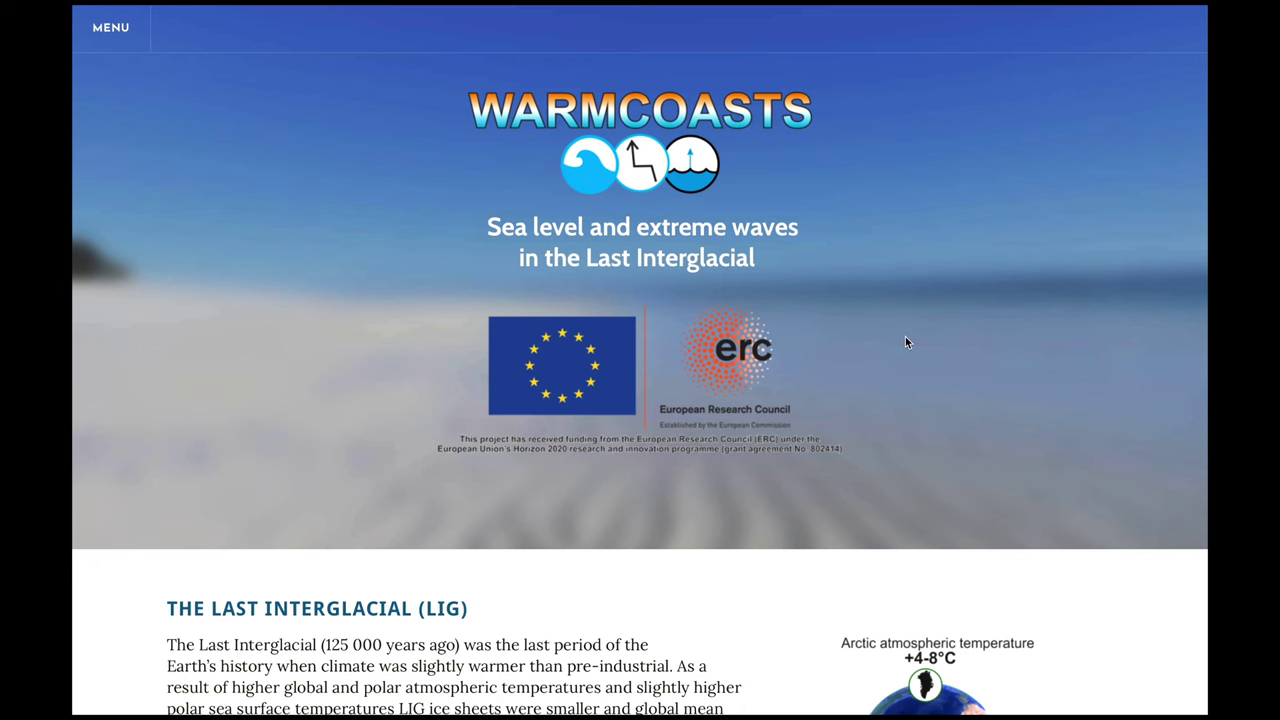
# Step: Scroll through the home page's Last Interglacial, Research Gaps, Goals and Institutes sections, then back up
pyautogui.scroll(-3, 905, 340)
pyautogui.scroll(-3, 906, 343)
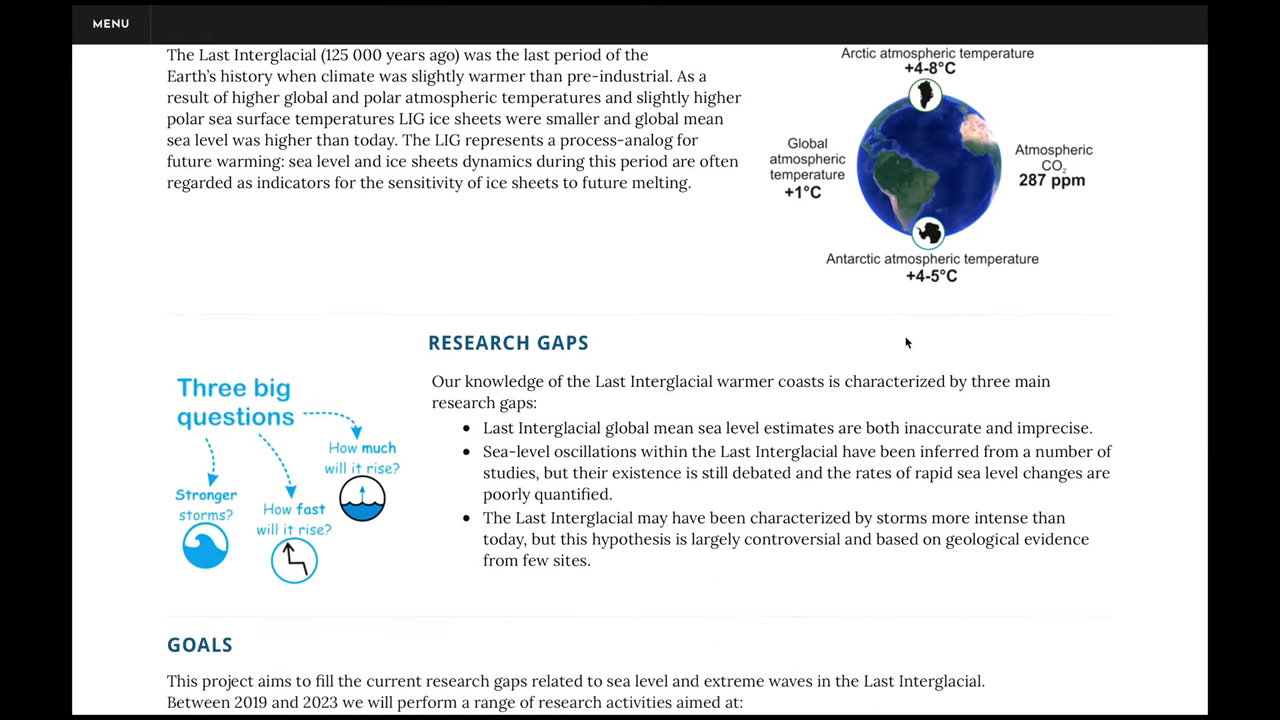
pyautogui.scroll(-4, 906, 343)
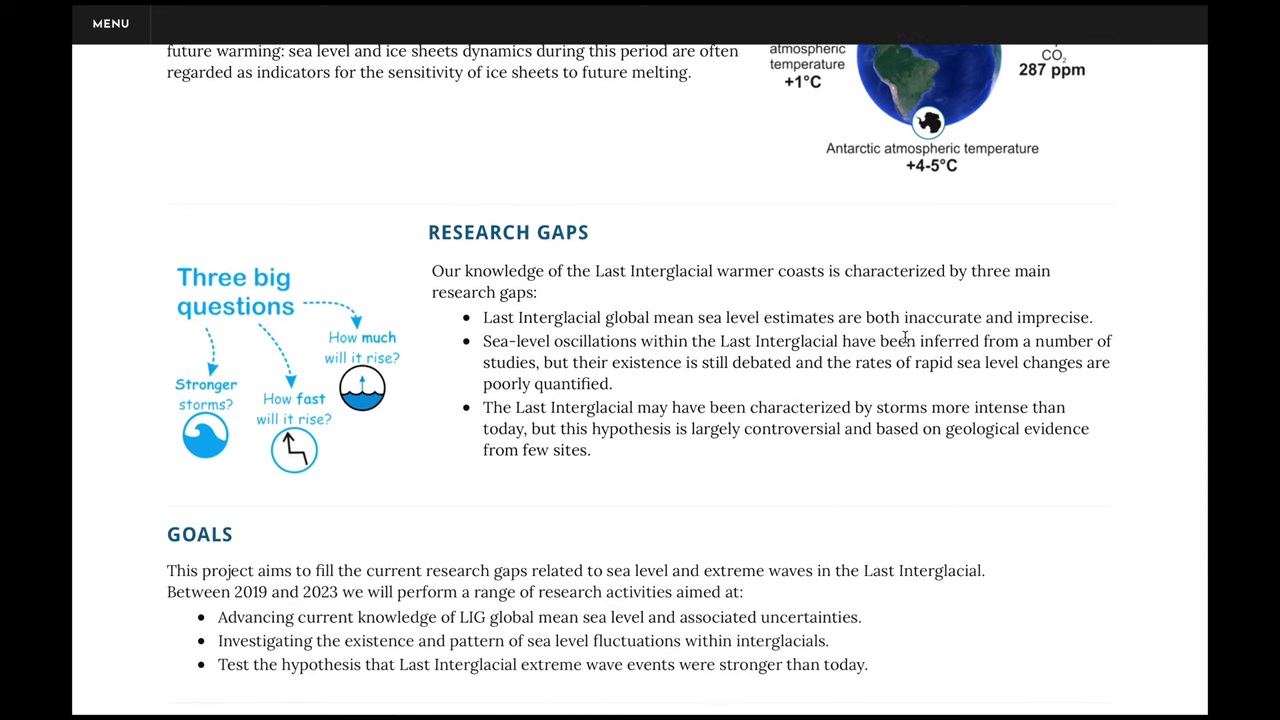
pyautogui.scroll(-2, 906, 343)
pyautogui.scroll(9, 906, 343)
pyautogui.scroll(3, 906, 343)
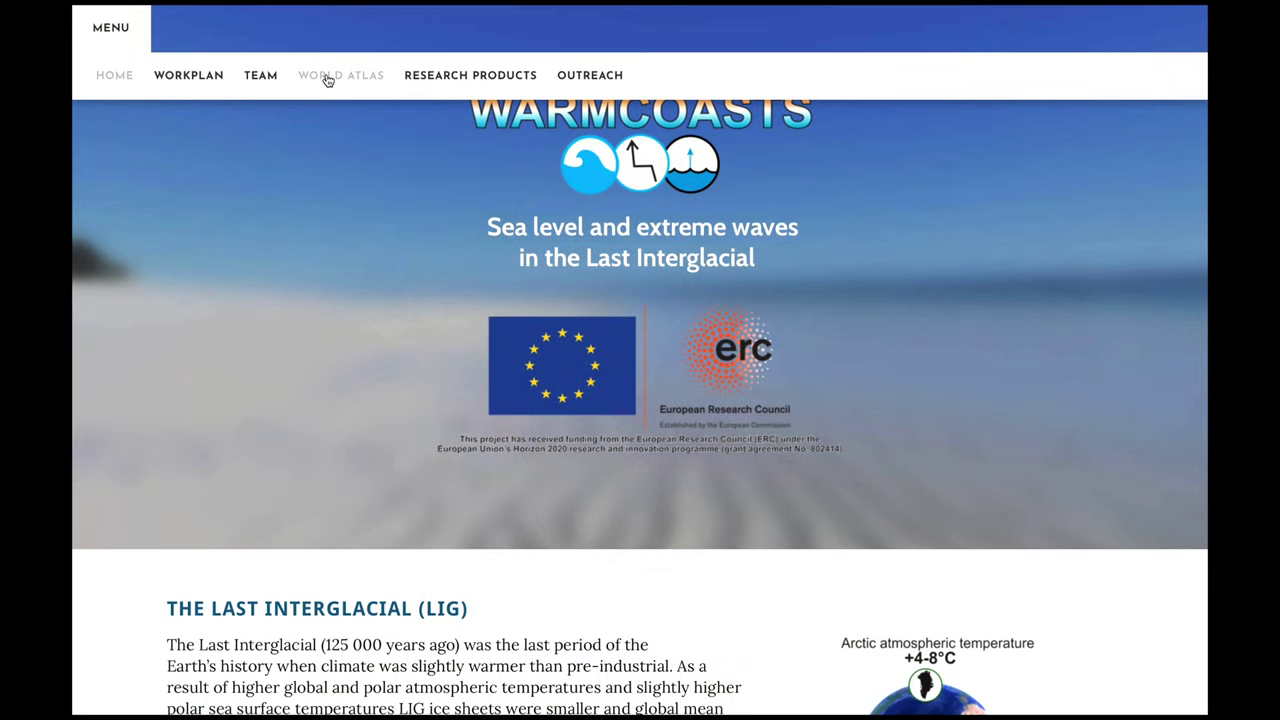
# Step: Go to the World Atlas page and continue to the WALIS site's What is WALIS overview
pyautogui.click(326, 76)
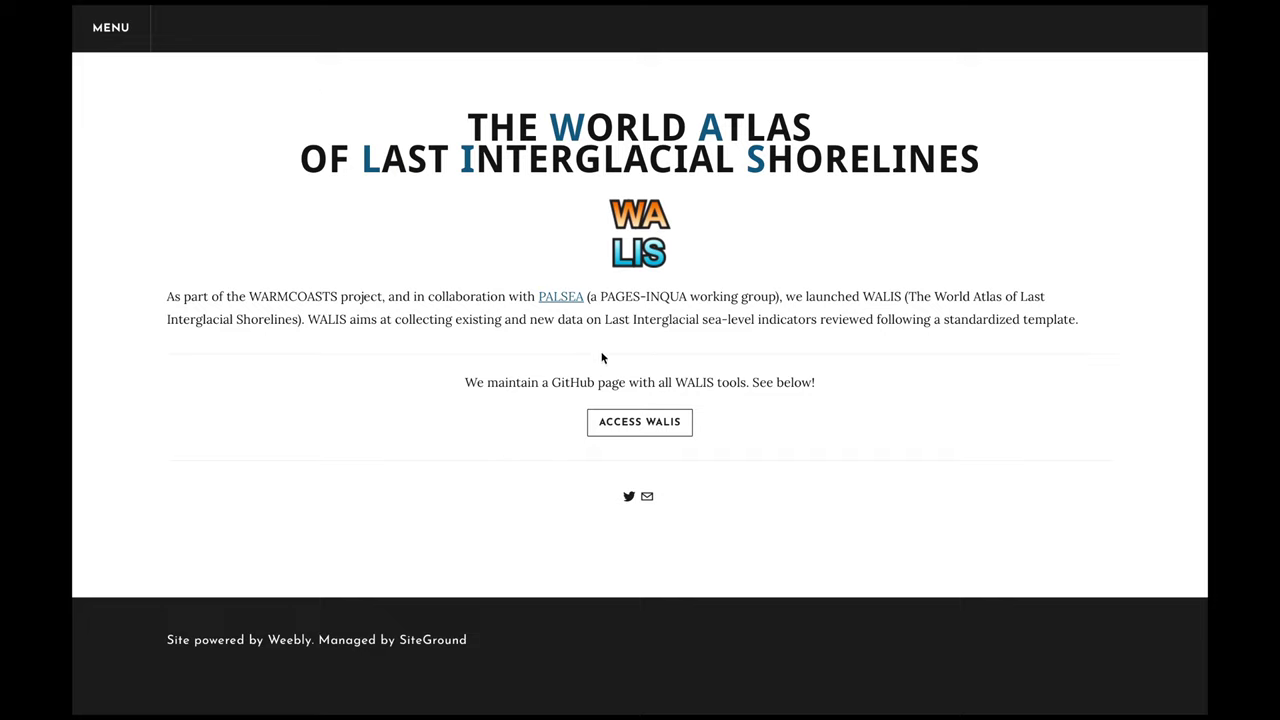
pyautogui.click(630, 428)
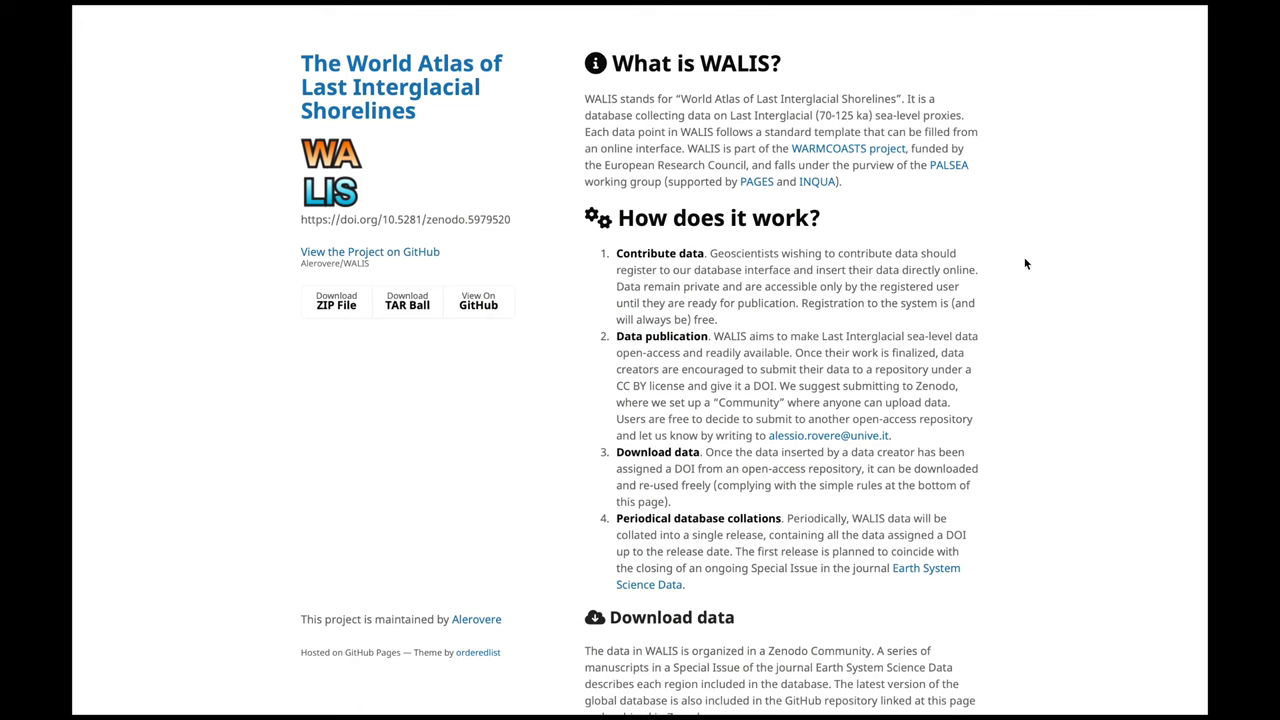
pyautogui.scroll(-3, 1054, 254)
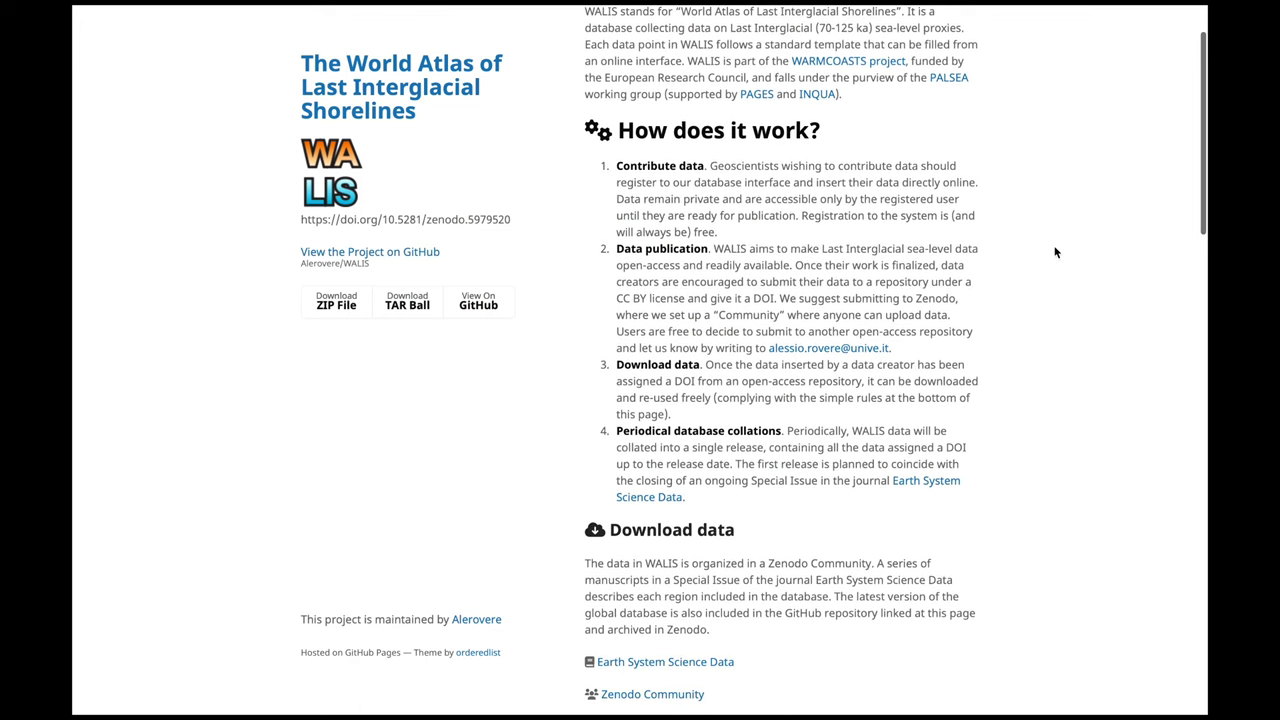
pyautogui.scroll(-3, 1054, 253)
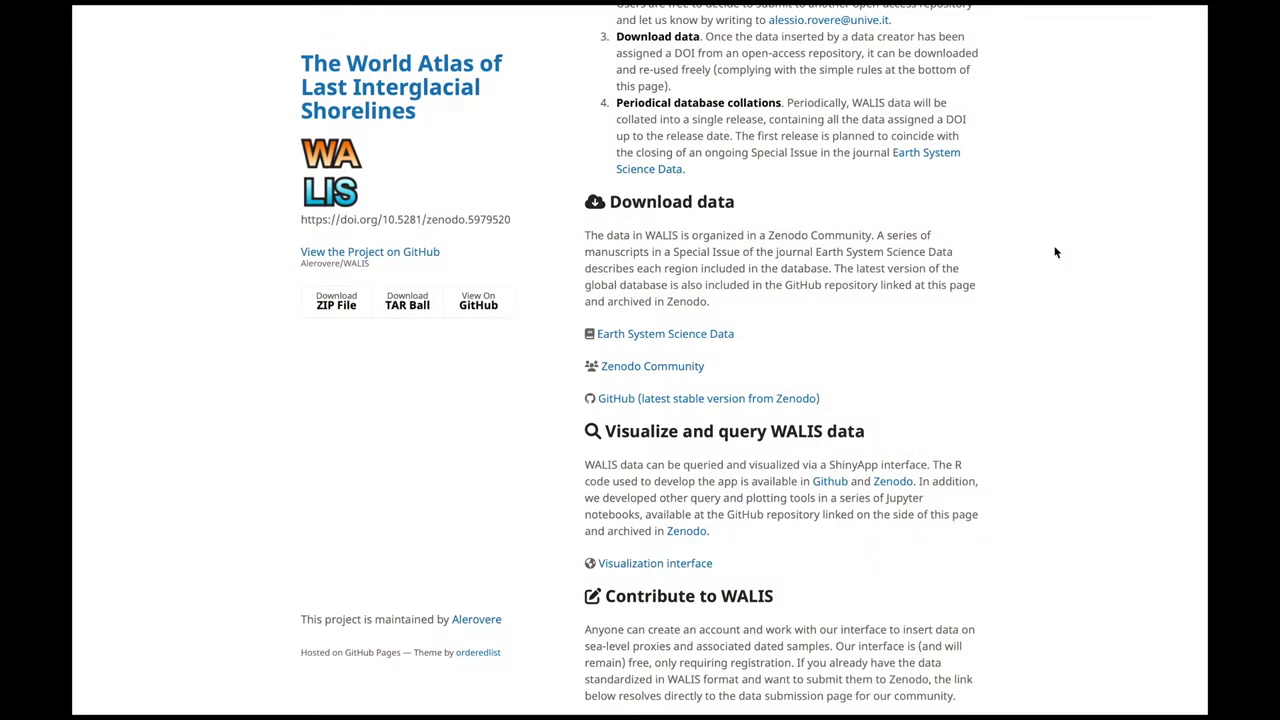
pyautogui.scroll(2, 1055, 252)
pyautogui.scroll(-3, 1055, 252)
pyautogui.scroll(-3, 1055, 252)
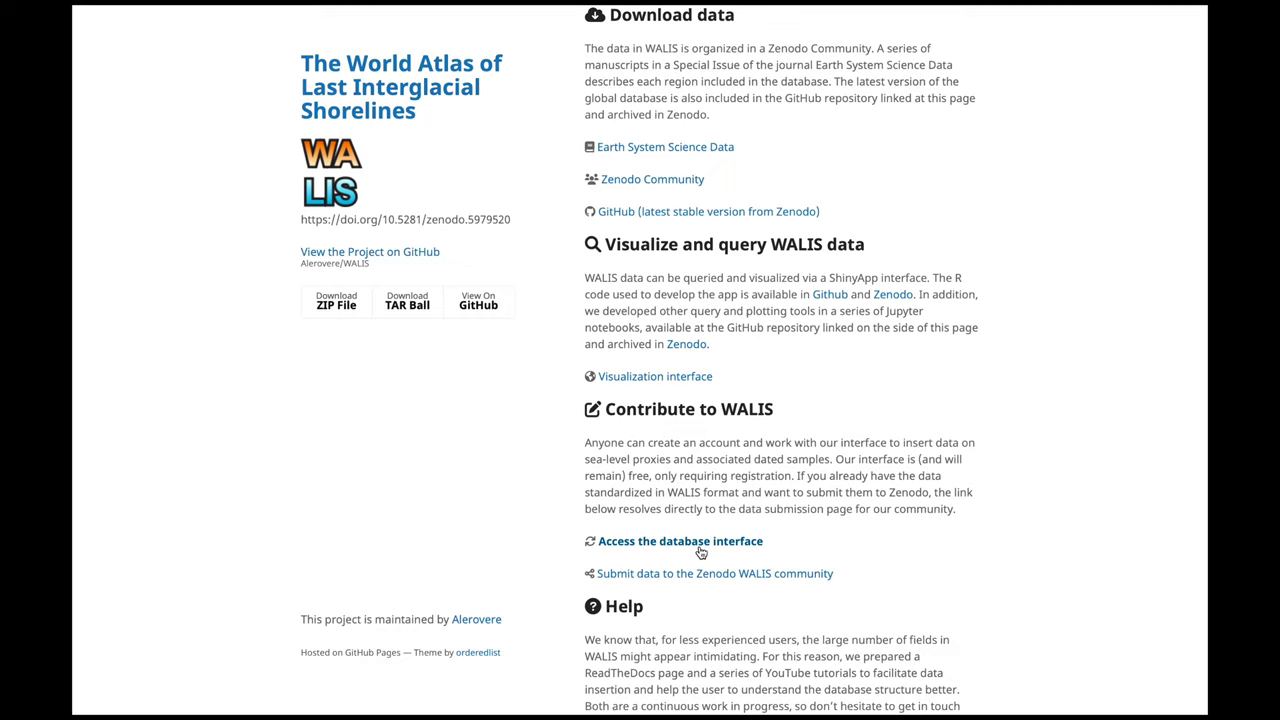
pyautogui.scroll(-1, 871, 463)
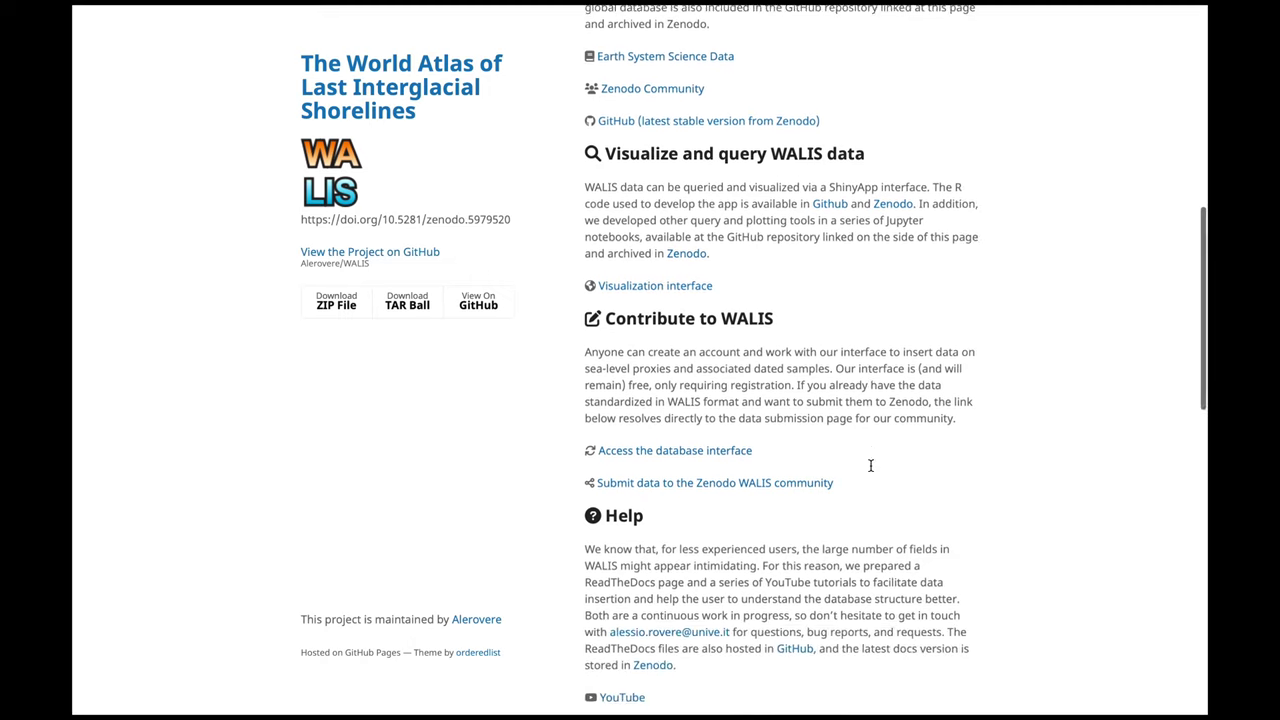
pyautogui.tripleClick(618, 318)
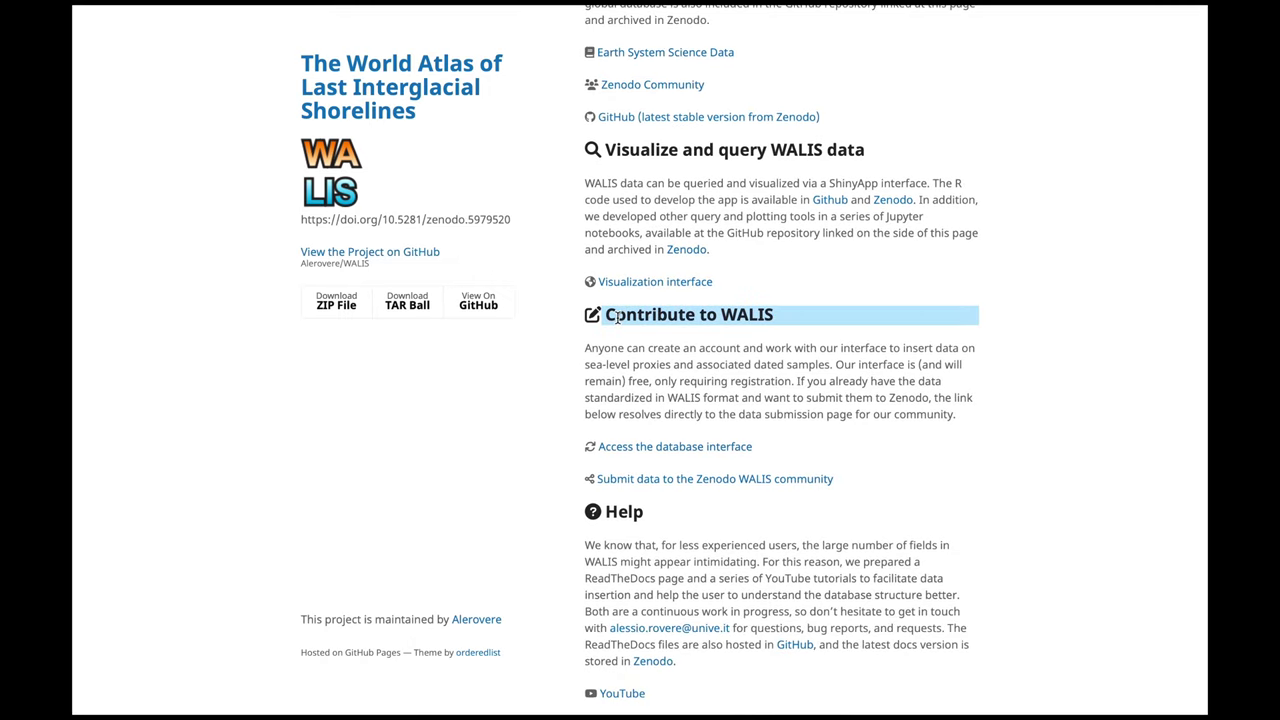
pyautogui.click(810, 384)
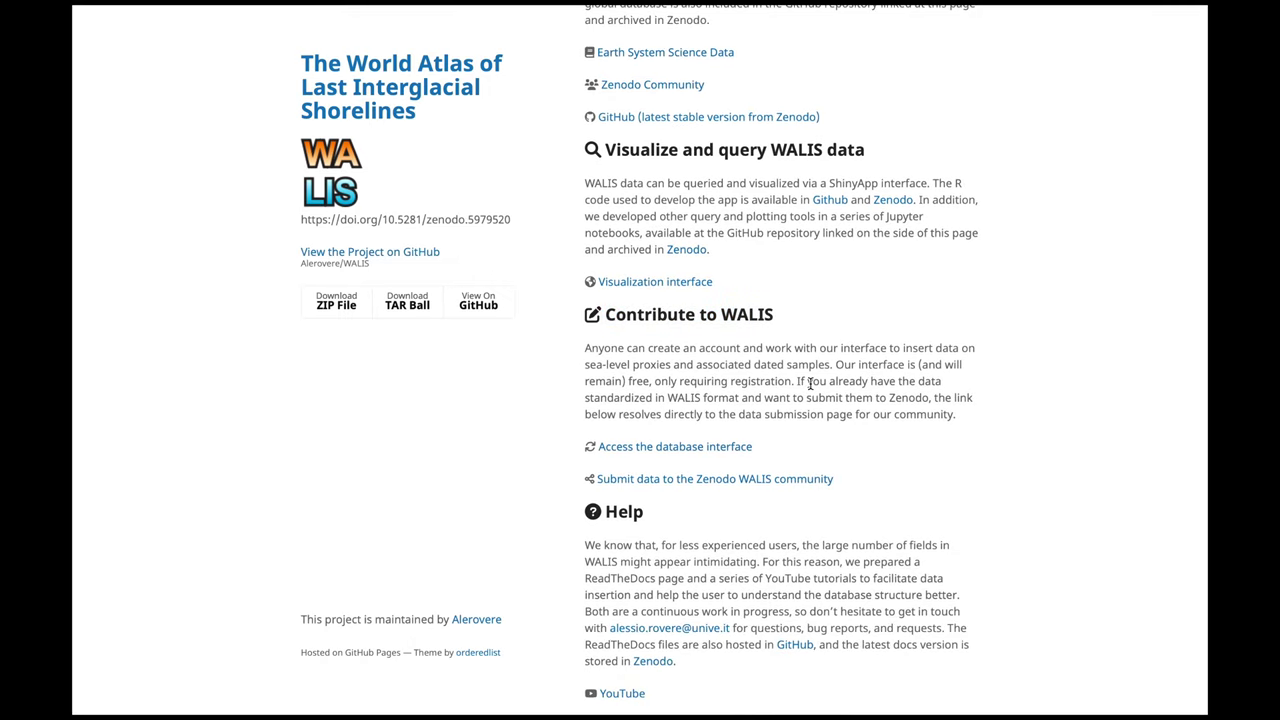
# Step: Log in to the WALIS database with saved credentials and the captcha, continuing the active session
pyautogui.click(699, 448)
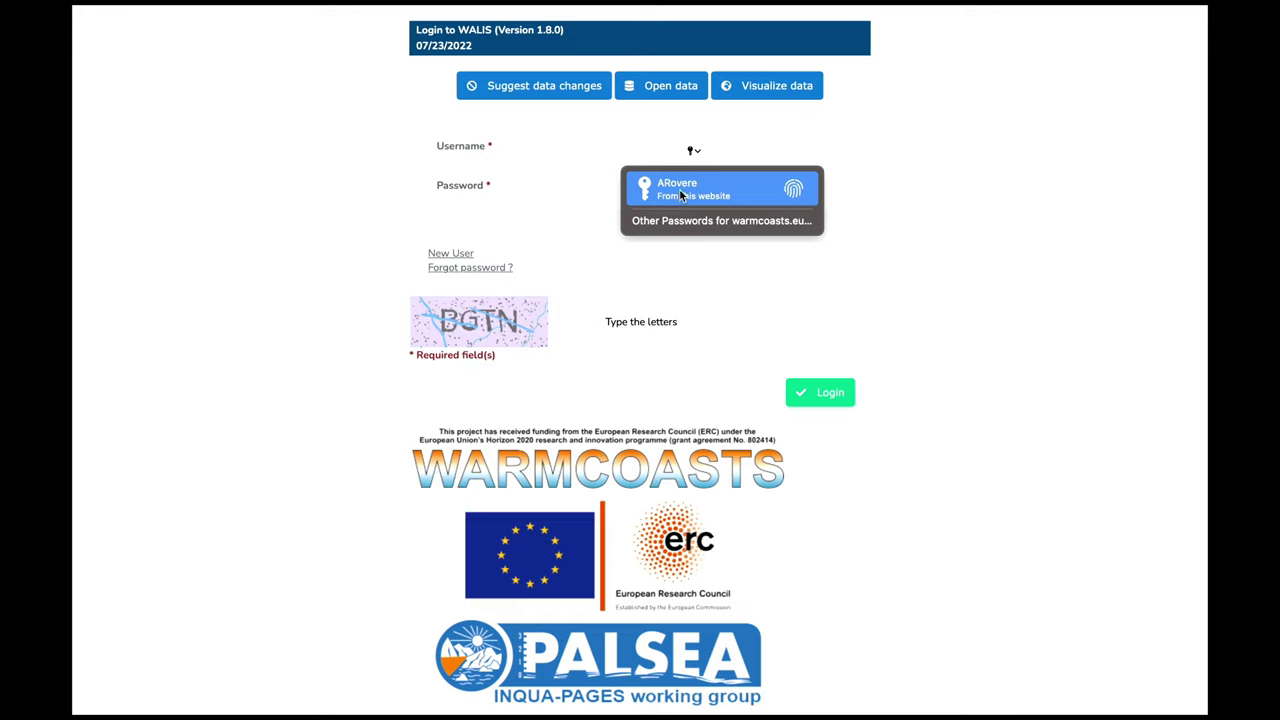
pyautogui.click(452, 256)
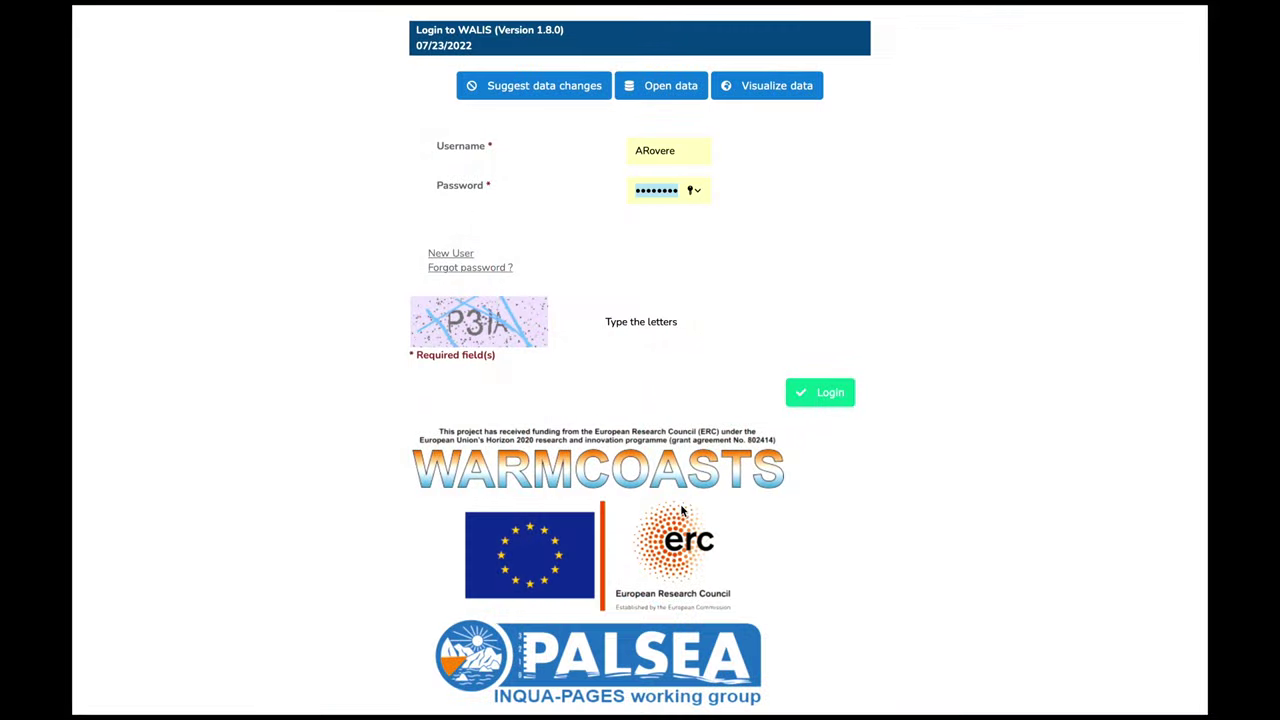
pyautogui.click(570, 319)
pyautogui.write('P3IA')
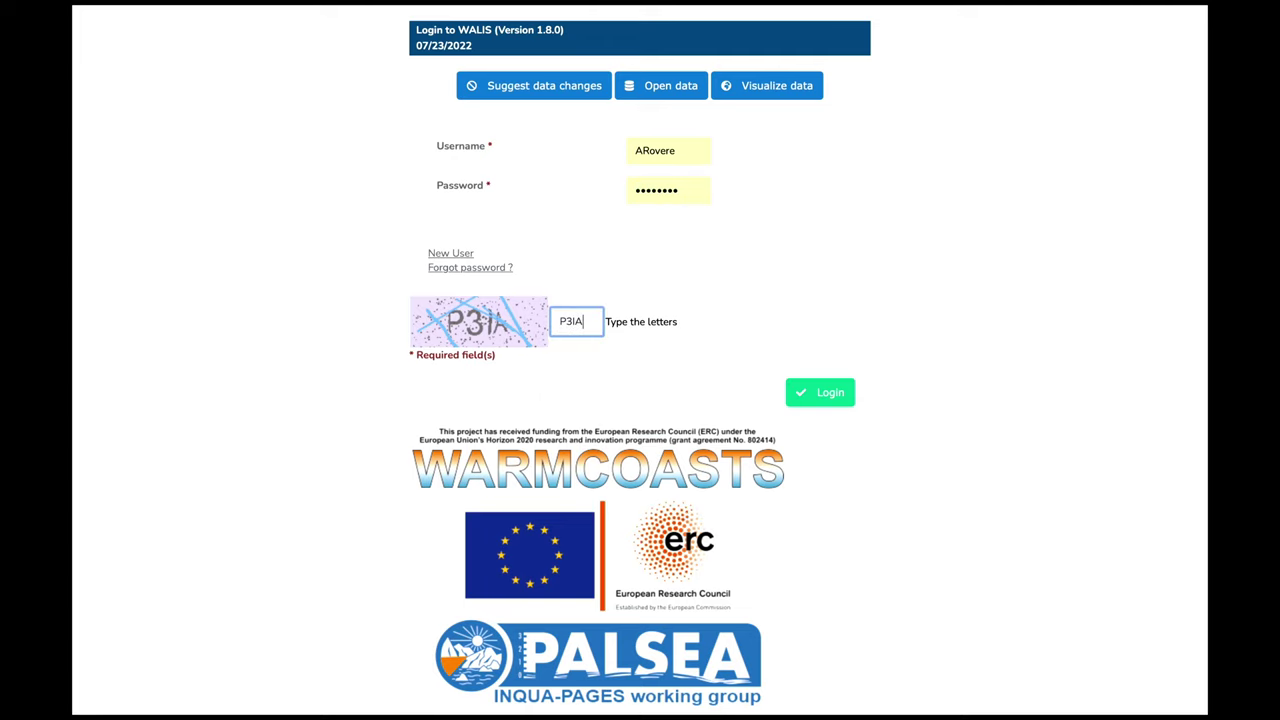
pyautogui.click(800, 399)
pyautogui.click(614, 300)
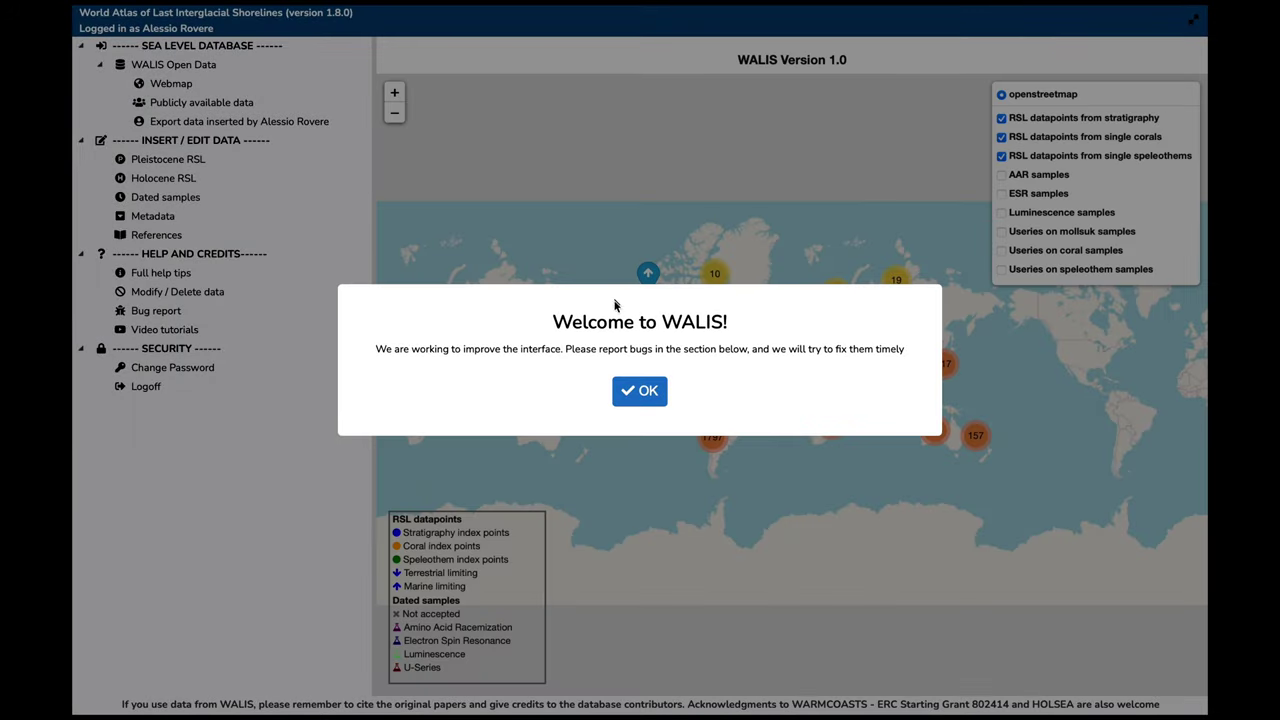
# Step: Dismiss the welcome notice and collapse the sidebar's Sea Level Database, Insert/Edit, Help and Security sections
pyautogui.click(630, 392)
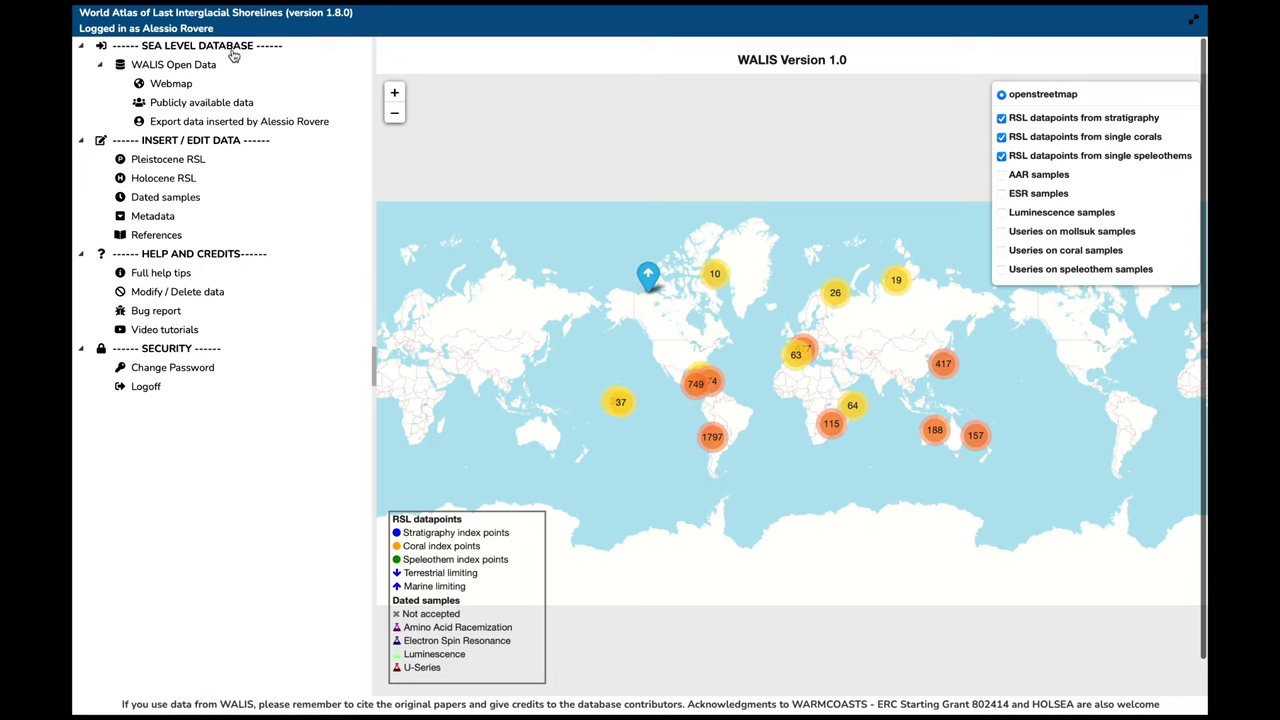
pyautogui.click(101, 67)
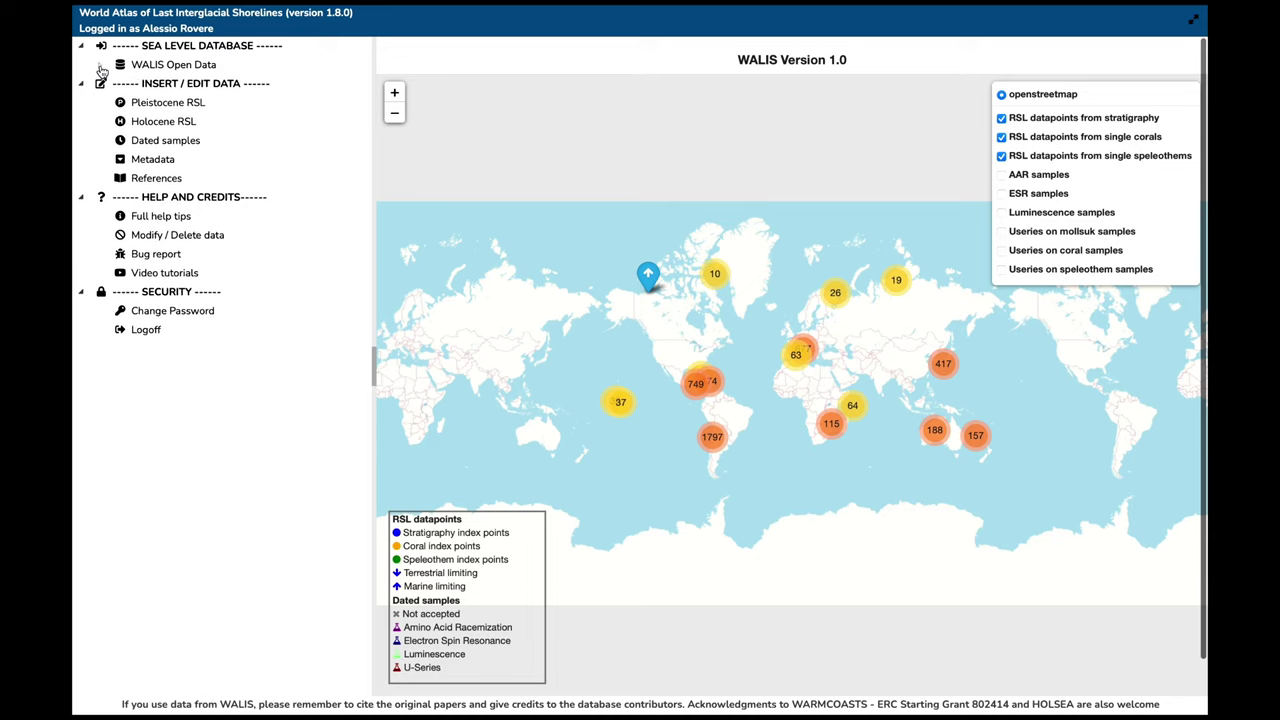
pyautogui.click(101, 67)
pyautogui.click(82, 48)
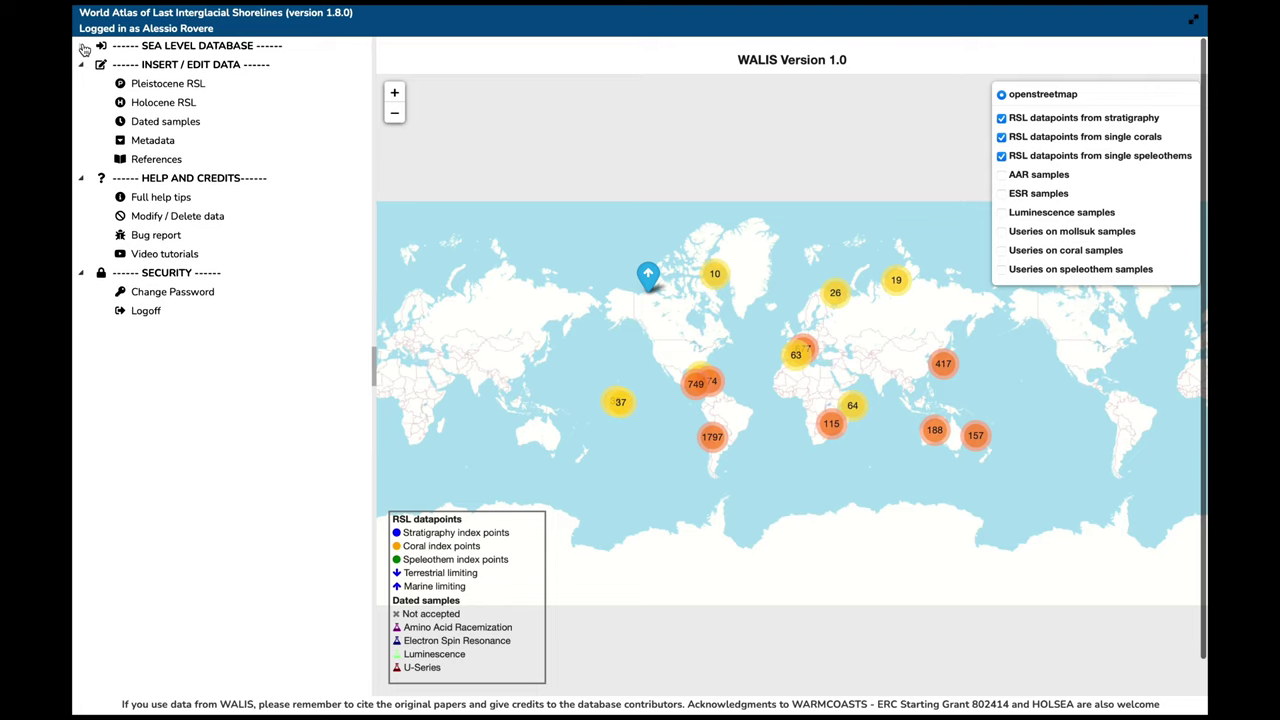
pyautogui.click(82, 64)
pyautogui.click(82, 83)
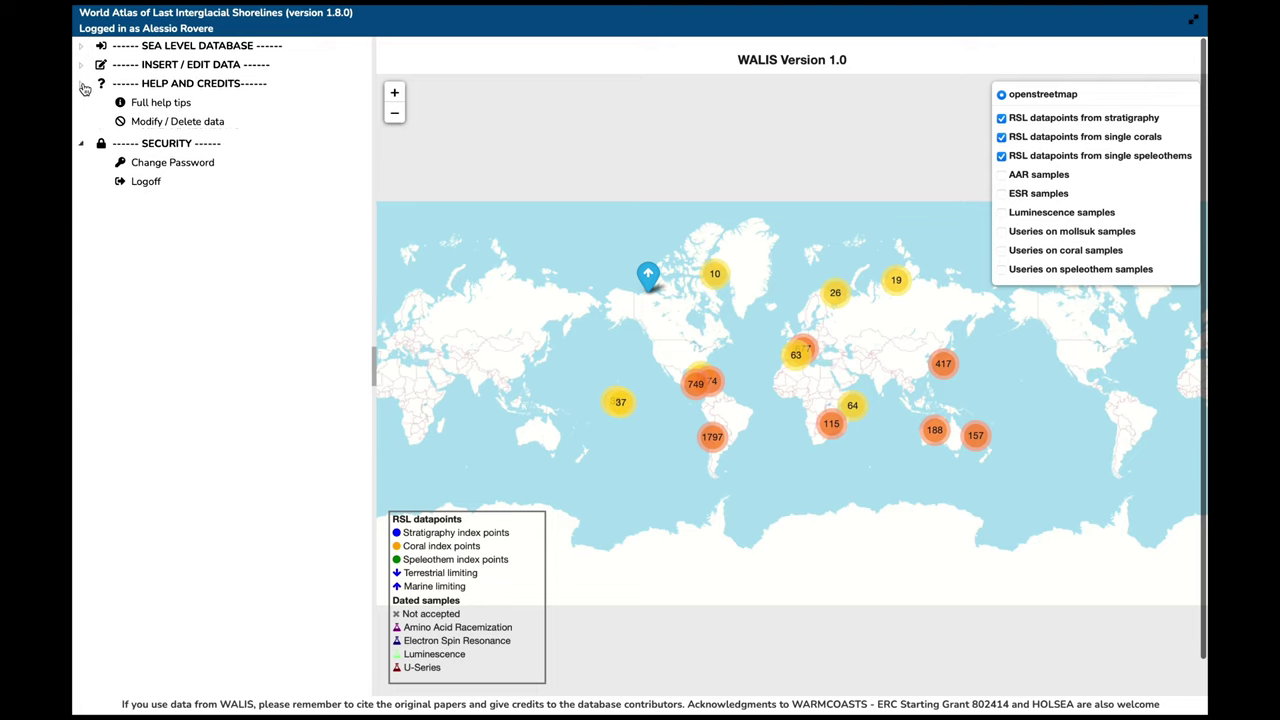
pyautogui.click(83, 103)
# Step: Re-expand the Security, Help and Credits, Insert/Edit Data and Sea Level Database sections
pyautogui.click(83, 103)
pyautogui.click(83, 103)
pyautogui.click(83, 103)
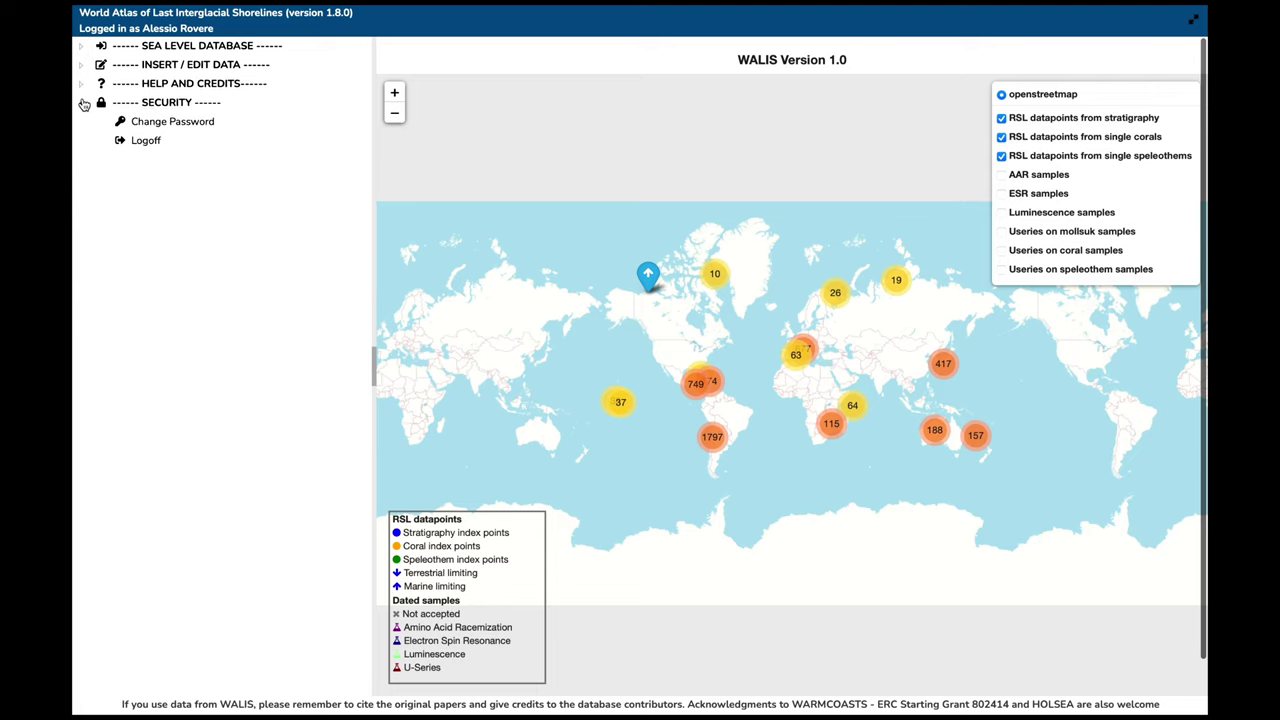
pyautogui.click(82, 85)
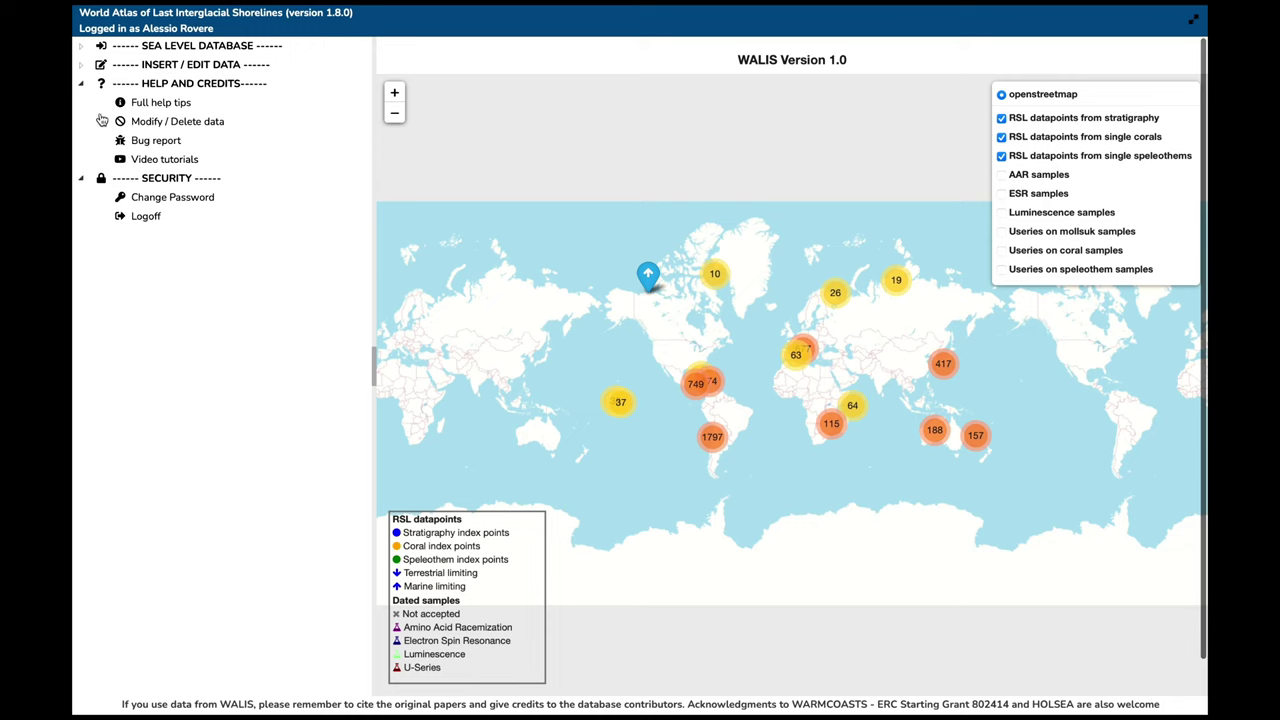
pyautogui.click(85, 67)
pyautogui.click(84, 48)
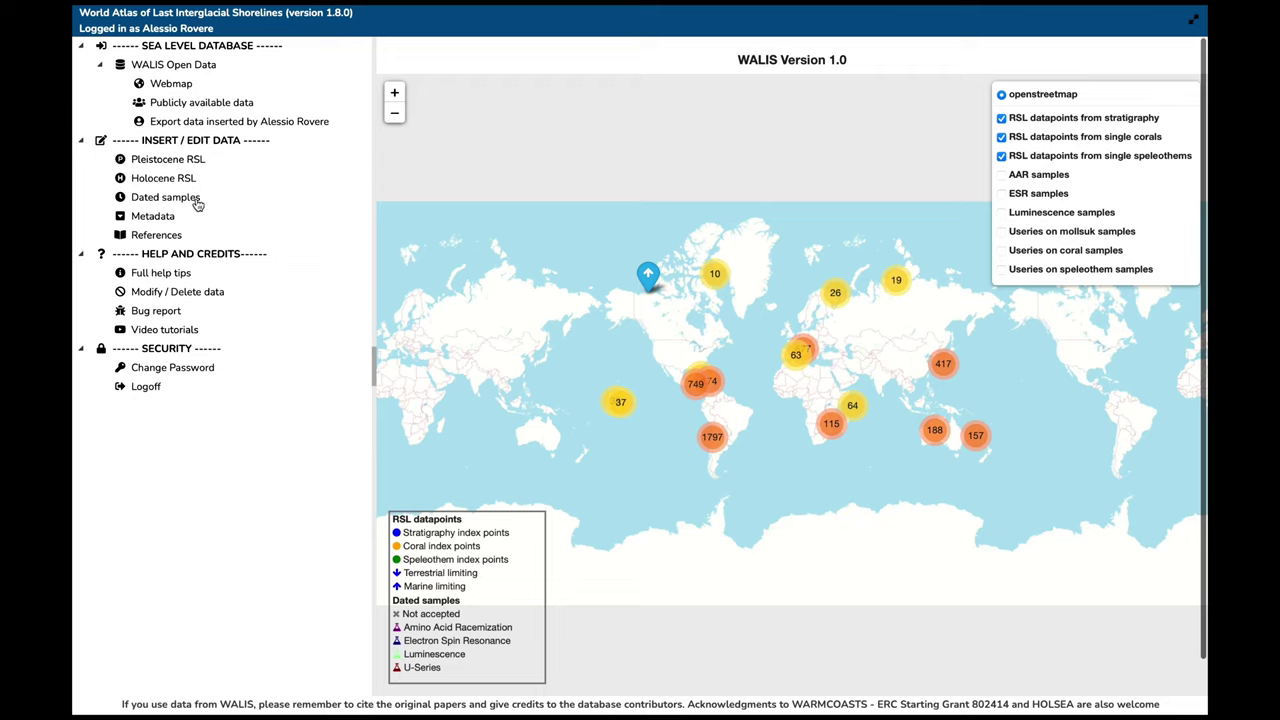
# Step: Choose Pleistocene RSL under Insert / Edit Data to see the Stratigraphy, Single coral and Cave deposits modes
pyautogui.click(190, 163)
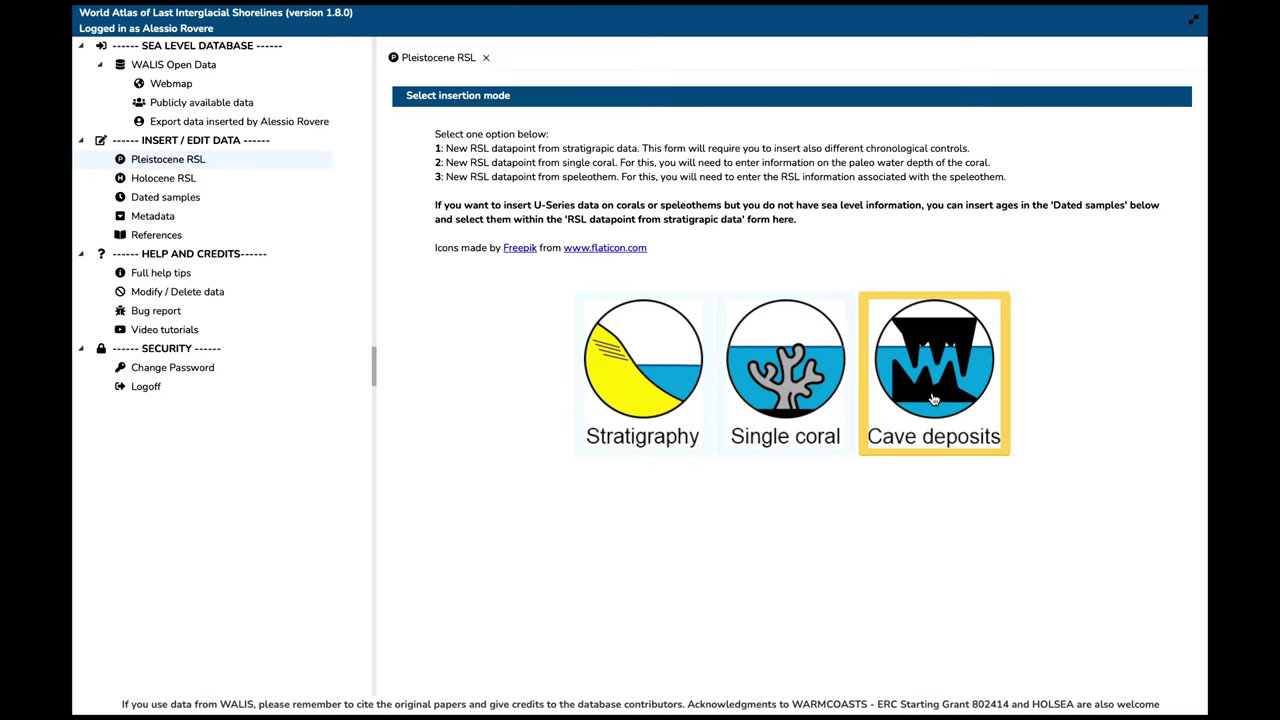
# Step: Open the Stratigraphy form and scroll through the Chenoua, Transect AT1 record (1 of 117)
pyautogui.click(627, 387)
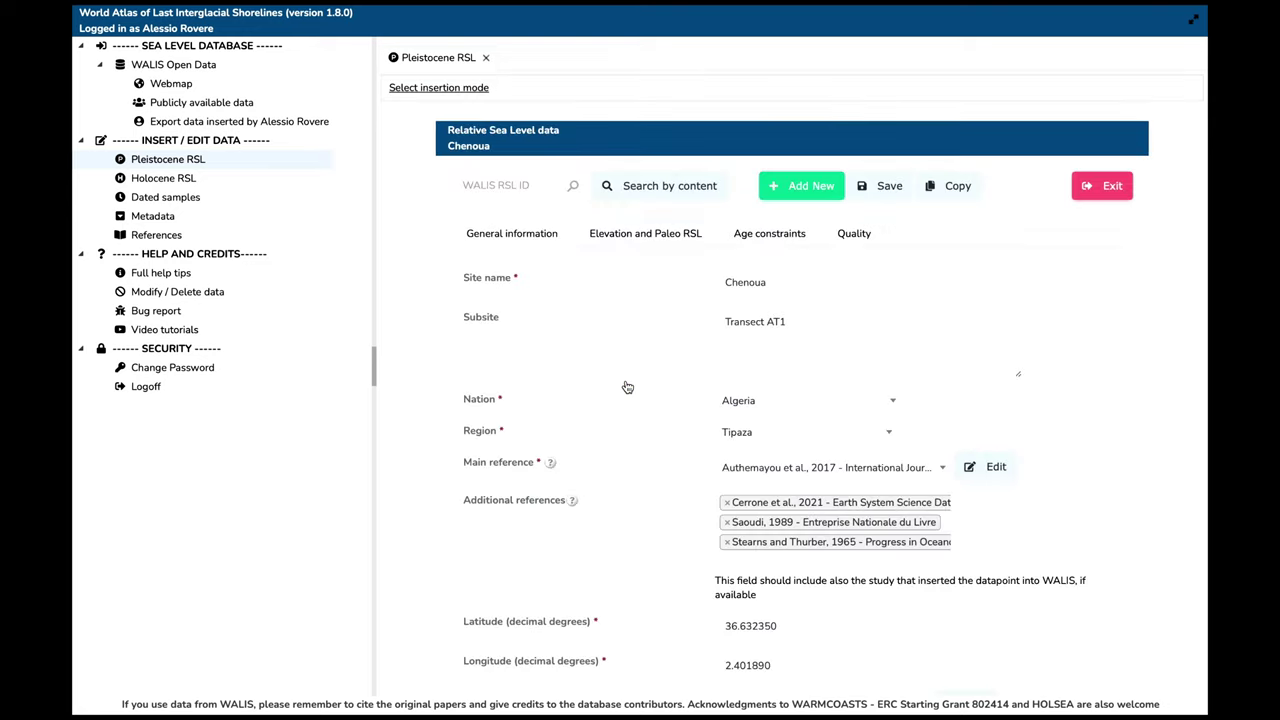
pyautogui.scroll(-1, 1110, 370)
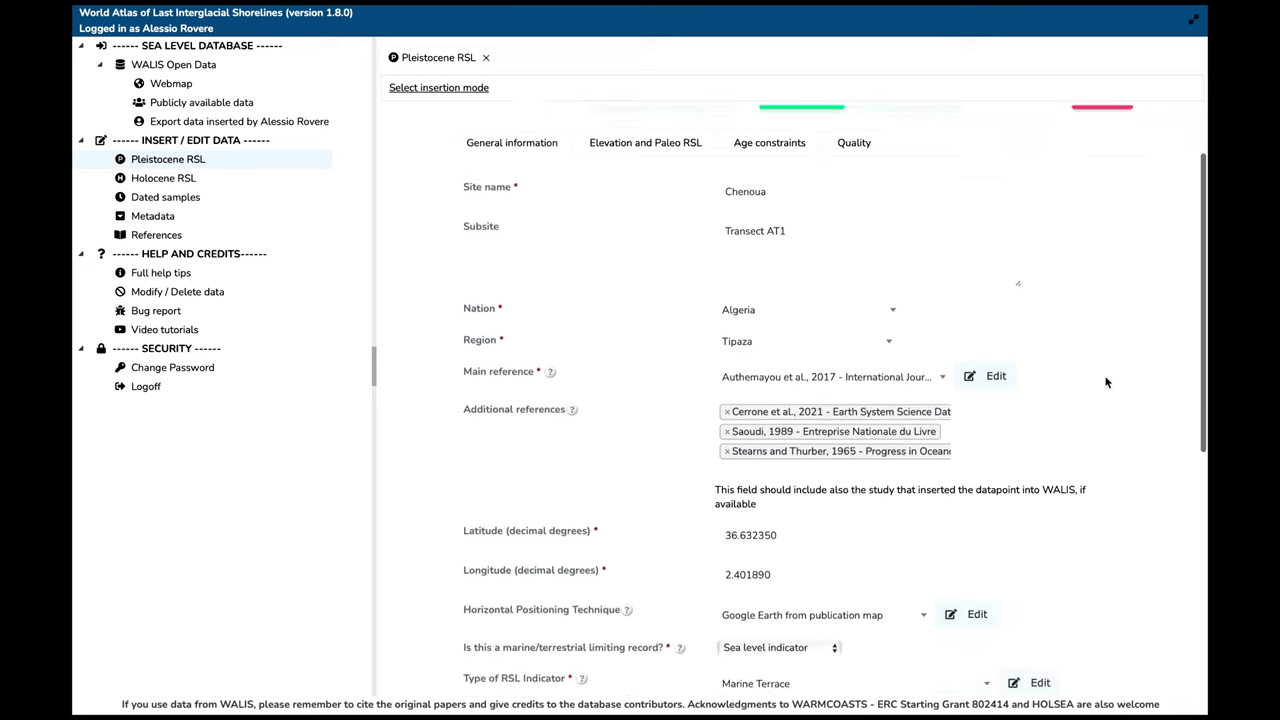
pyautogui.scroll(-5, 1106, 382)
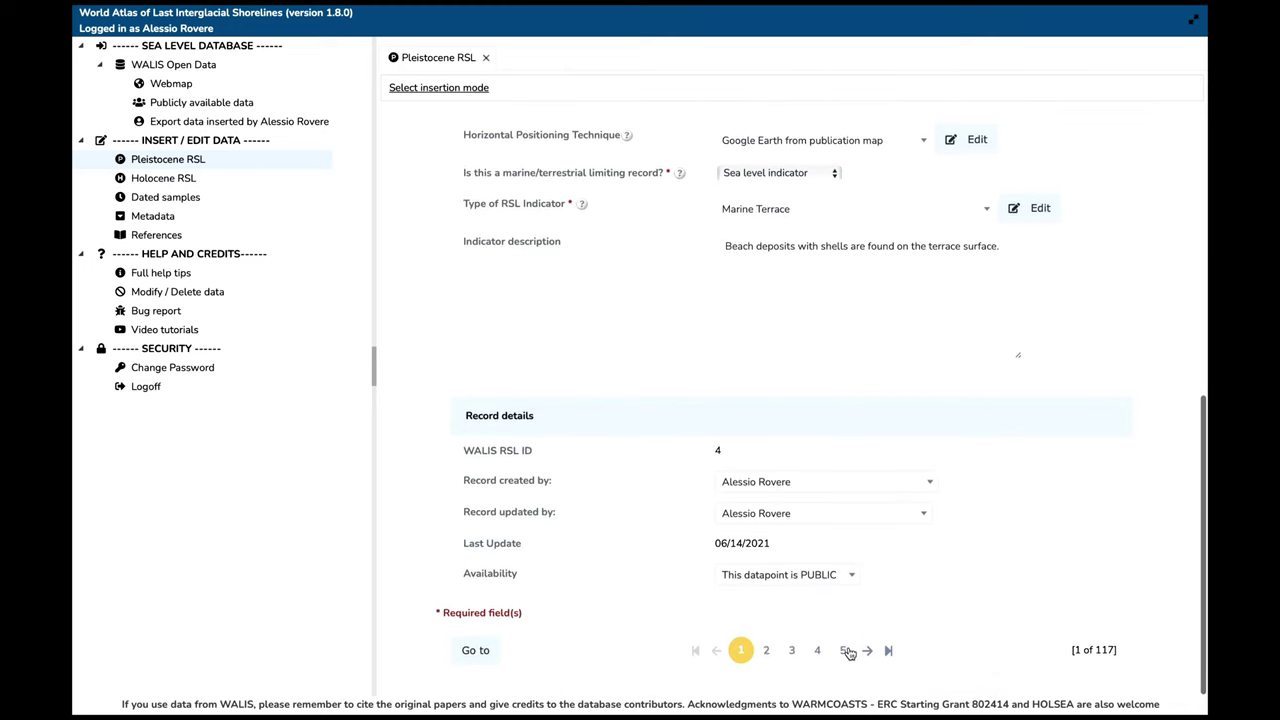
pyautogui.scroll(5, 1050, 569)
pyautogui.scroll(2, 1051, 576)
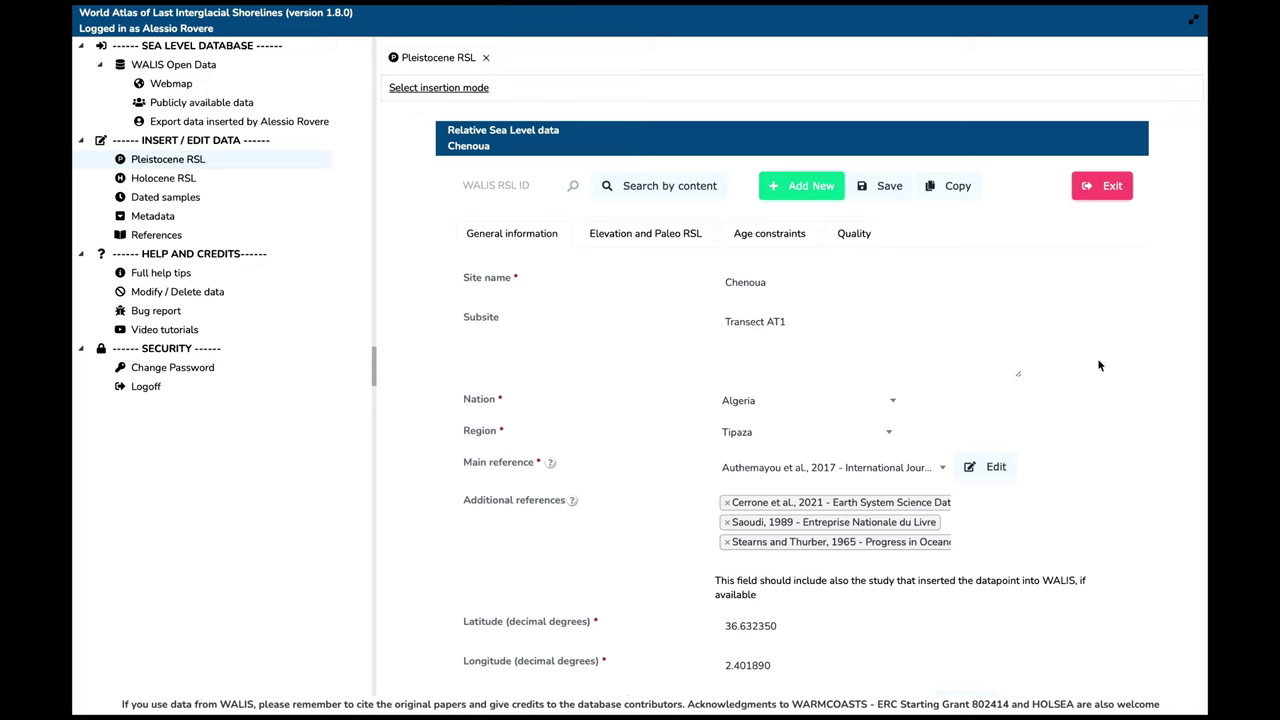
pyautogui.scroll(-1, 1098, 365)
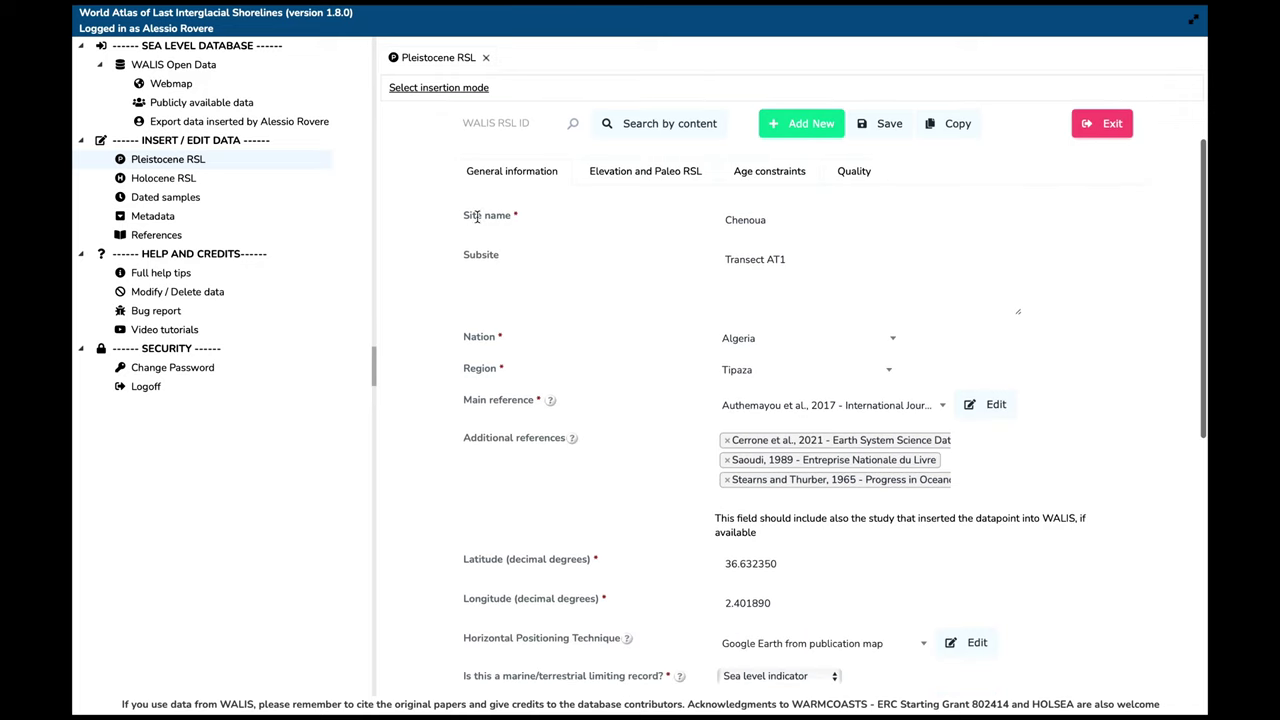
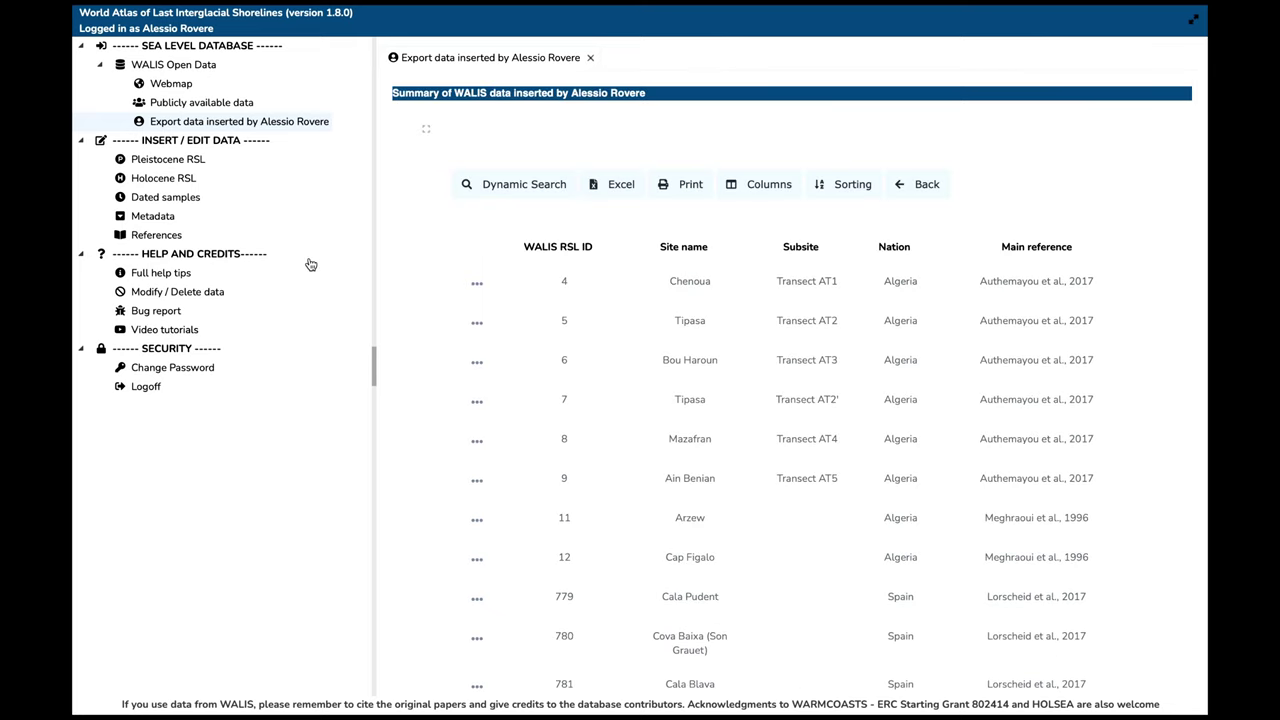
# Step: Add Latitude and Longitude (decimal degrees) columns to the export table and remove Nation
pyautogui.click(753, 195)
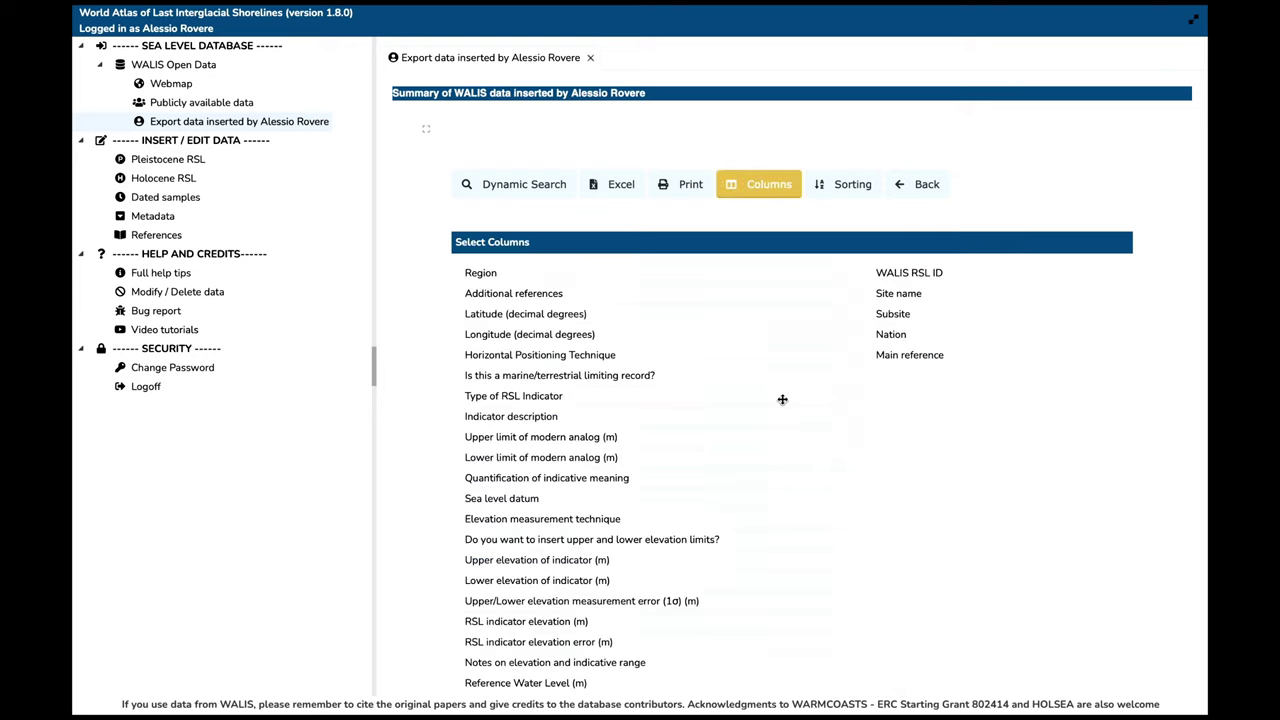
pyautogui.scroll(-2, 965, 438)
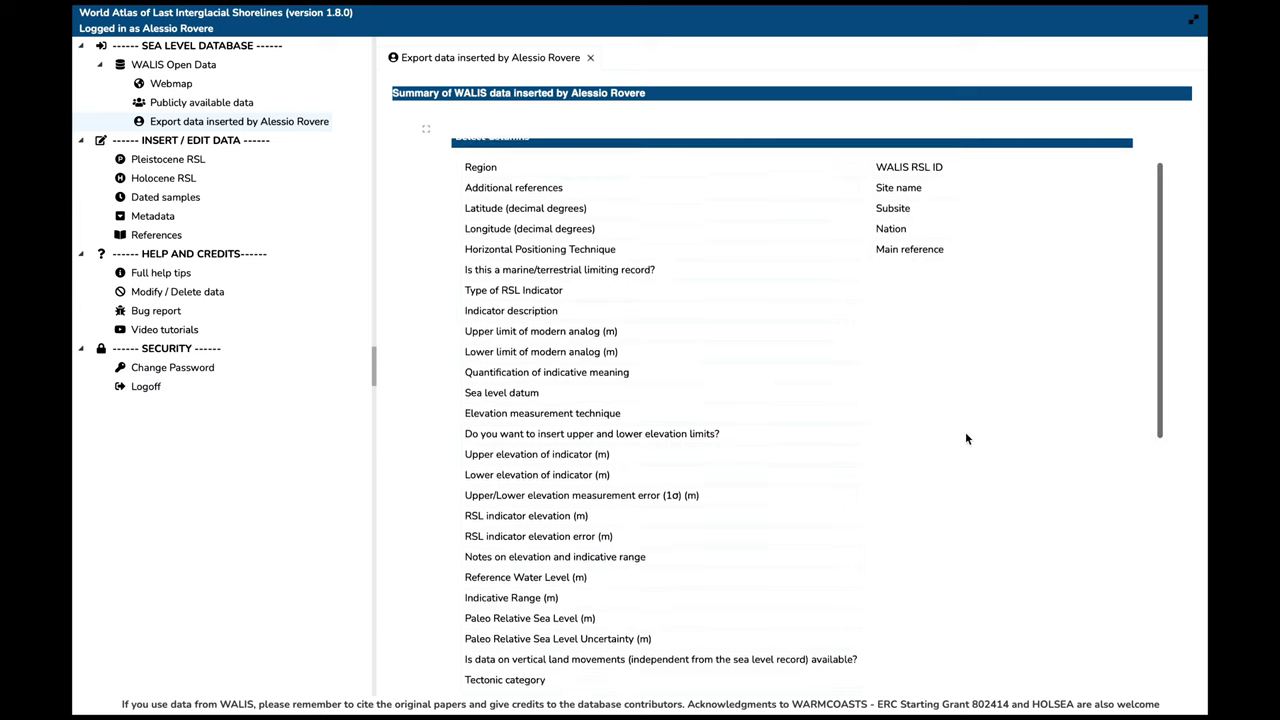
pyautogui.scroll(2, 965, 438)
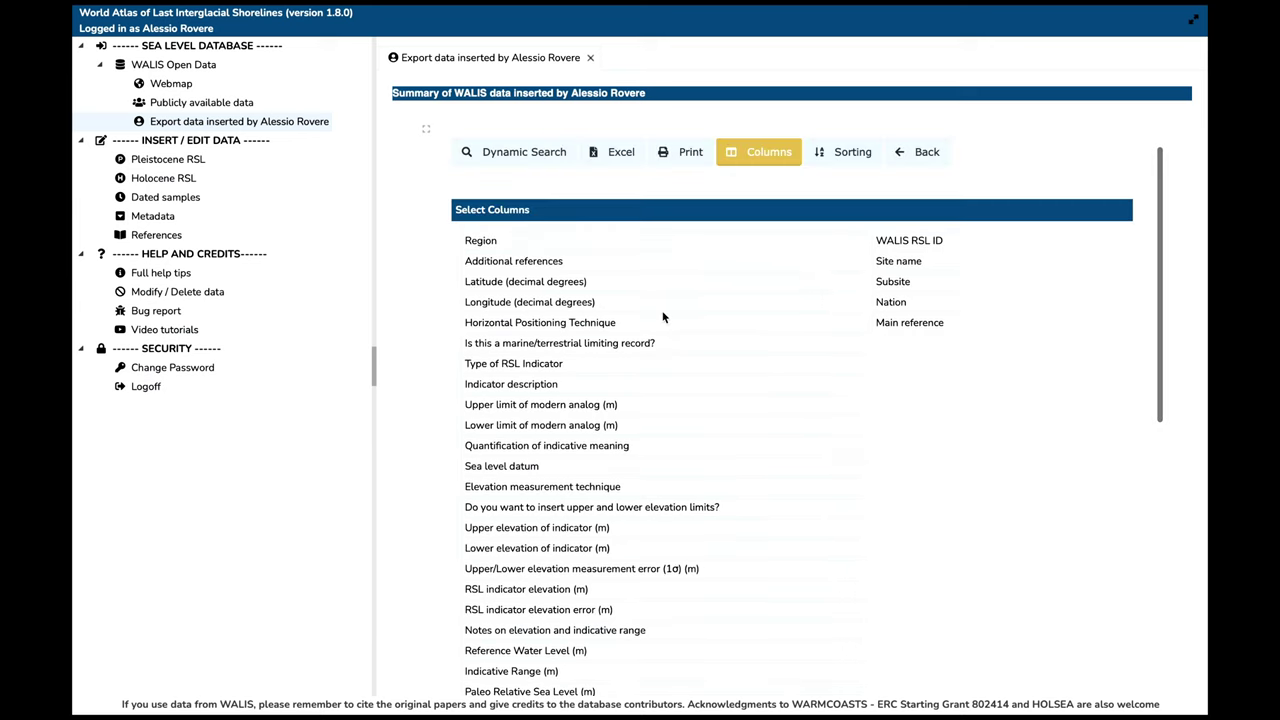
pyautogui.moveTo(556, 286); pyautogui.dragTo(930, 346)
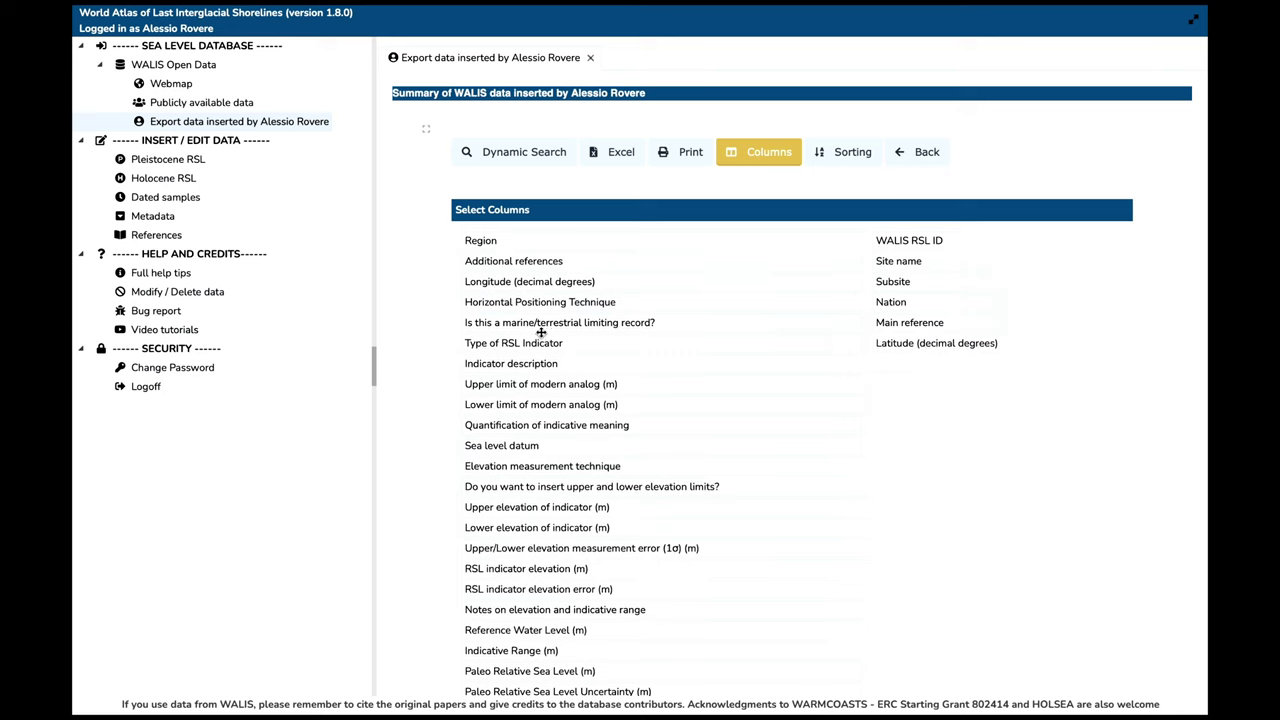
pyautogui.moveTo(514, 281); pyautogui.dragTo(940, 366)
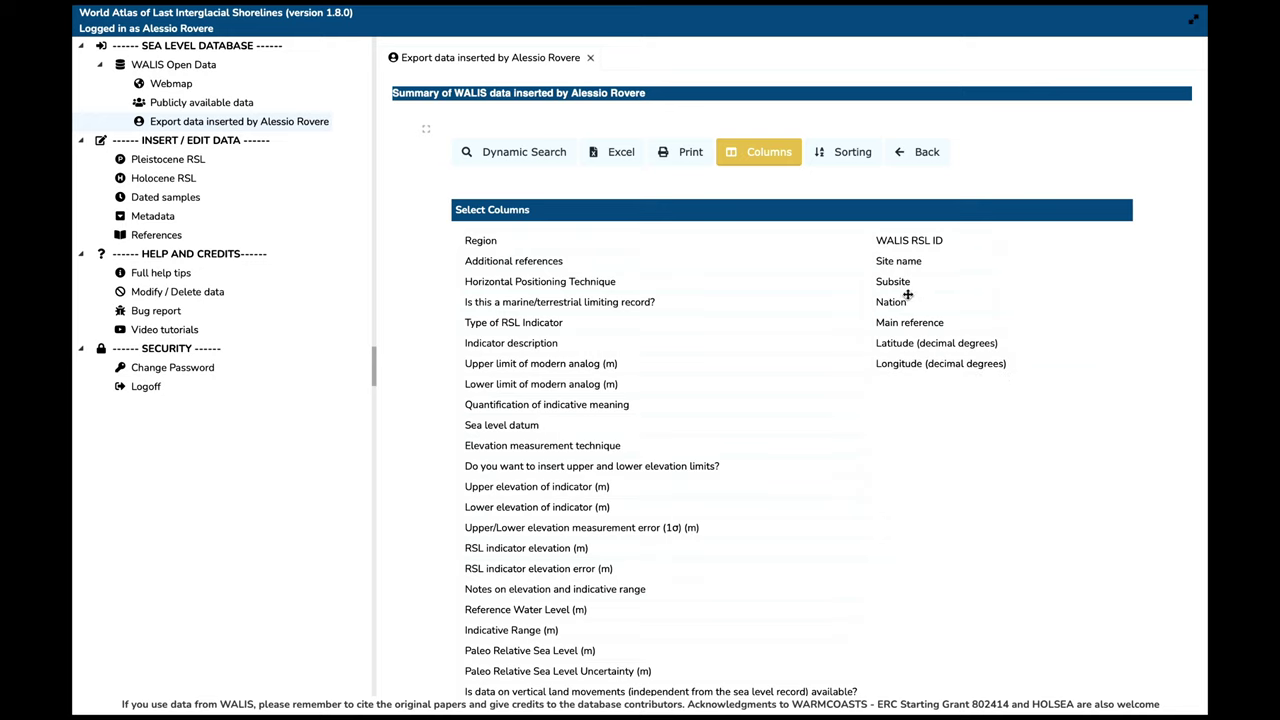
pyautogui.moveTo(902, 302); pyautogui.dragTo(660, 298)
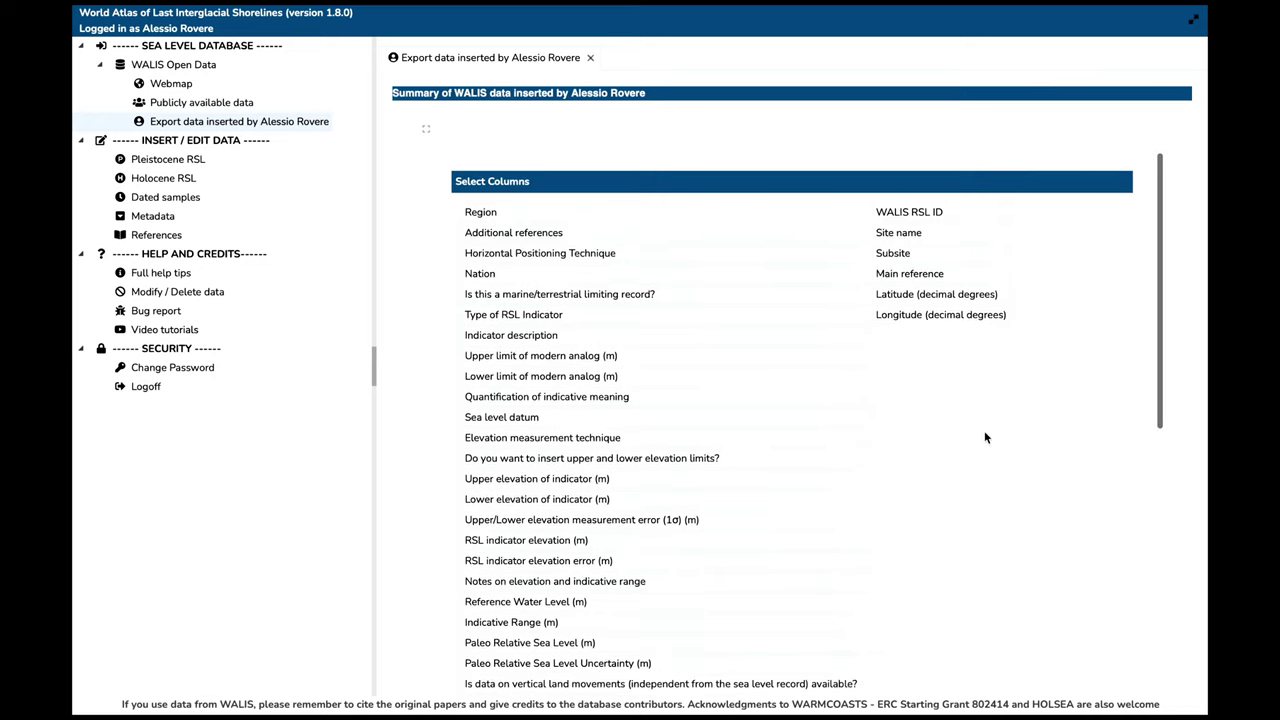
# Step: Scroll through the updated export table to check the new latitude and longitude columns
pyautogui.scroll(-3, 984, 432)
pyautogui.scroll(-5, 985, 437)
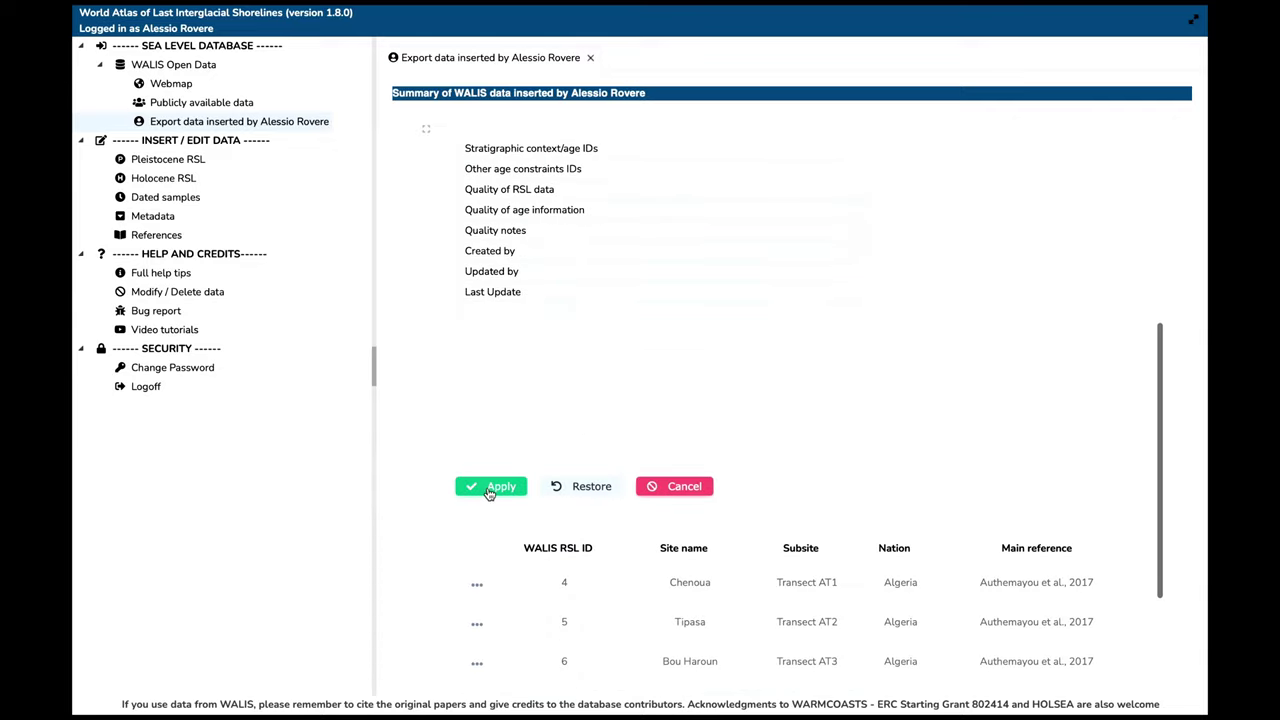
pyautogui.scroll(-5, 491, 492)
pyautogui.scroll(1, 891, 382)
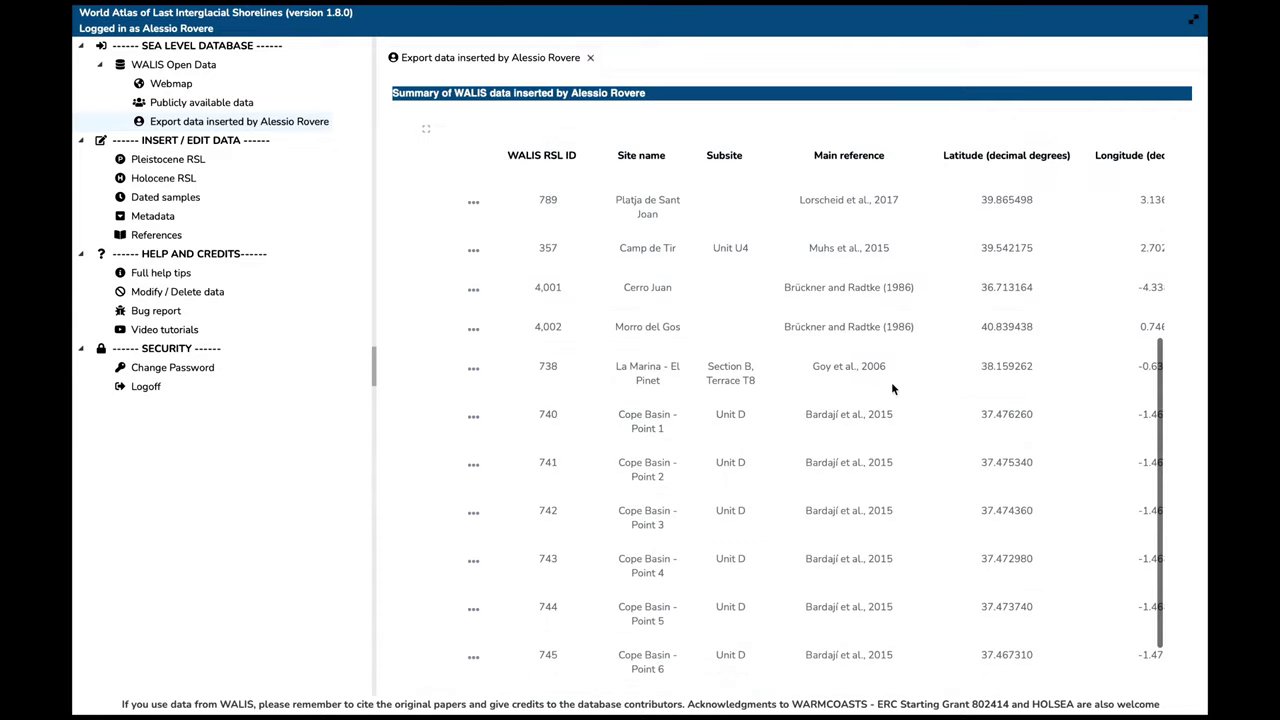
pyautogui.hscroll(2, 891, 382)
pyautogui.scroll(10, 891, 382)
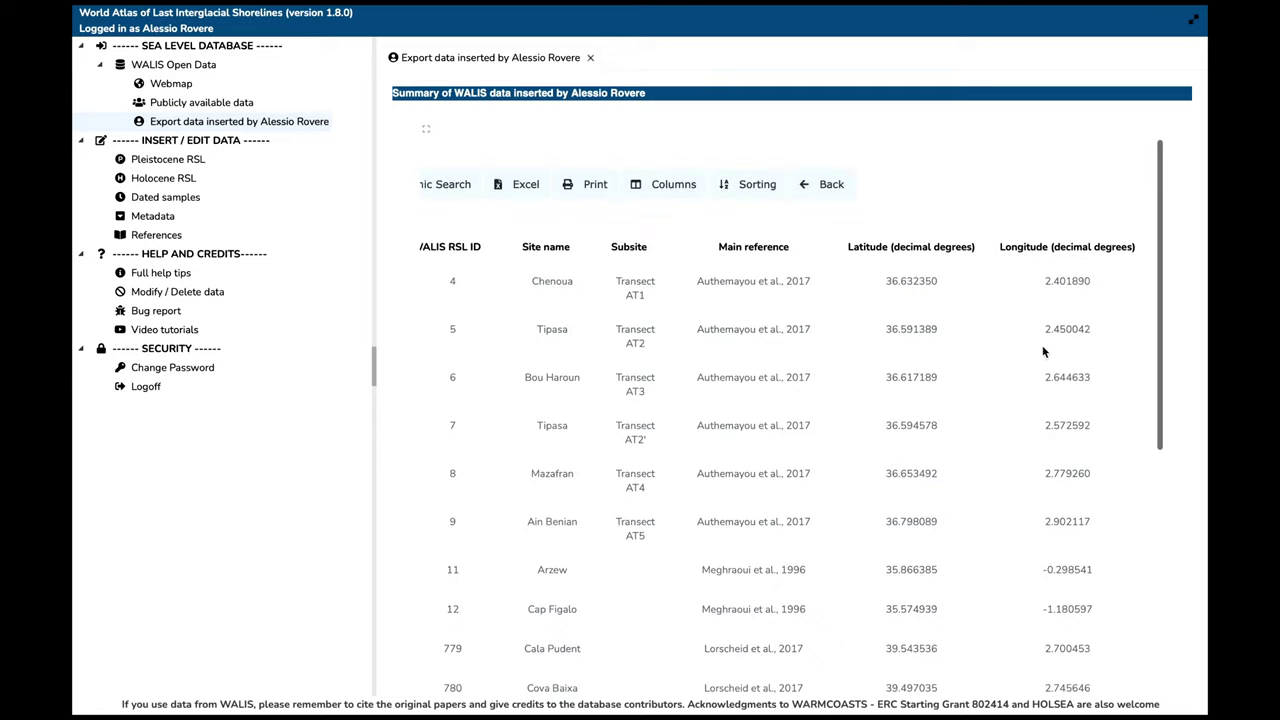
pyautogui.hscroll(-2, 1048, 350)
pyautogui.hscroll(1, 1048, 350)
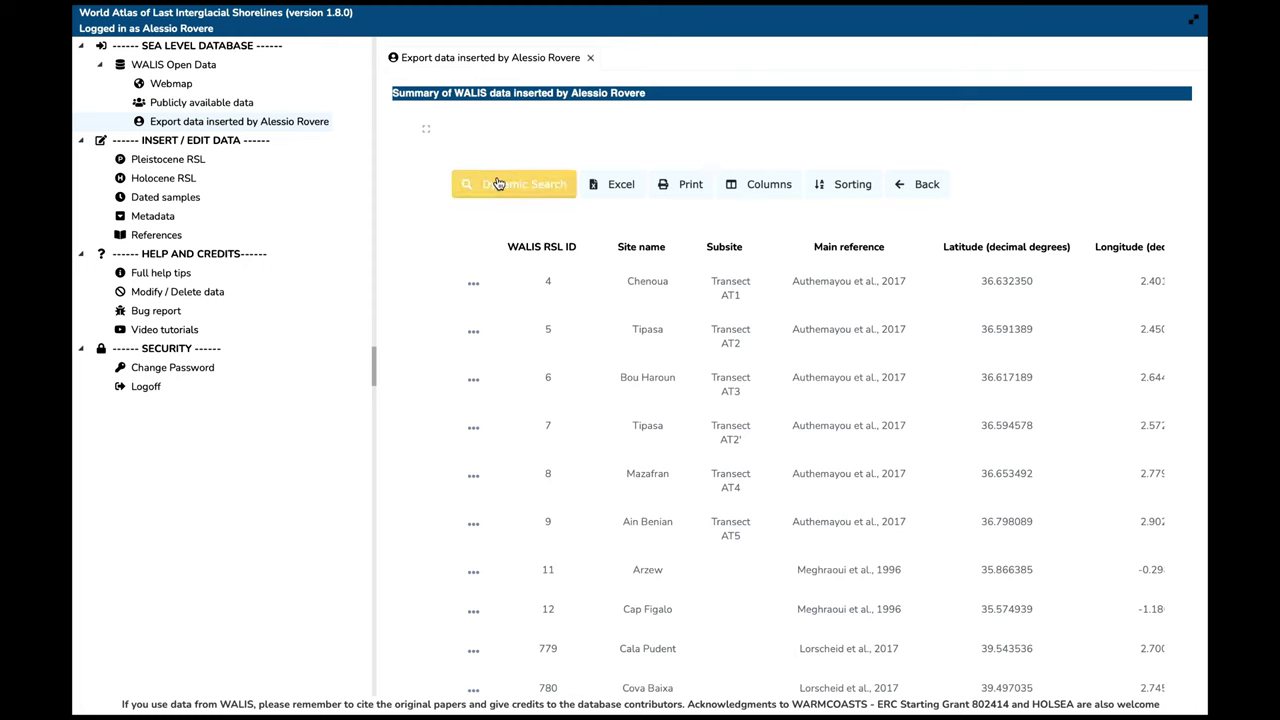
# Step: Close the export data page and reopen 'Export data inserted by…' from the sidebar
pyautogui.click(591, 58)
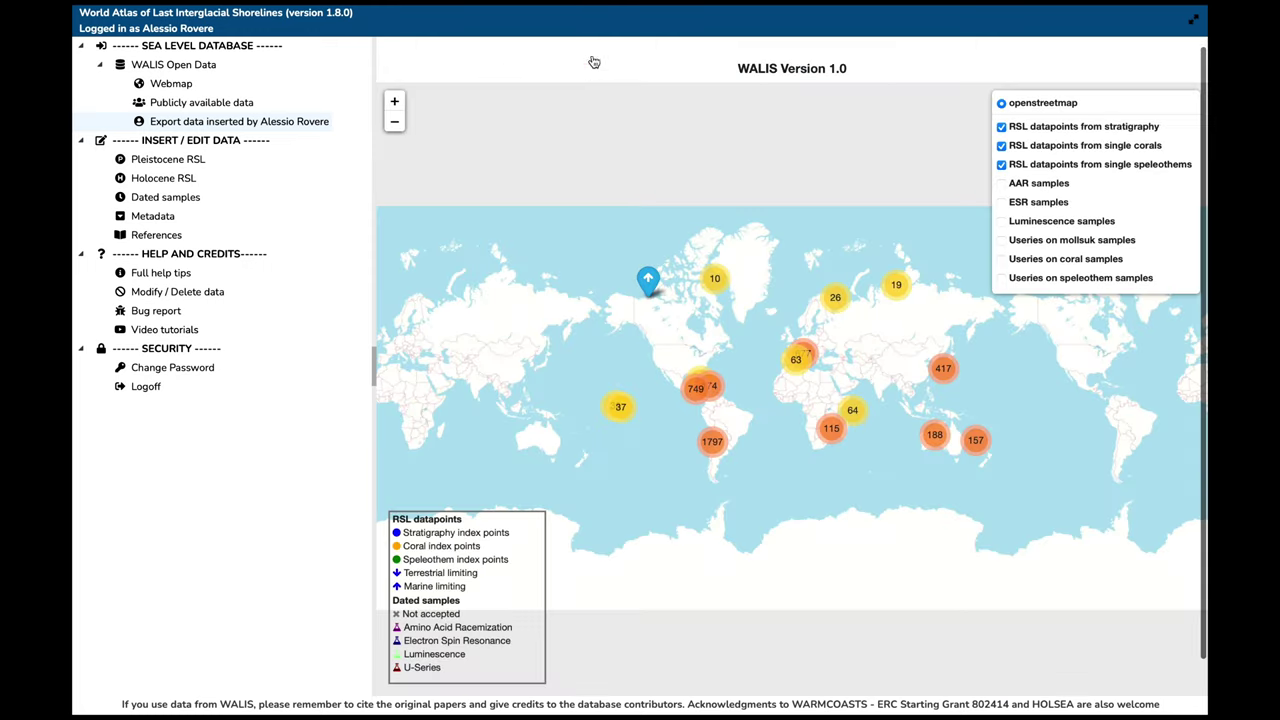
pyautogui.click(206, 124)
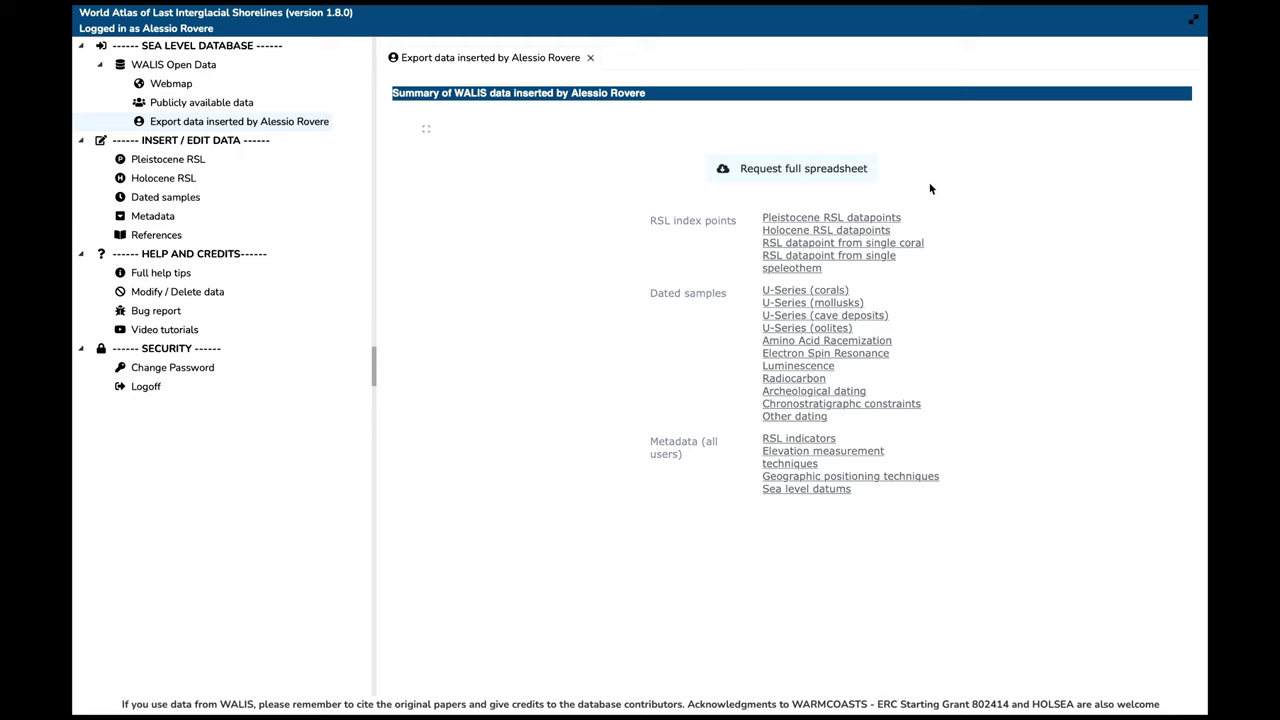
# Step: Submit the request for the full WALIS spreadsheet from the export page
pyautogui.click(840, 172)
pyautogui.moveTo(553, 10)
# Step: Download WALIS_NWEurope_LastInterglacial_v2.xlsx from the Zenodo Northwest Europe record and open it from Downloads
pyautogui.moveTo(988, 25)
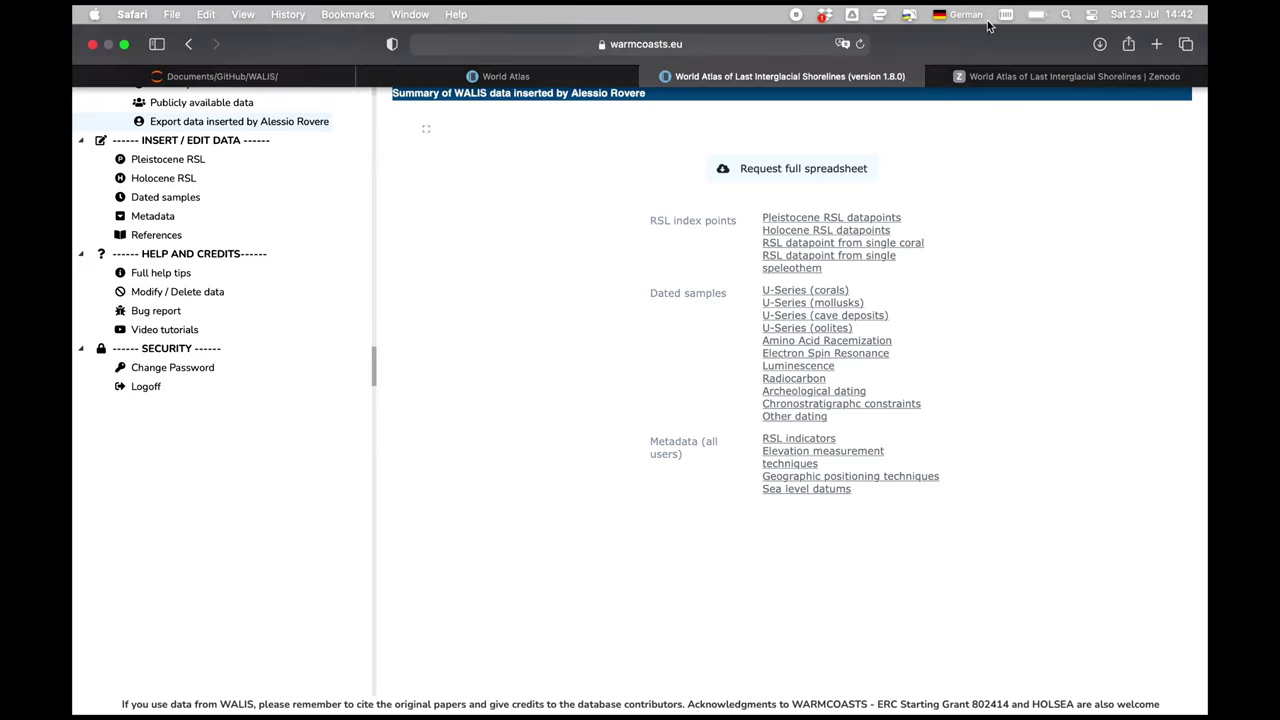
pyautogui.click(996, 70)
pyautogui.scroll(3, 695, 263)
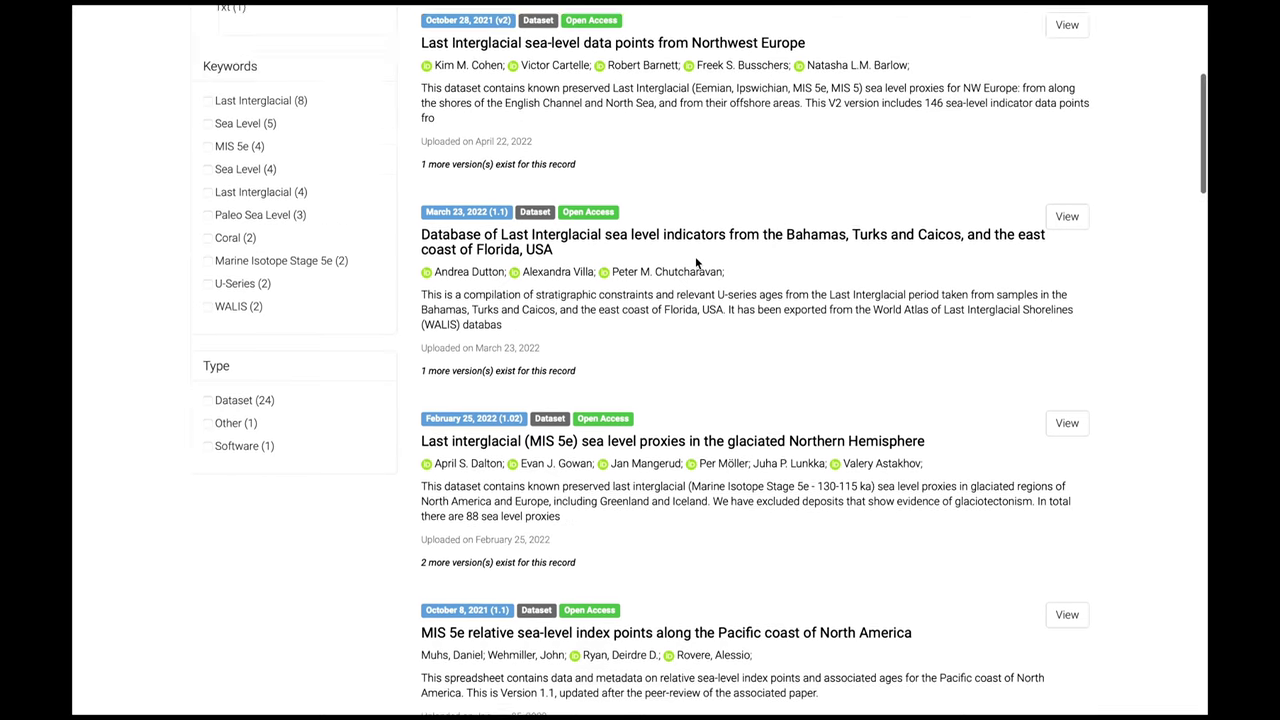
pyautogui.scroll(5, 695, 263)
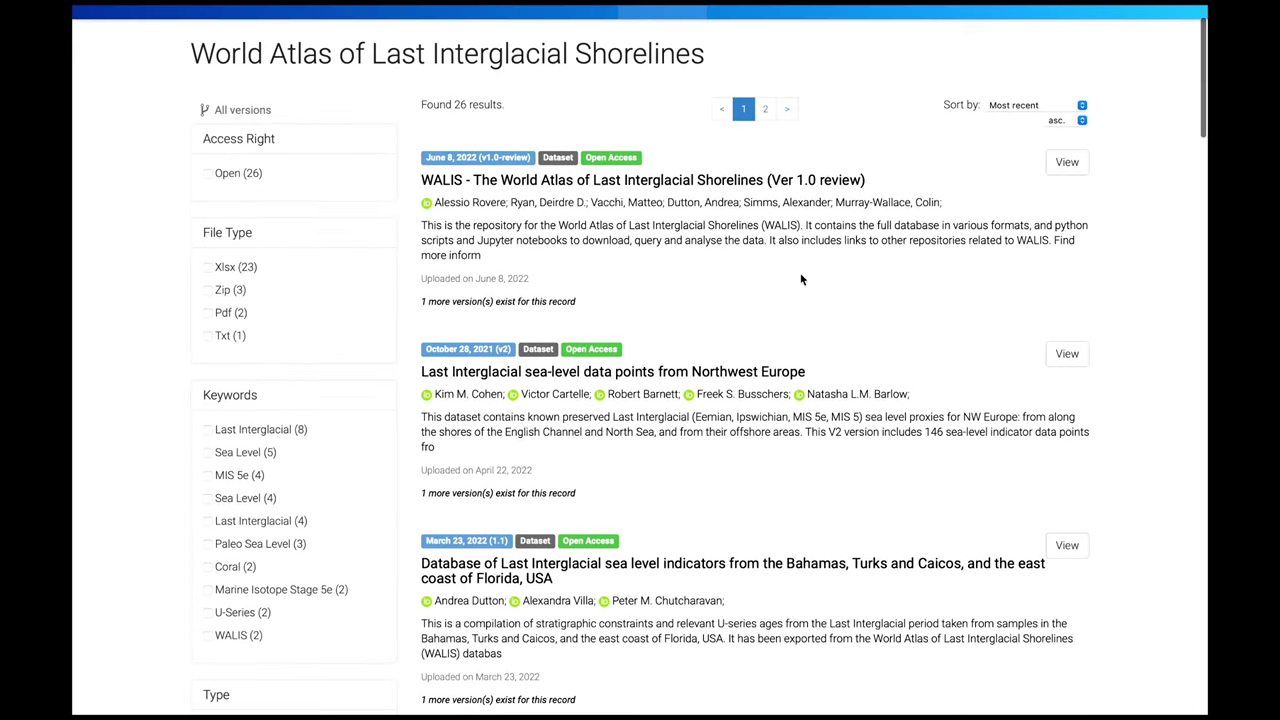
pyautogui.click(731, 372)
pyautogui.scroll(-4, 738, 413)
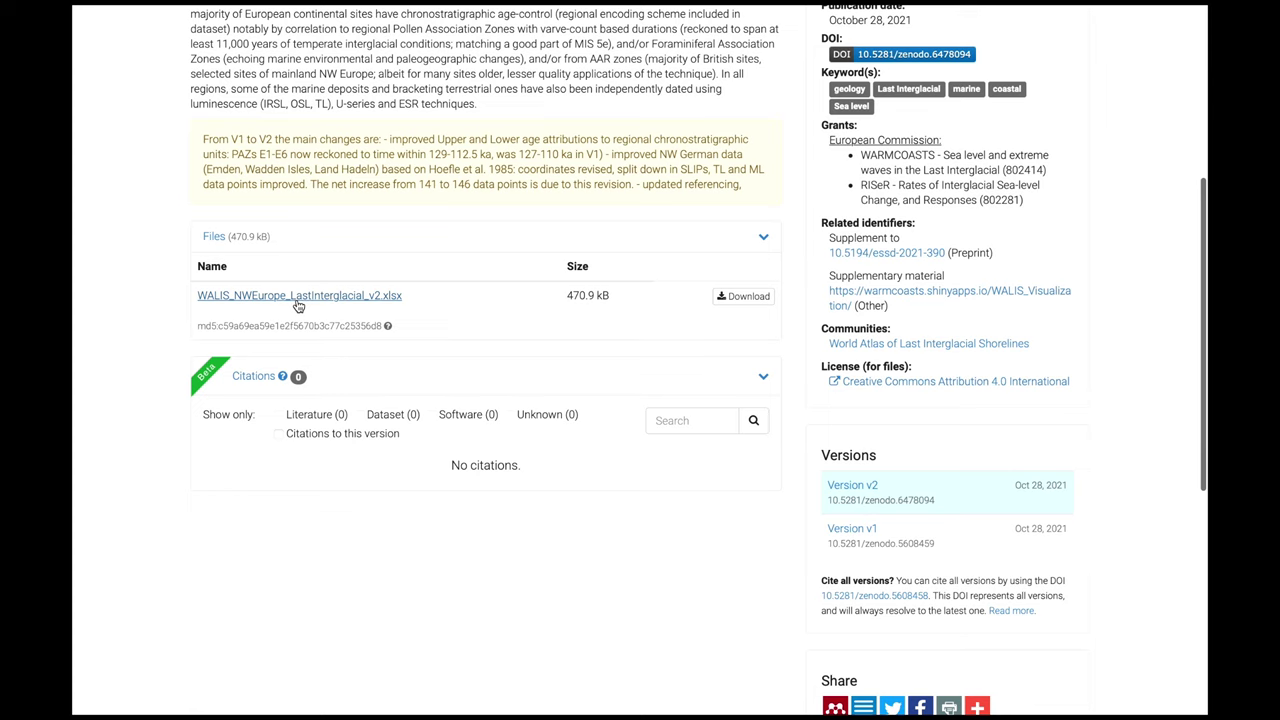
pyautogui.click(297, 300)
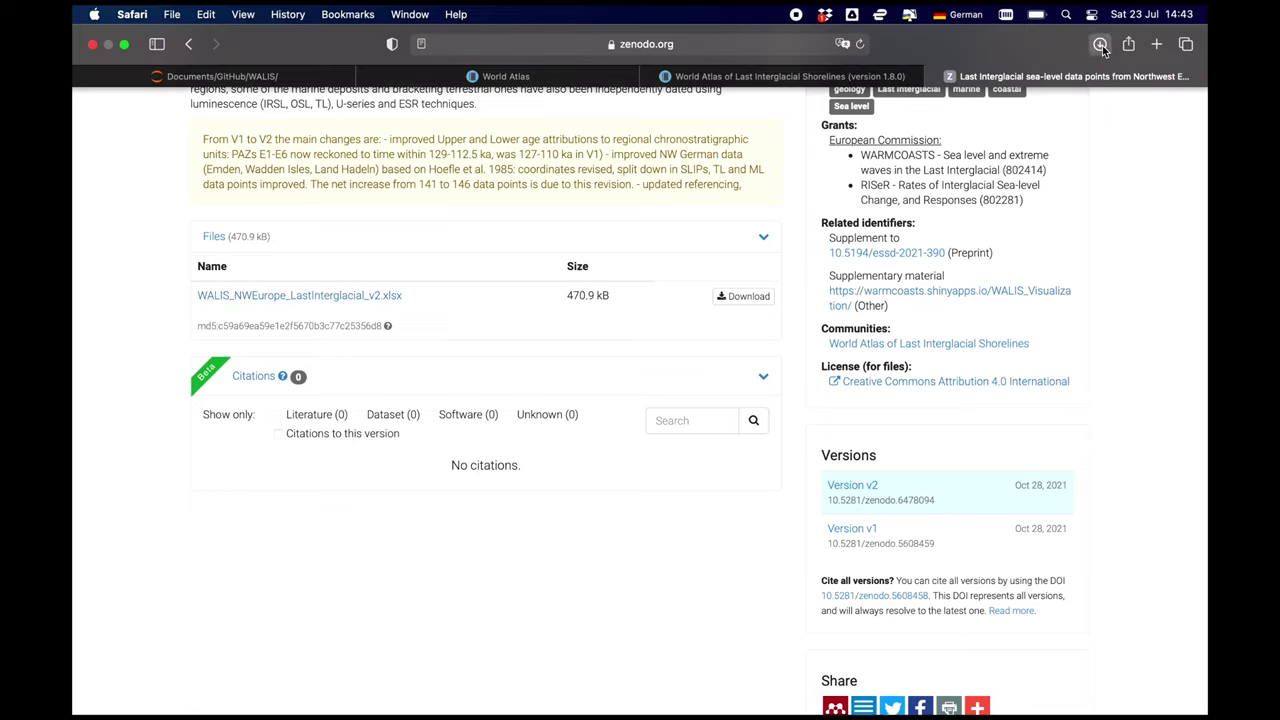
pyautogui.click(1100, 43)
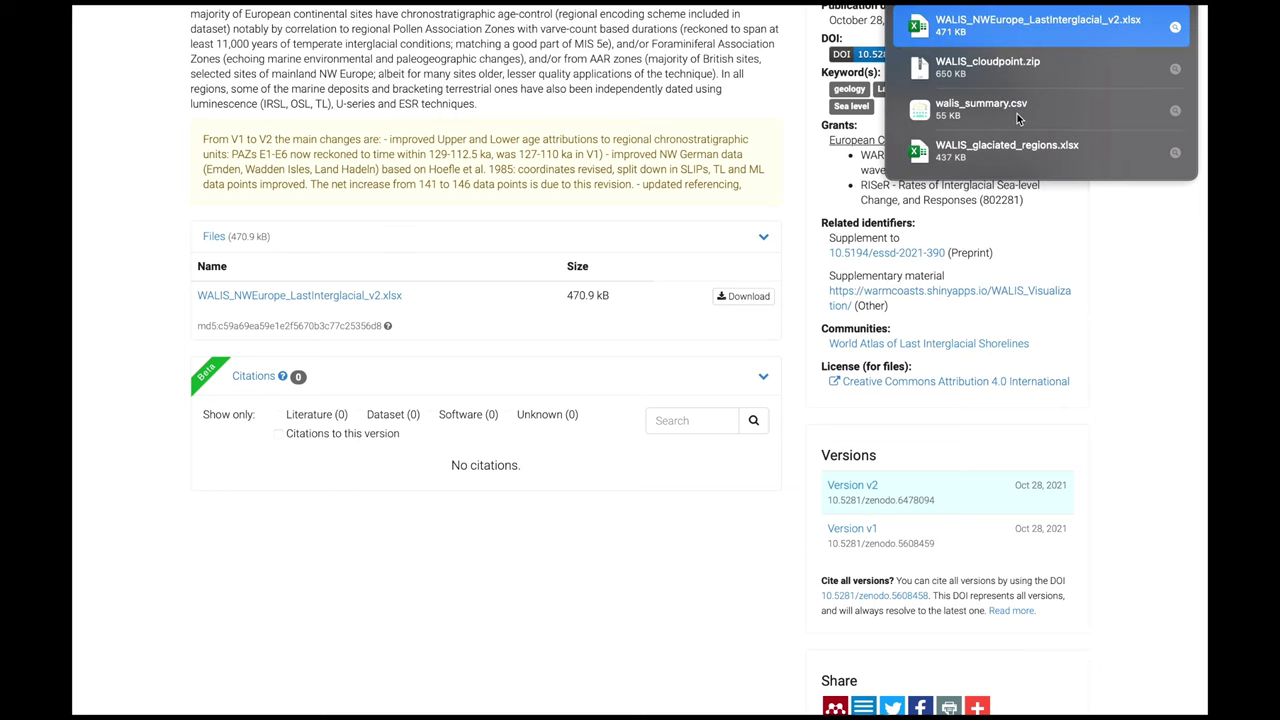
pyautogui.click(1037, 122)
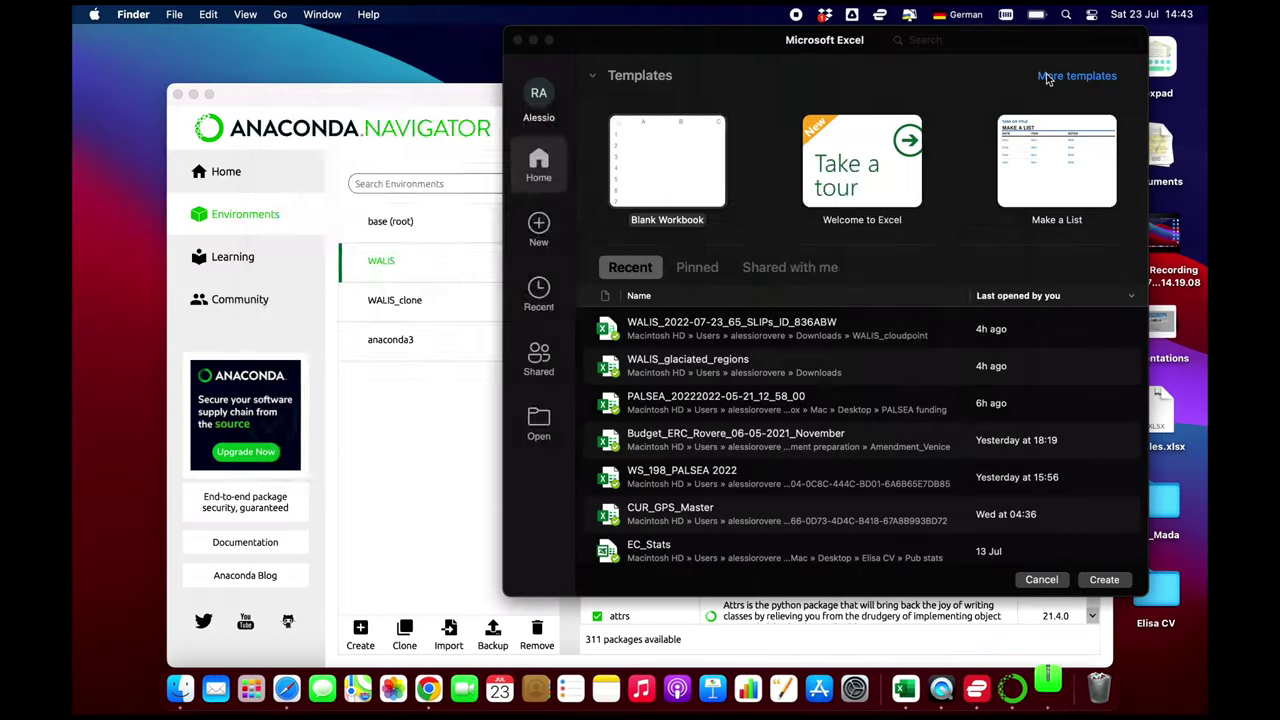
# Step: Open WALIS_NWEurope_LastInterglacial_v2.xlsx in Excel and scroll through its README sheet
pyautogui.press('super+o')
pyautogui.click(463, 192)
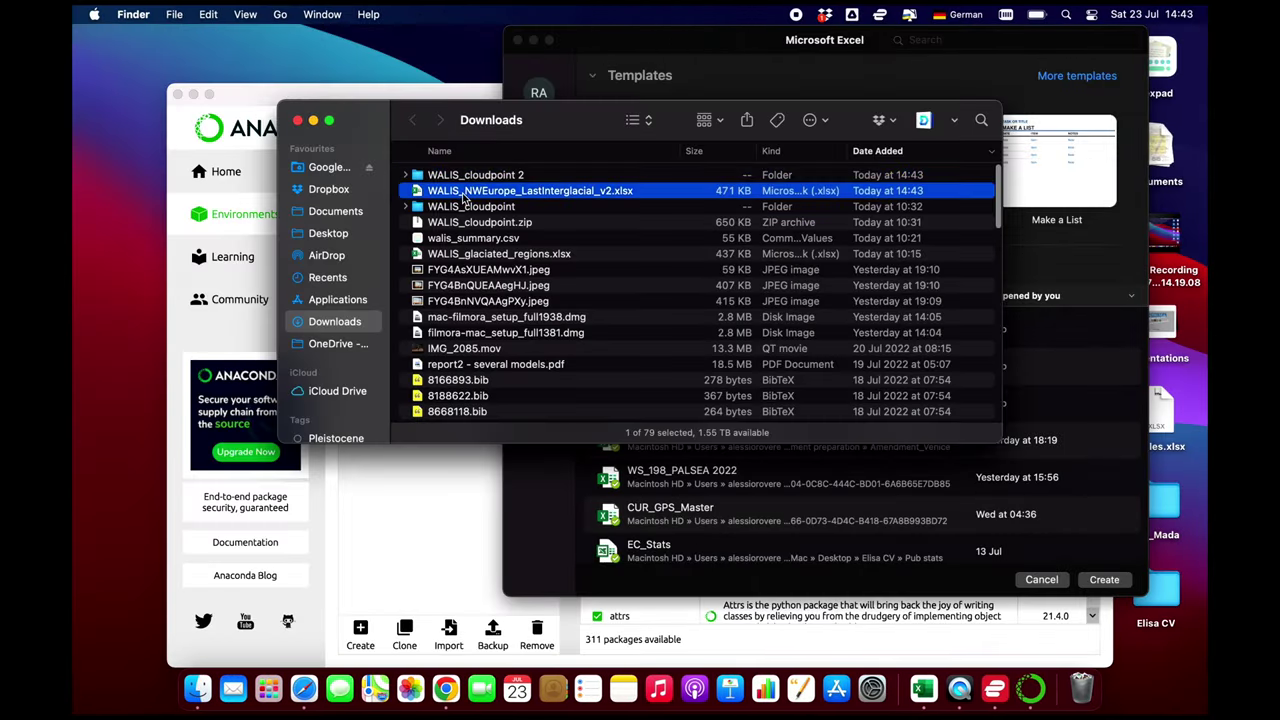
pyautogui.doubleClick(463, 192)
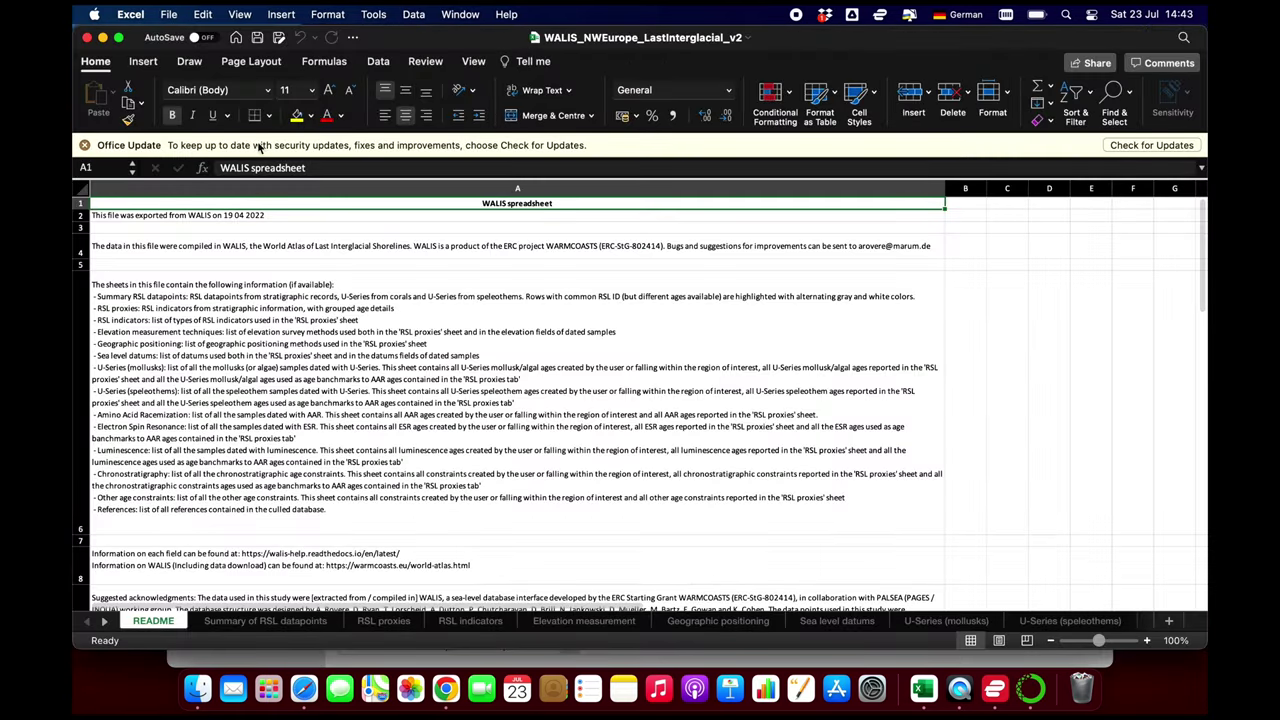
pyautogui.click(84, 145)
pyautogui.scroll(-2, 522, 421)
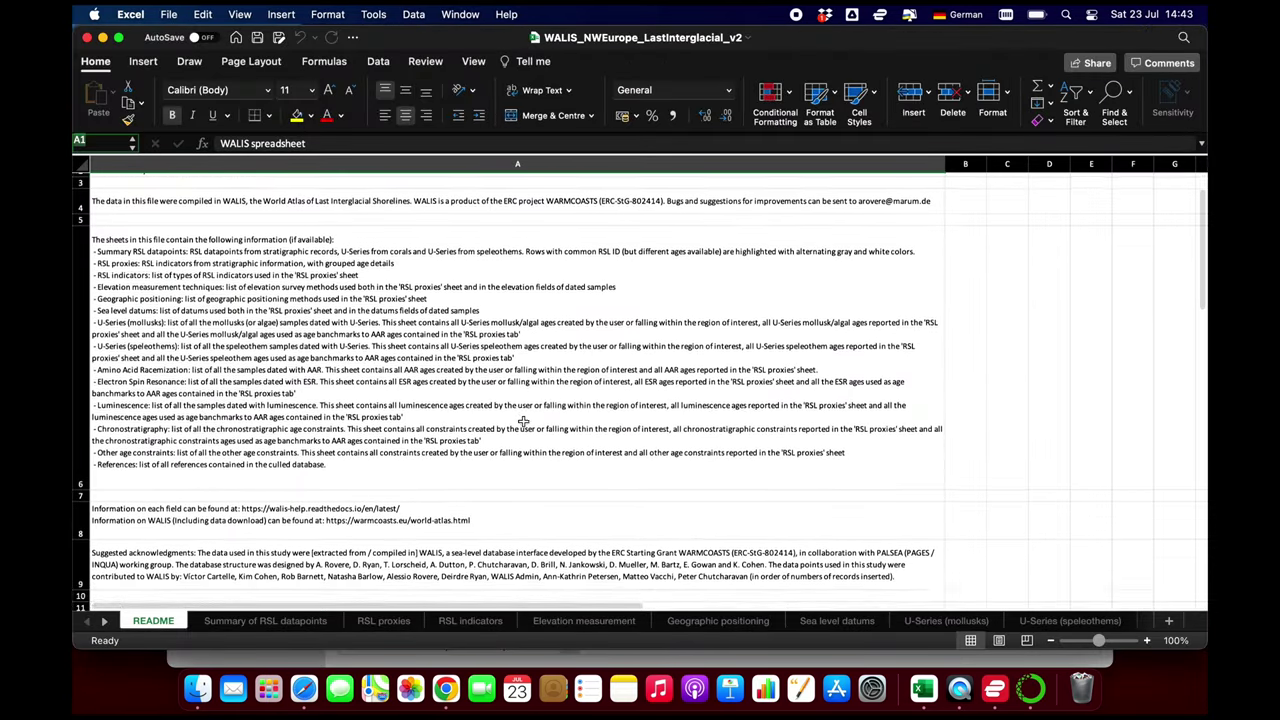
pyautogui.scroll(2, 522, 421)
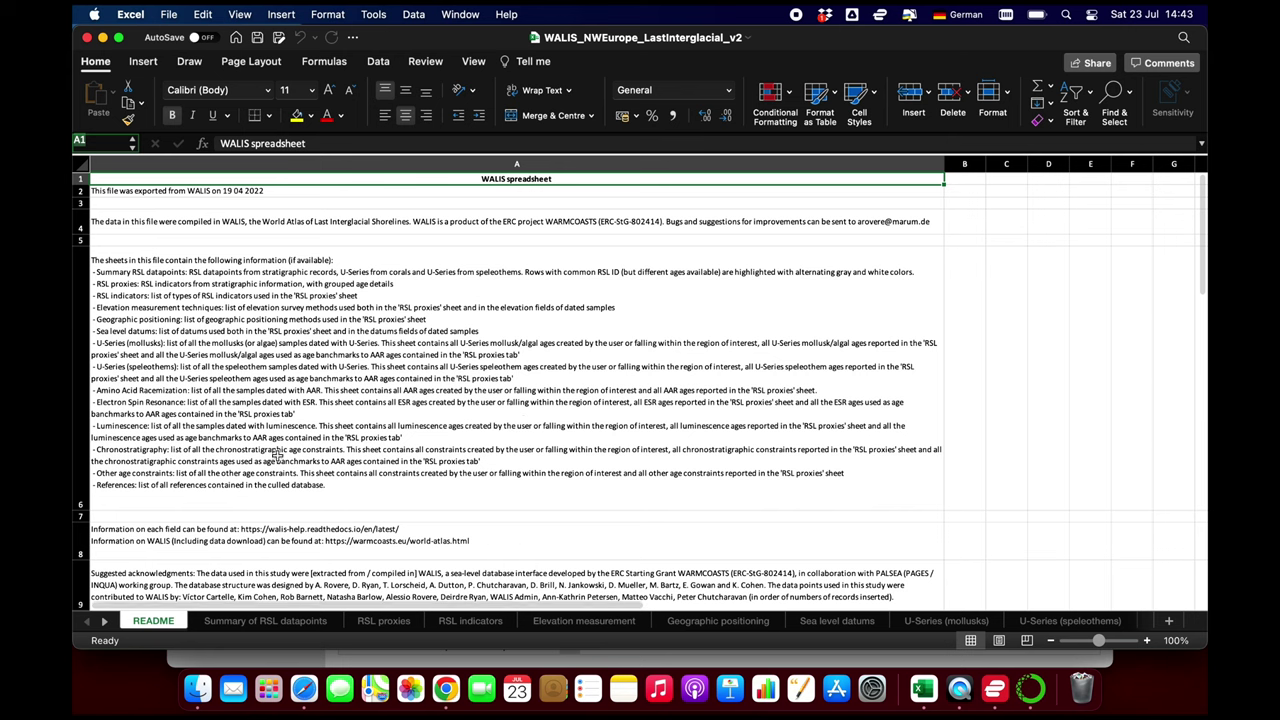
pyautogui.scroll(-3, 278, 450)
# Step: View the sheets from Summary of RSL datapoints through U-Series (mollusks) to U-Series (speleothems)
pyautogui.click(270, 621)
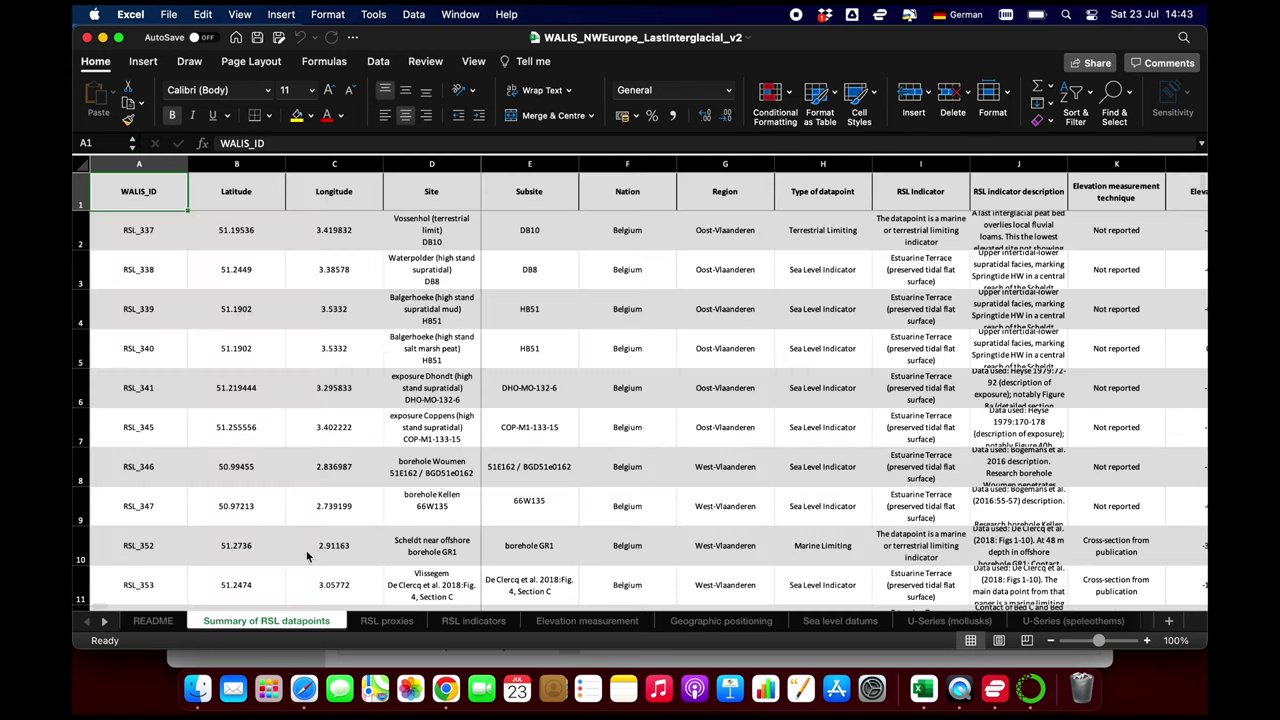
pyautogui.scroll(-5, 388, 342)
pyautogui.scroll(-2, 388, 342)
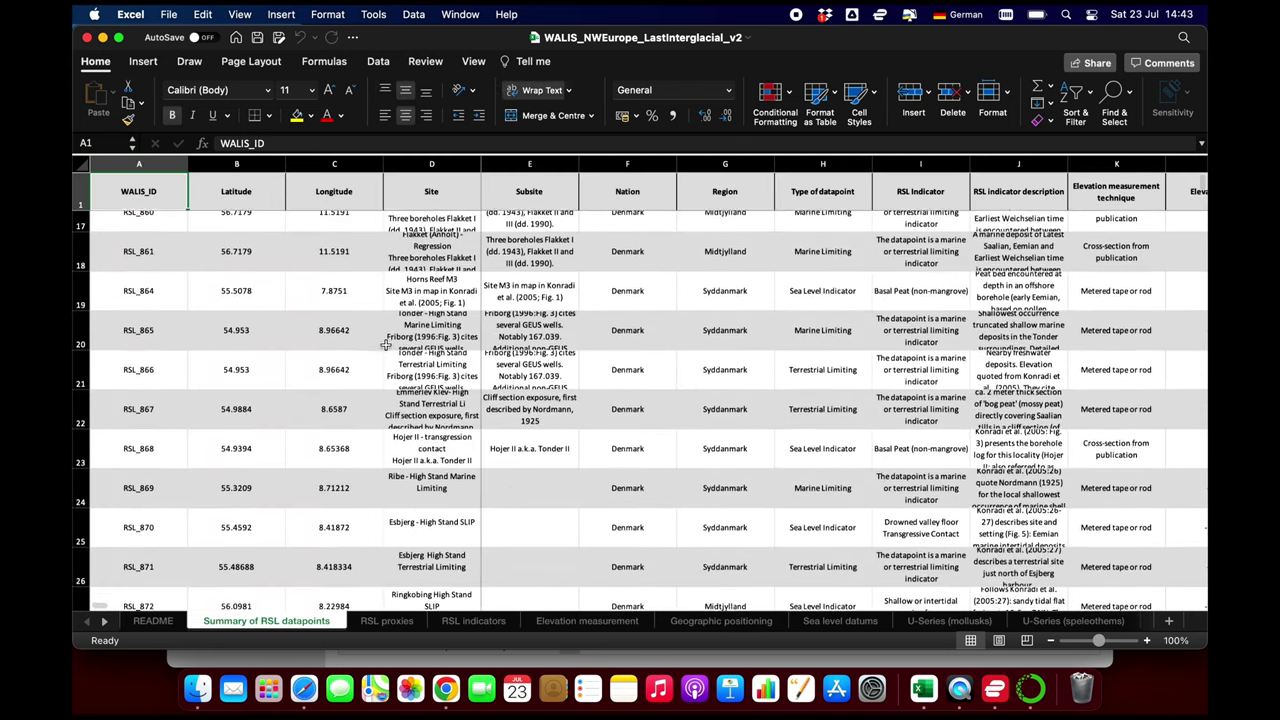
pyautogui.scroll(6, 388, 342)
pyautogui.click(396, 619)
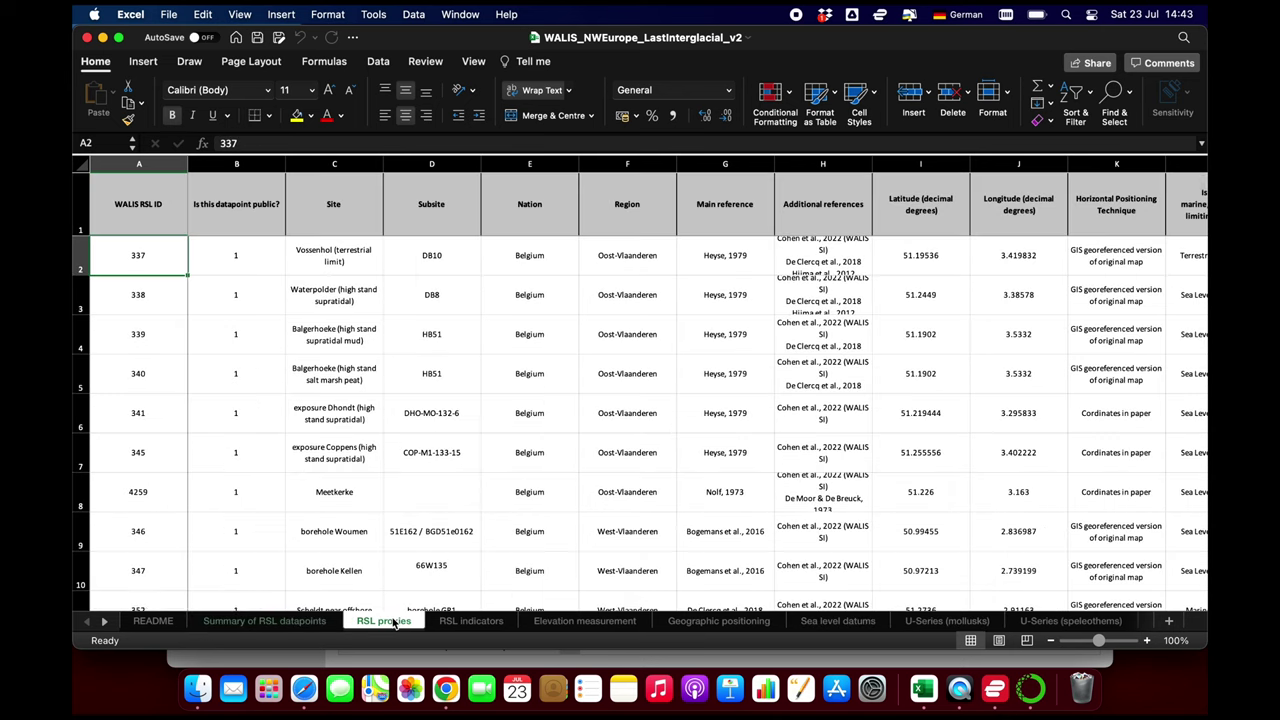
pyautogui.click(482, 621)
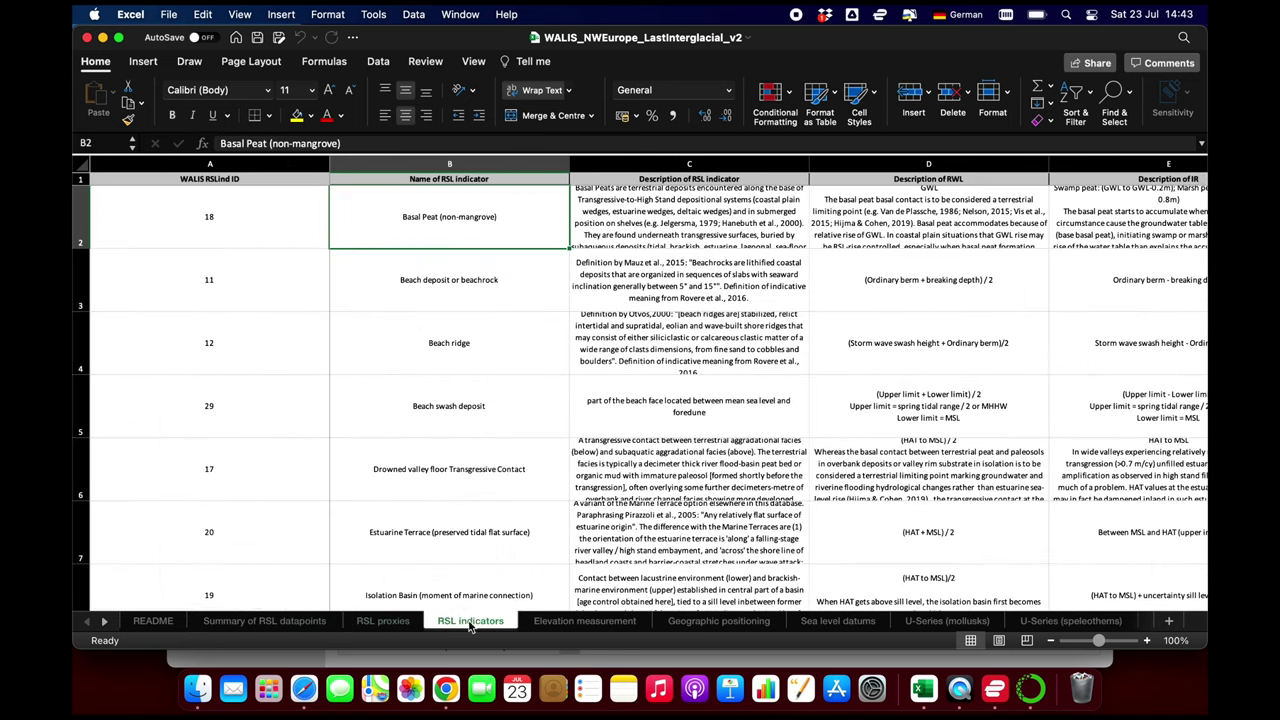
pyautogui.click(603, 624)
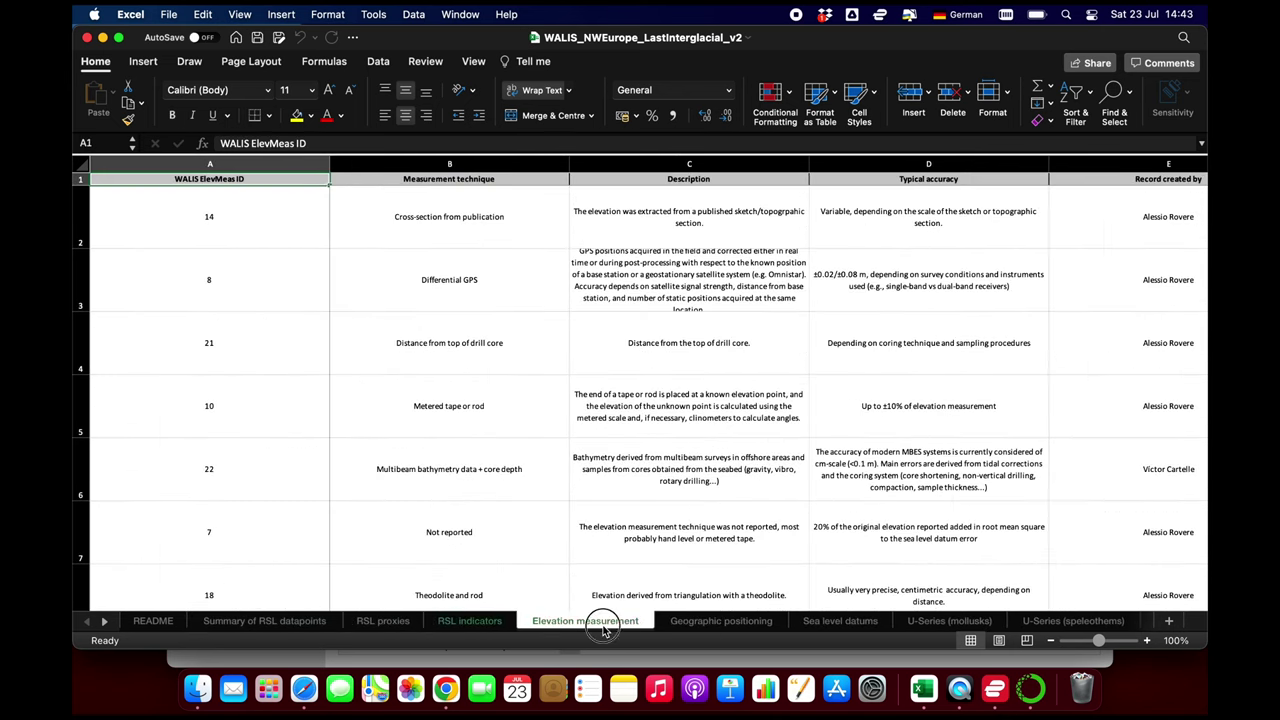
pyautogui.click(712, 622)
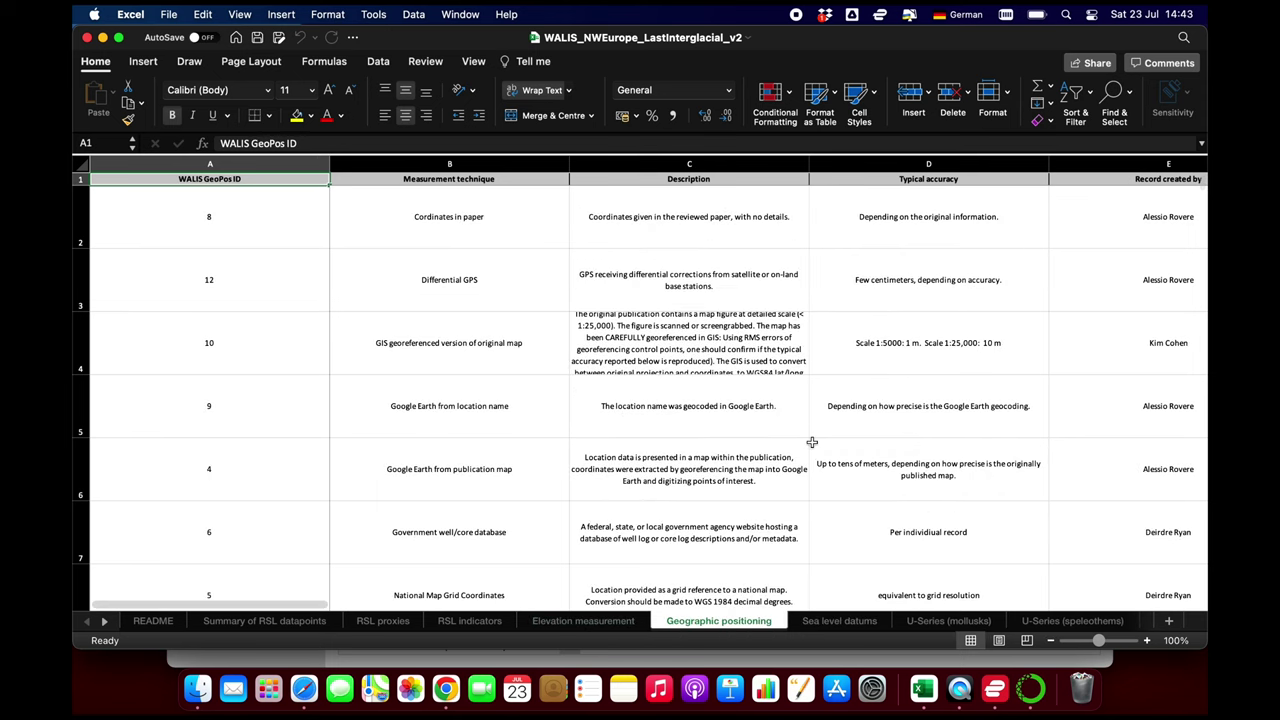
pyautogui.click(858, 622)
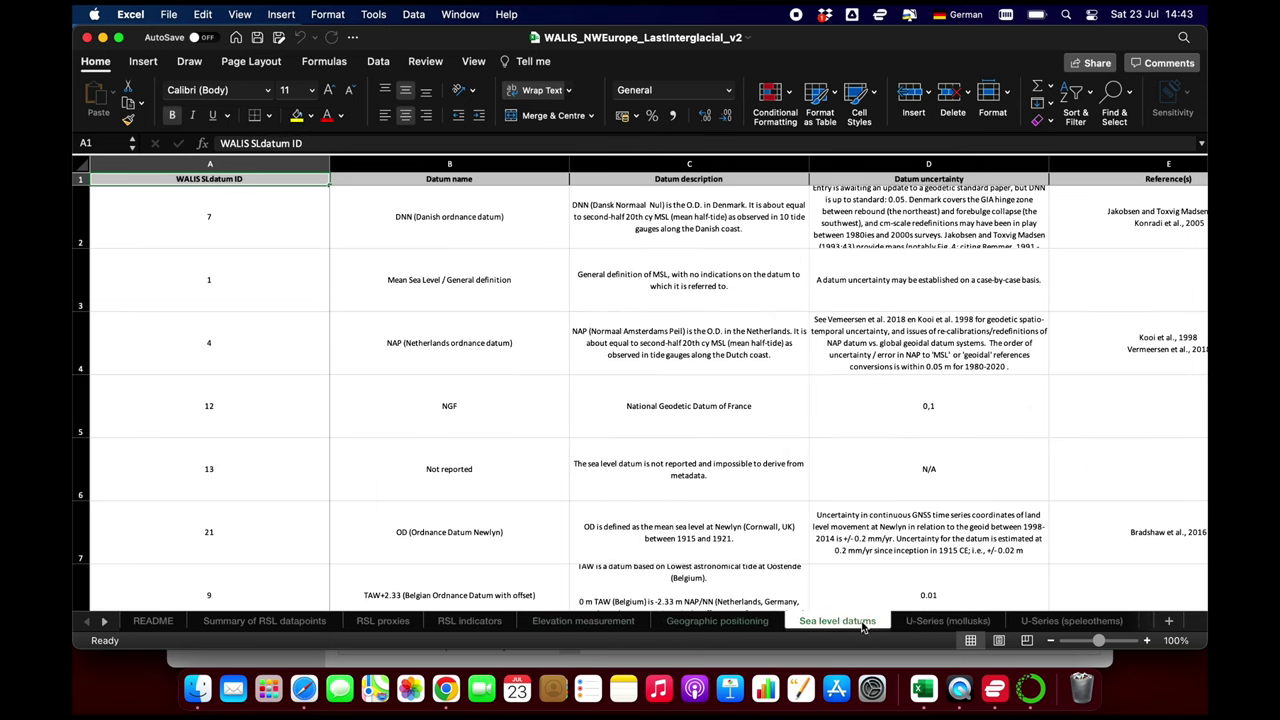
pyautogui.click(922, 622)
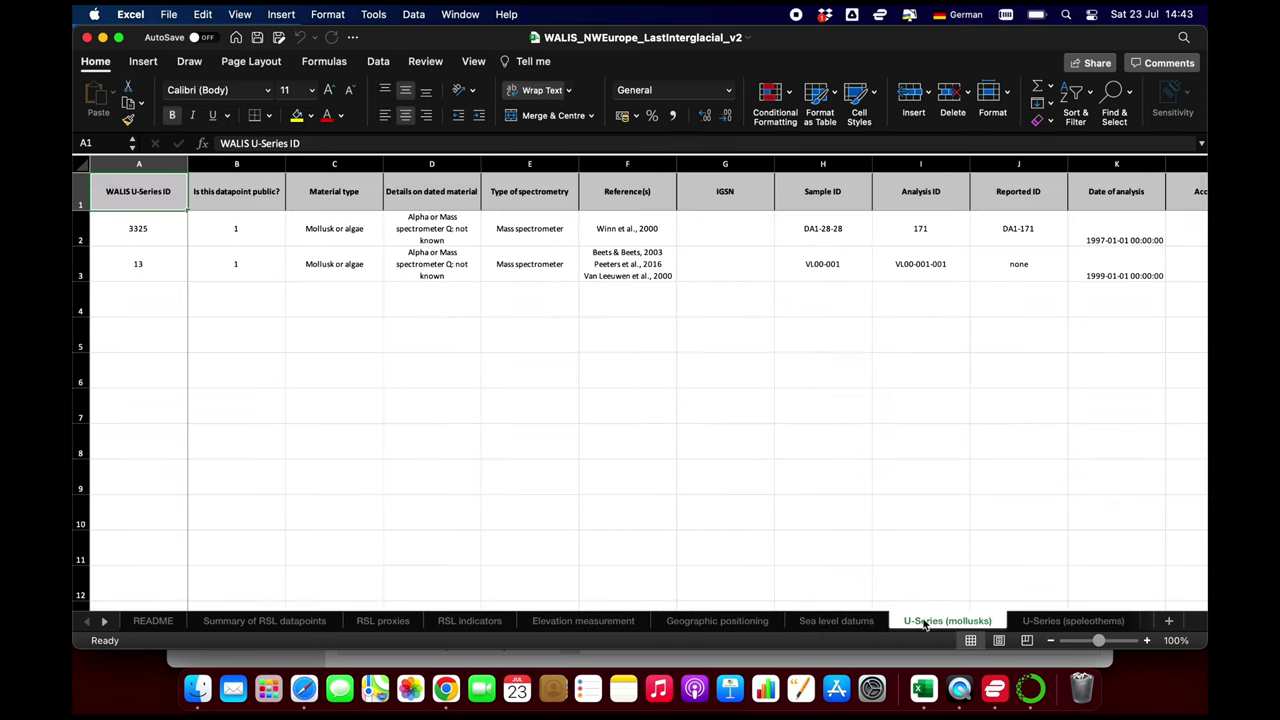
pyautogui.click(1065, 621)
# Step: Scroll the U-Series (speleothems) sheet, then view the Amino Acid Racemization and Electron Spin Resonance sheets
pyautogui.hscroll(2, 869, 430)
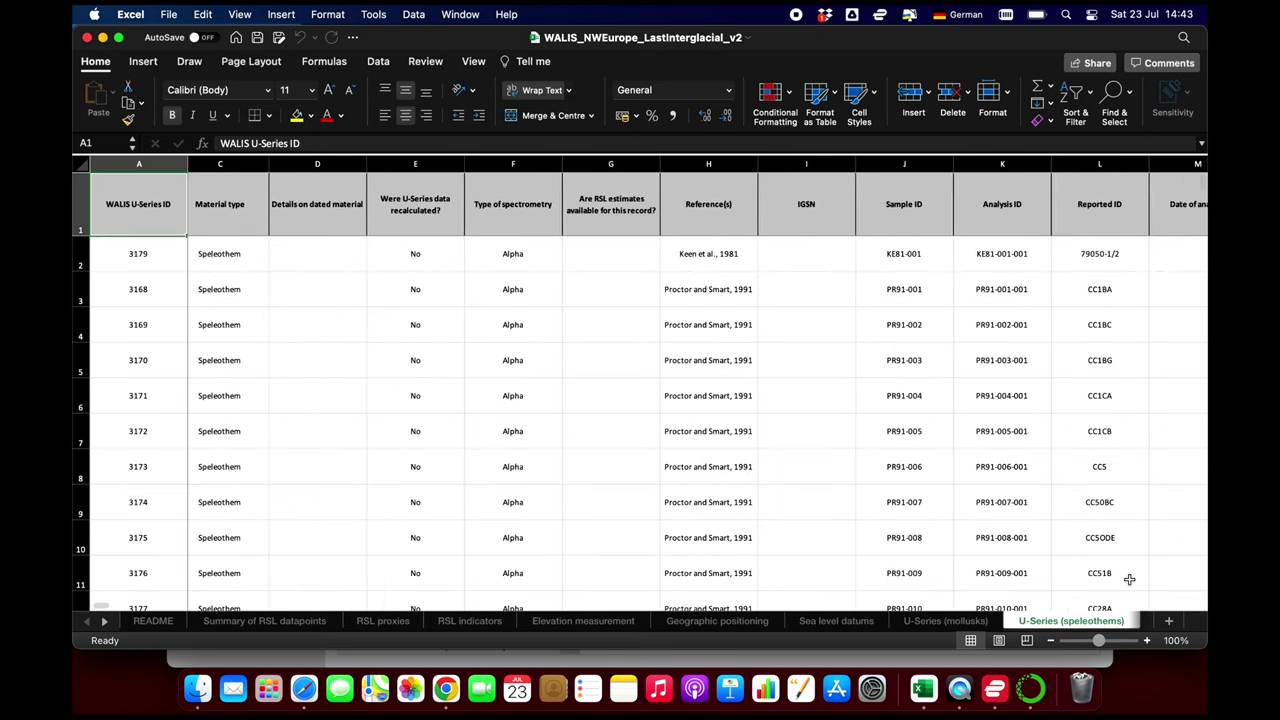
pyautogui.hscroll(15, 1011, 397)
pyautogui.hscroll(20, 1011, 397)
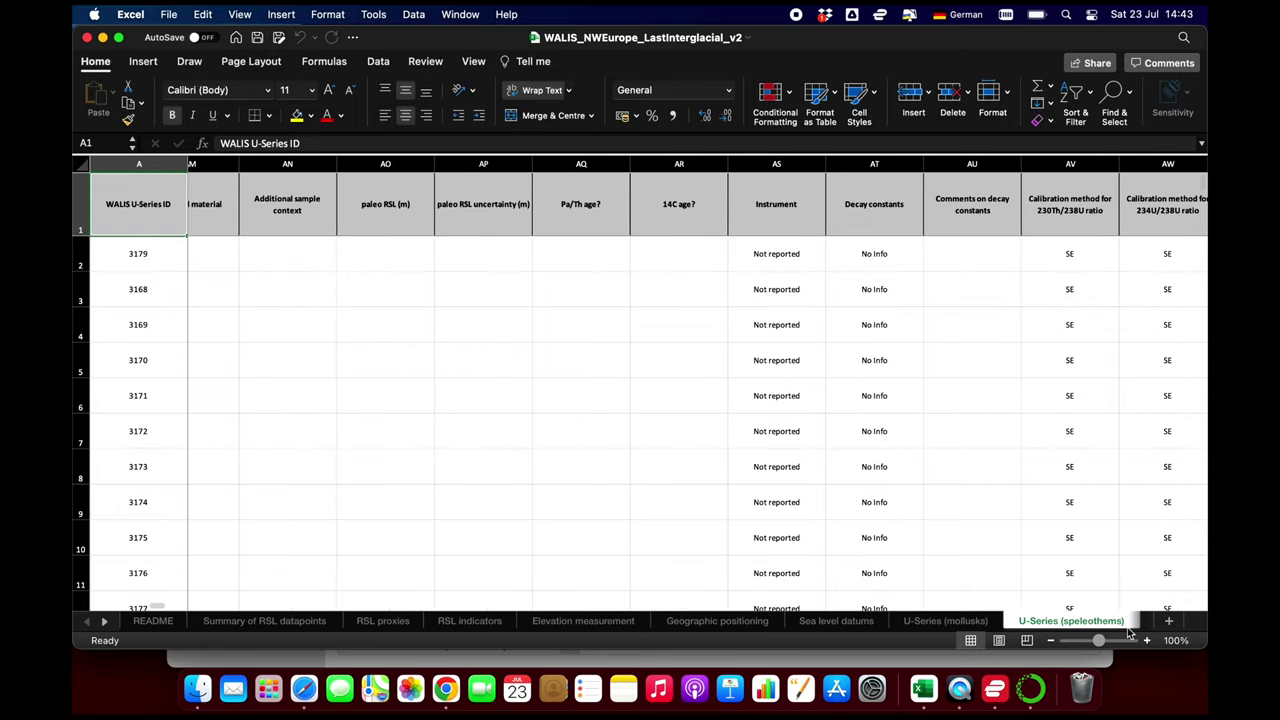
pyautogui.click(106, 621)
pyautogui.click(106, 621)
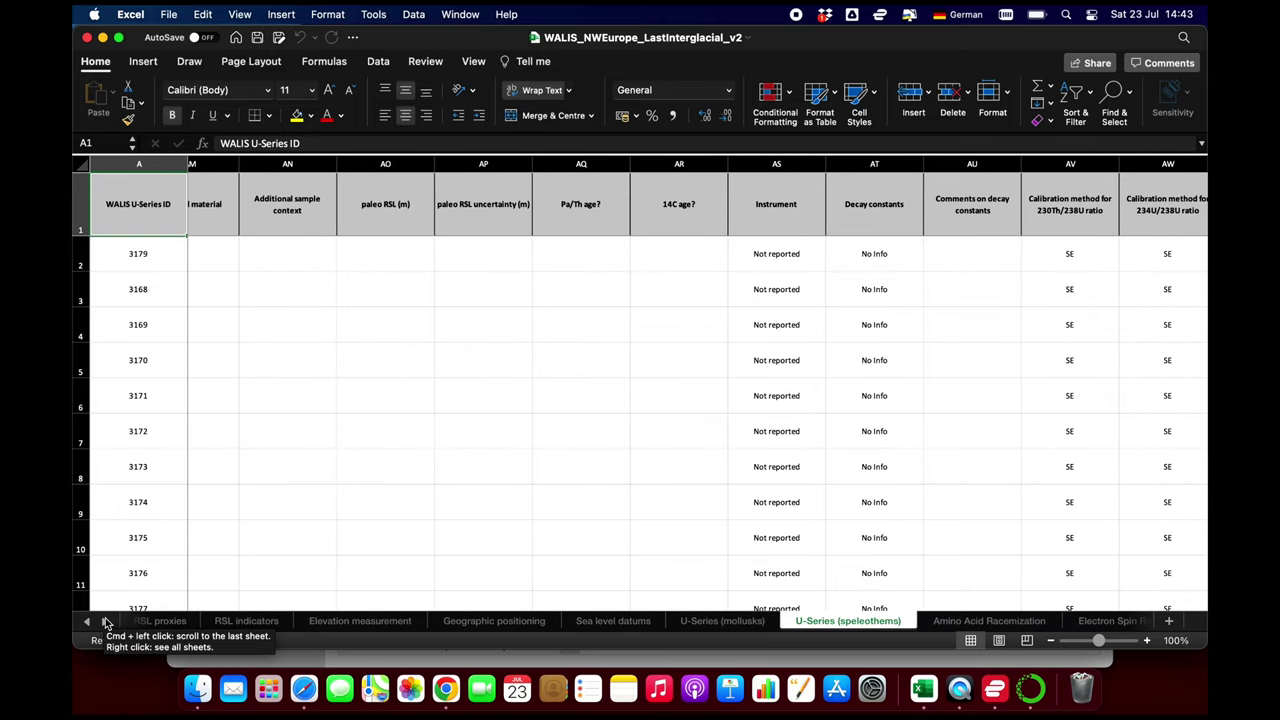
pyautogui.click(106, 621)
pyautogui.click(106, 621)
pyautogui.click(811, 622)
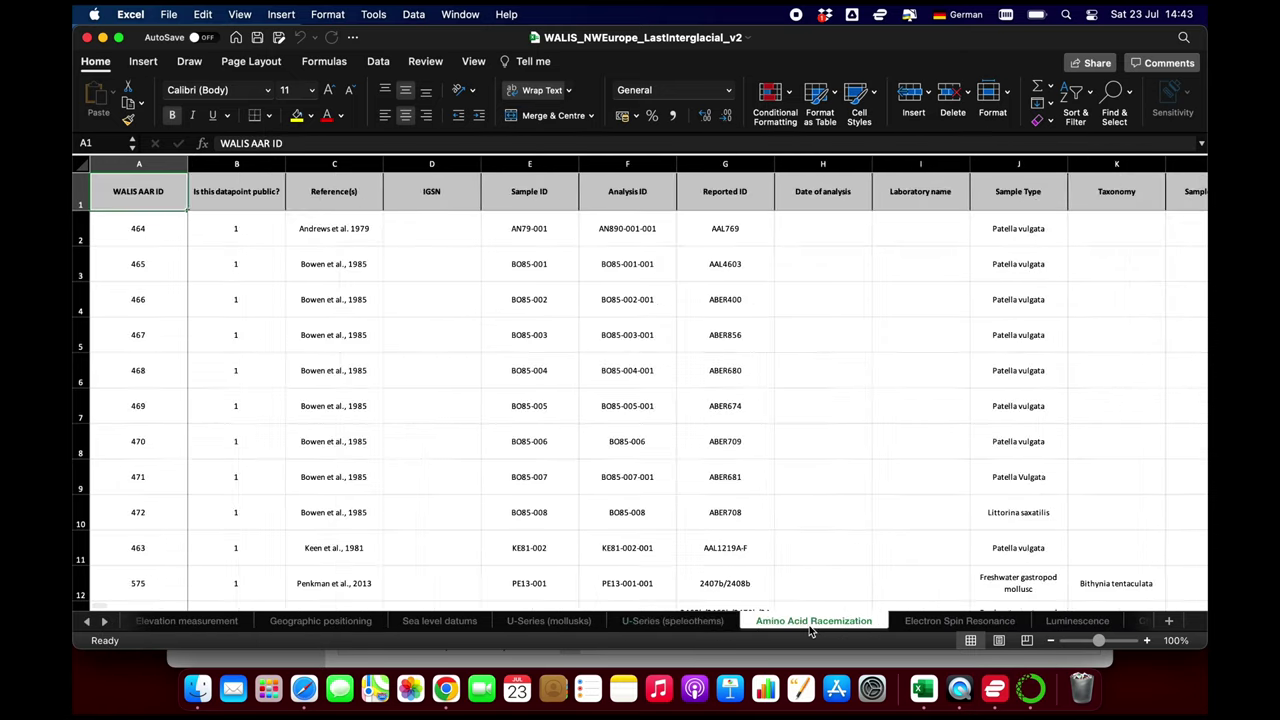
pyautogui.click(918, 621)
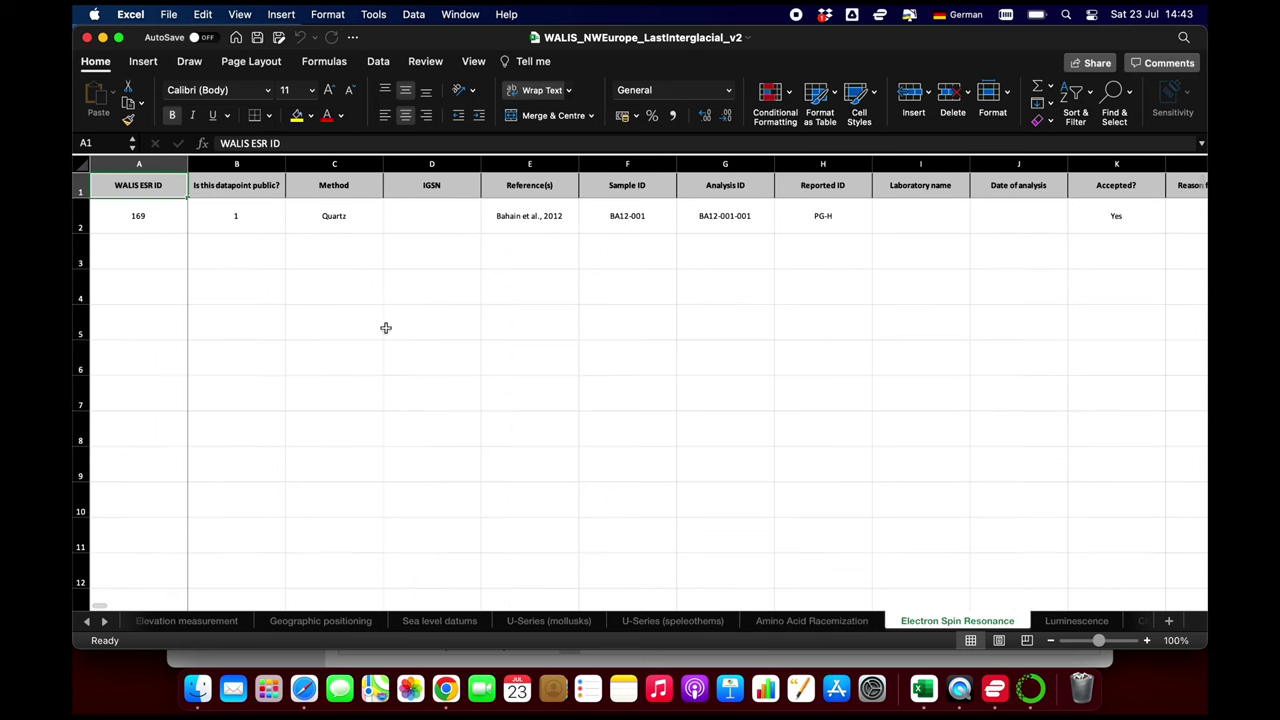
# Step: View the Luminescence, Chronostratigraphy and Other age constraints sheets, then scroll the References sheet
pyautogui.click(105, 622)
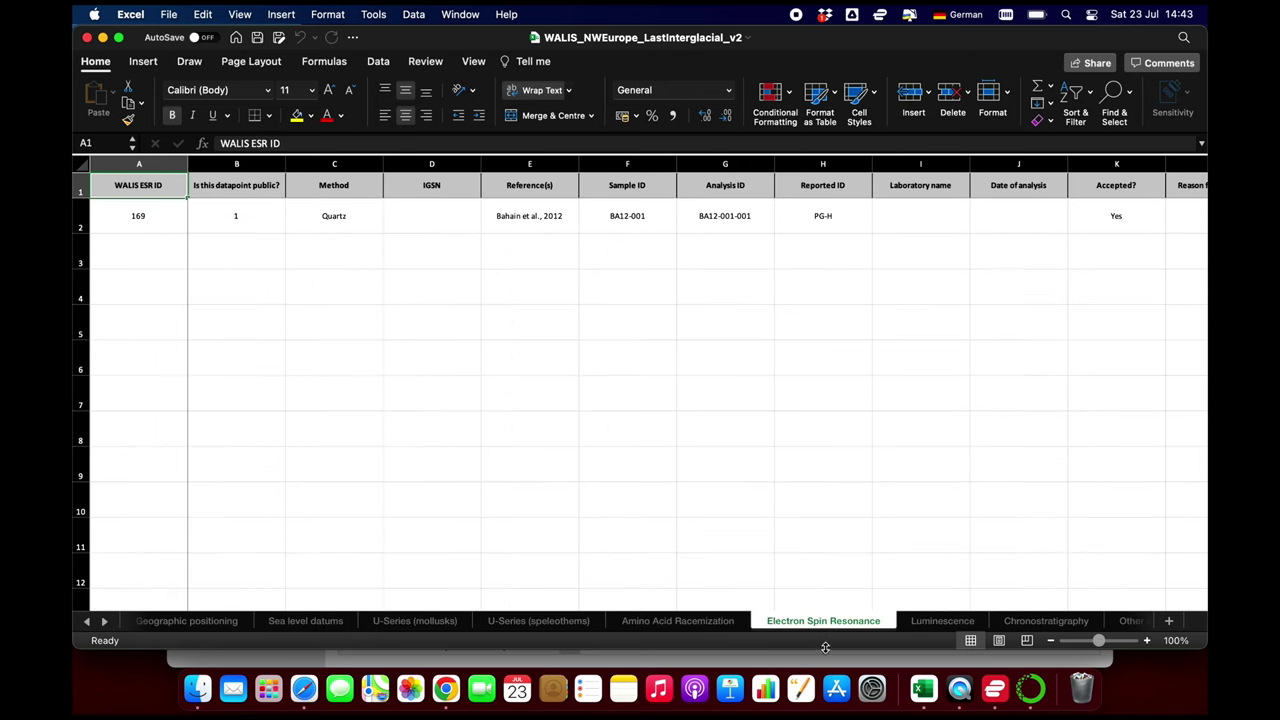
pyautogui.click(918, 621)
pyautogui.click(1088, 620)
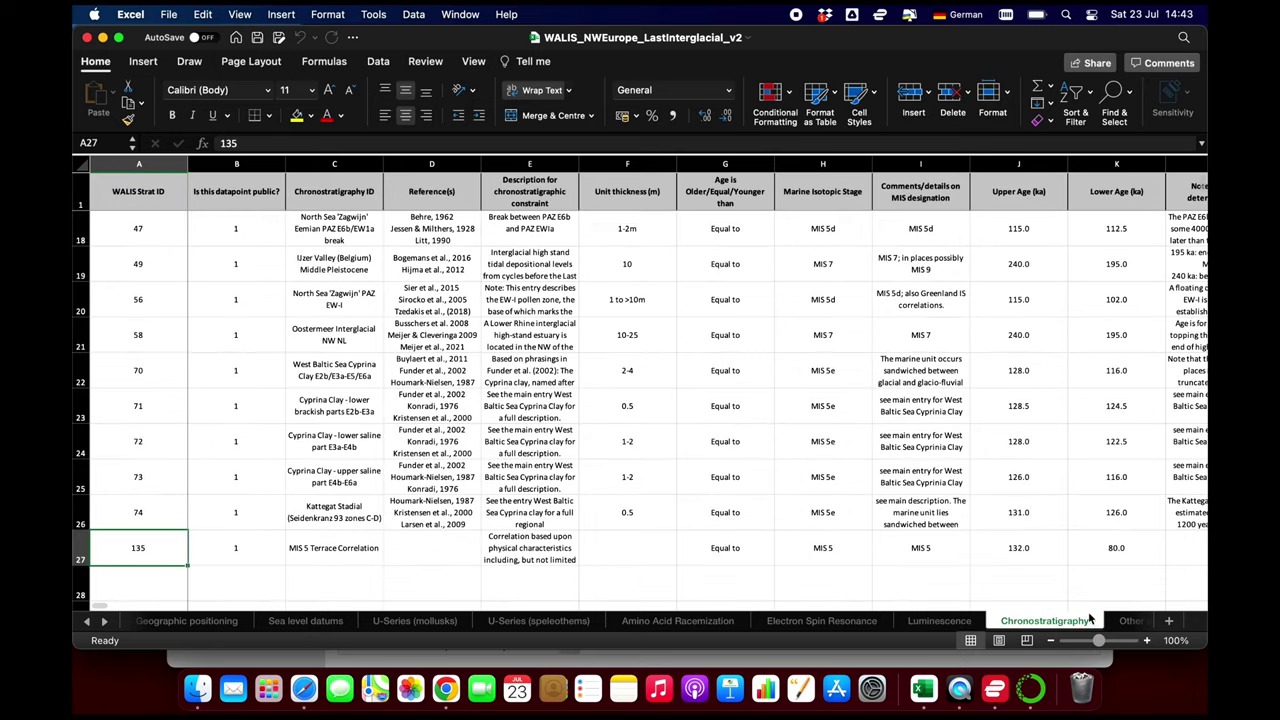
pyautogui.click(1123, 620)
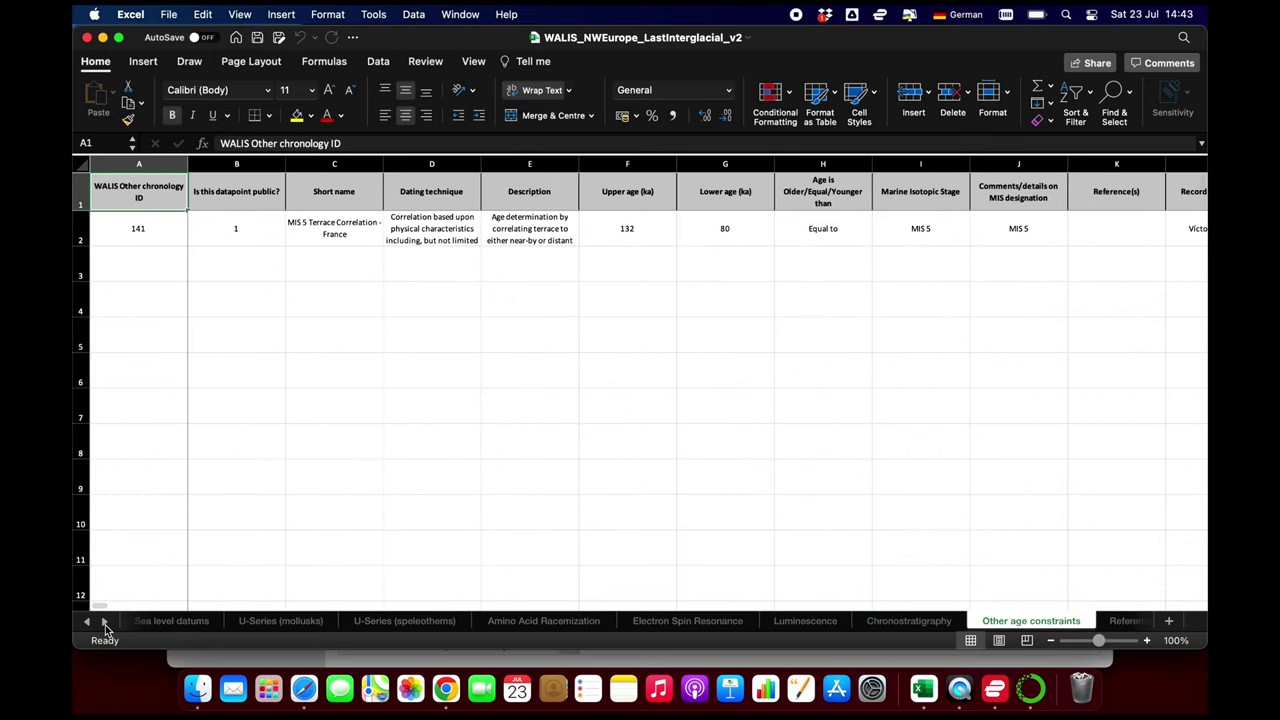
pyautogui.click(105, 622)
pyautogui.click(1022, 621)
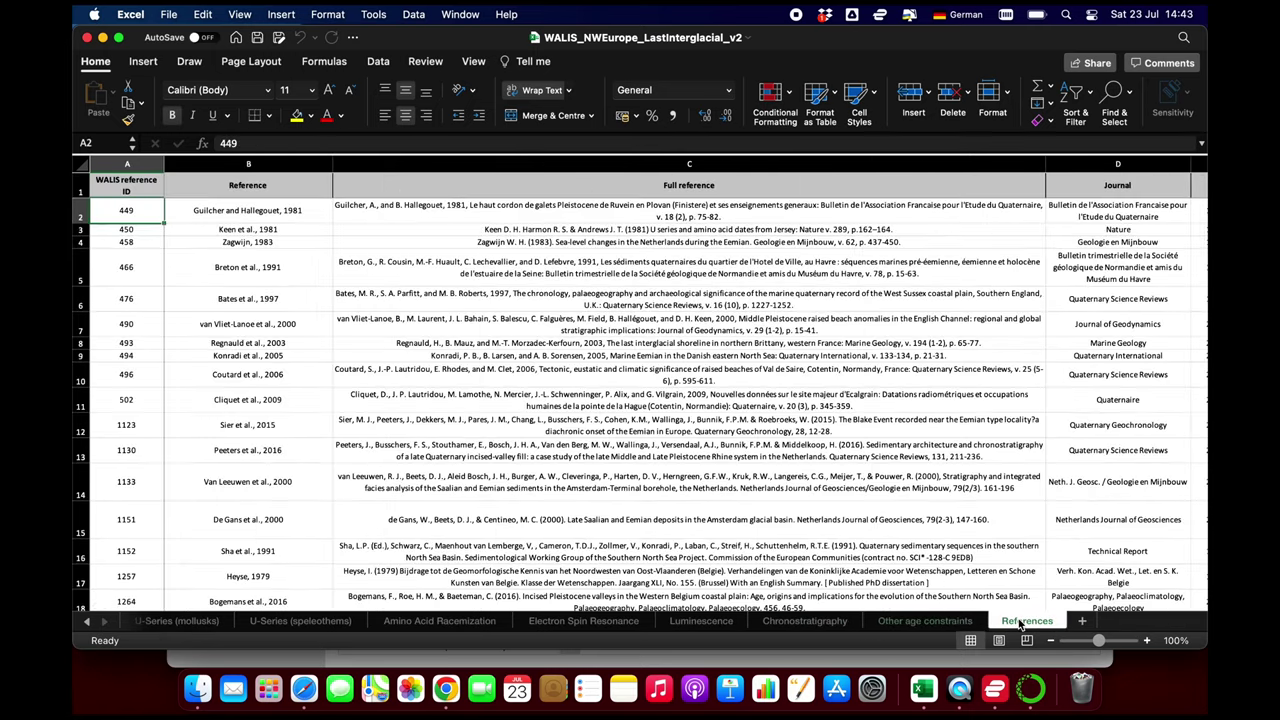
pyautogui.scroll(-15, 413, 304)
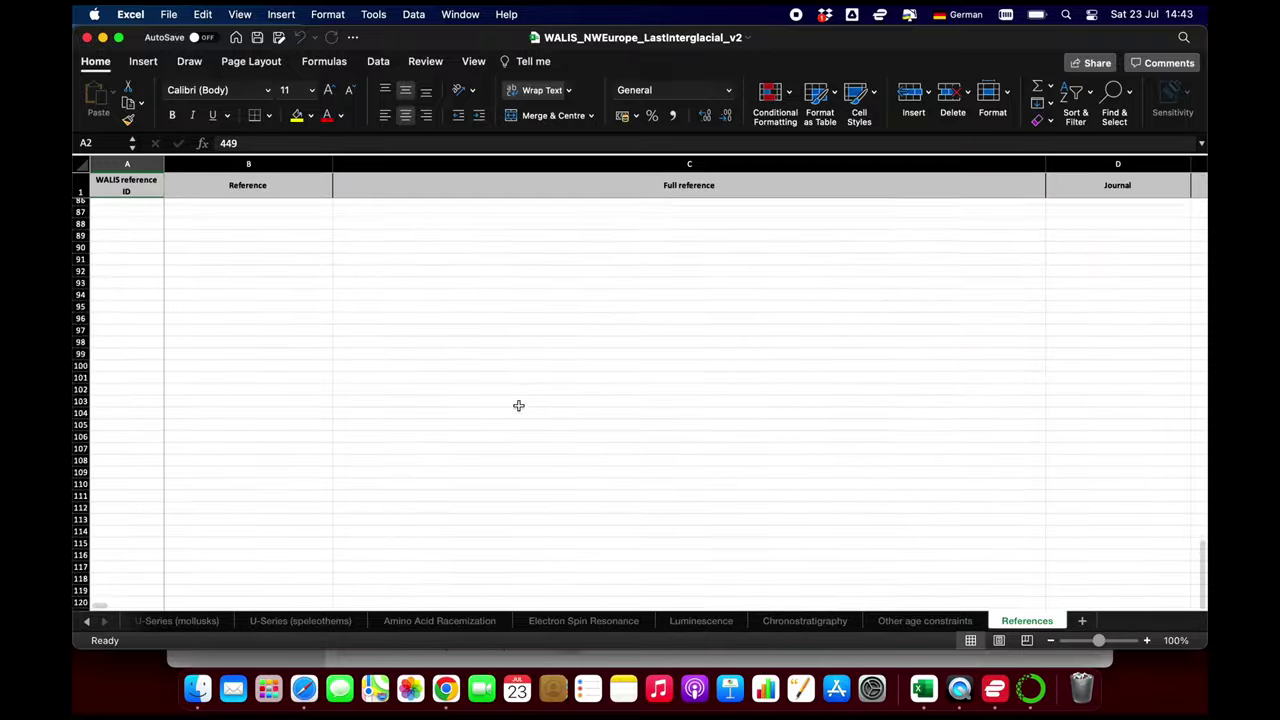
pyautogui.scroll(10, 518, 405)
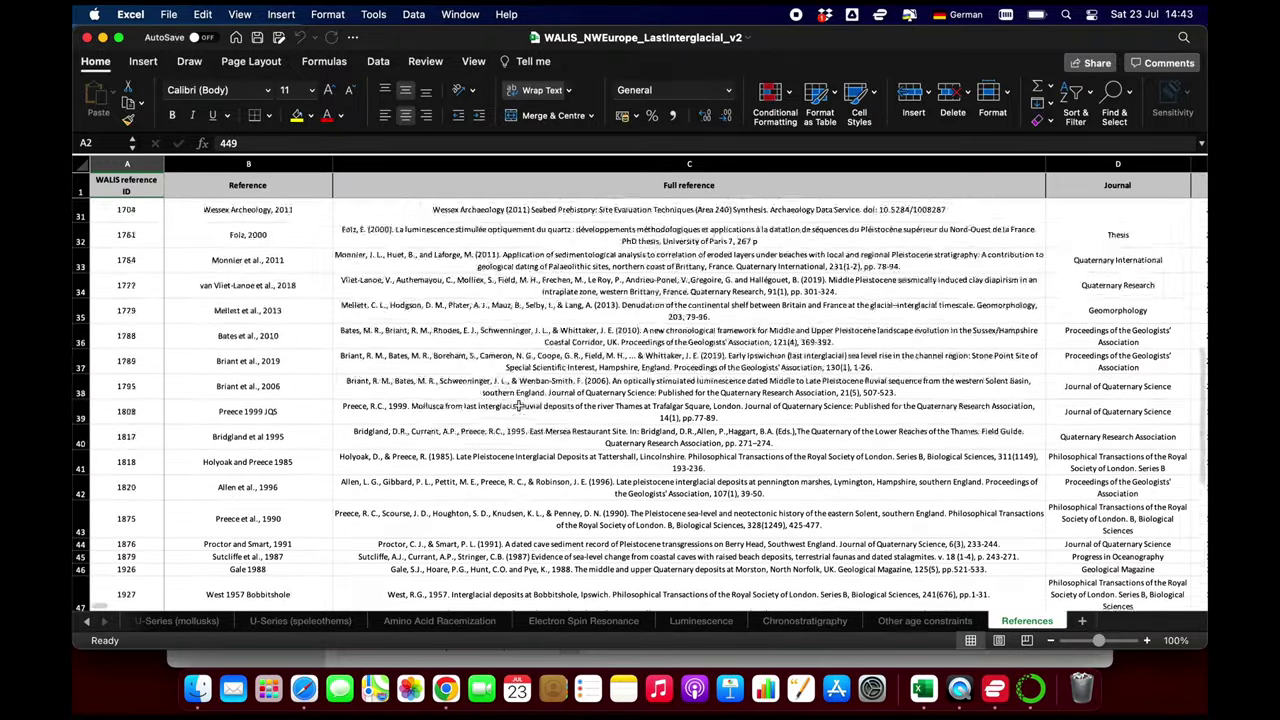
pyautogui.scroll(5, 518, 405)
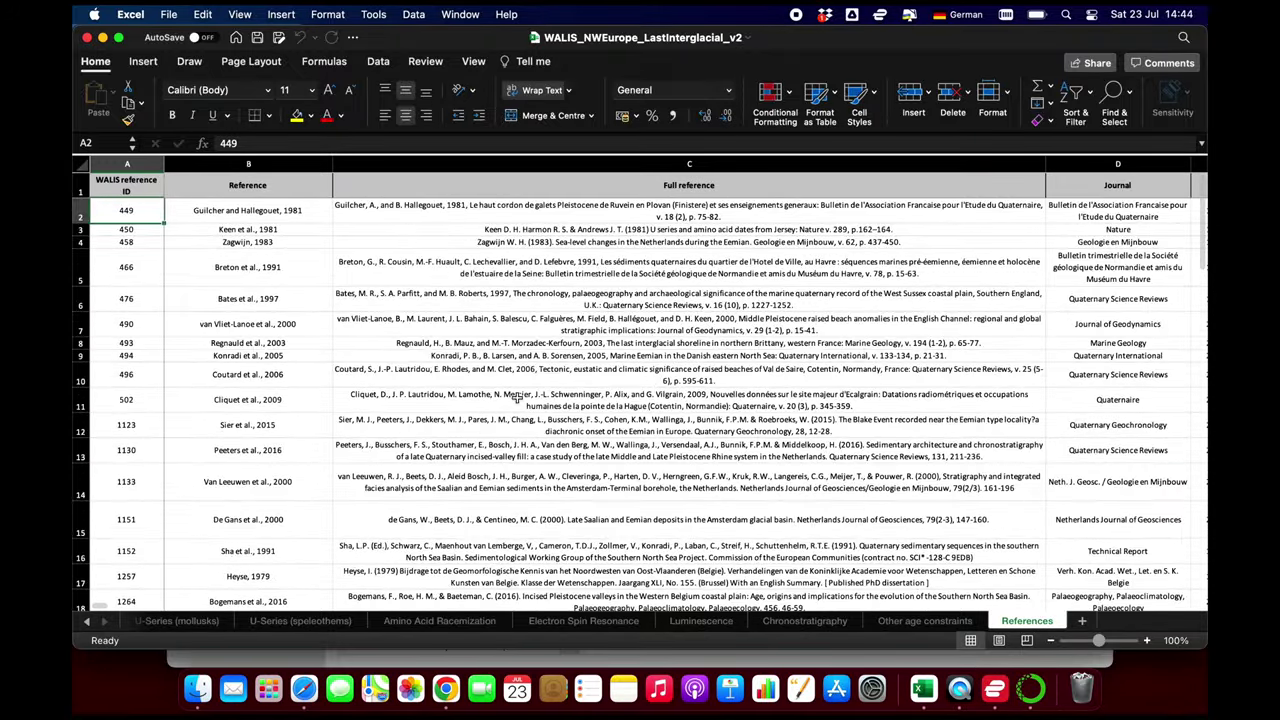
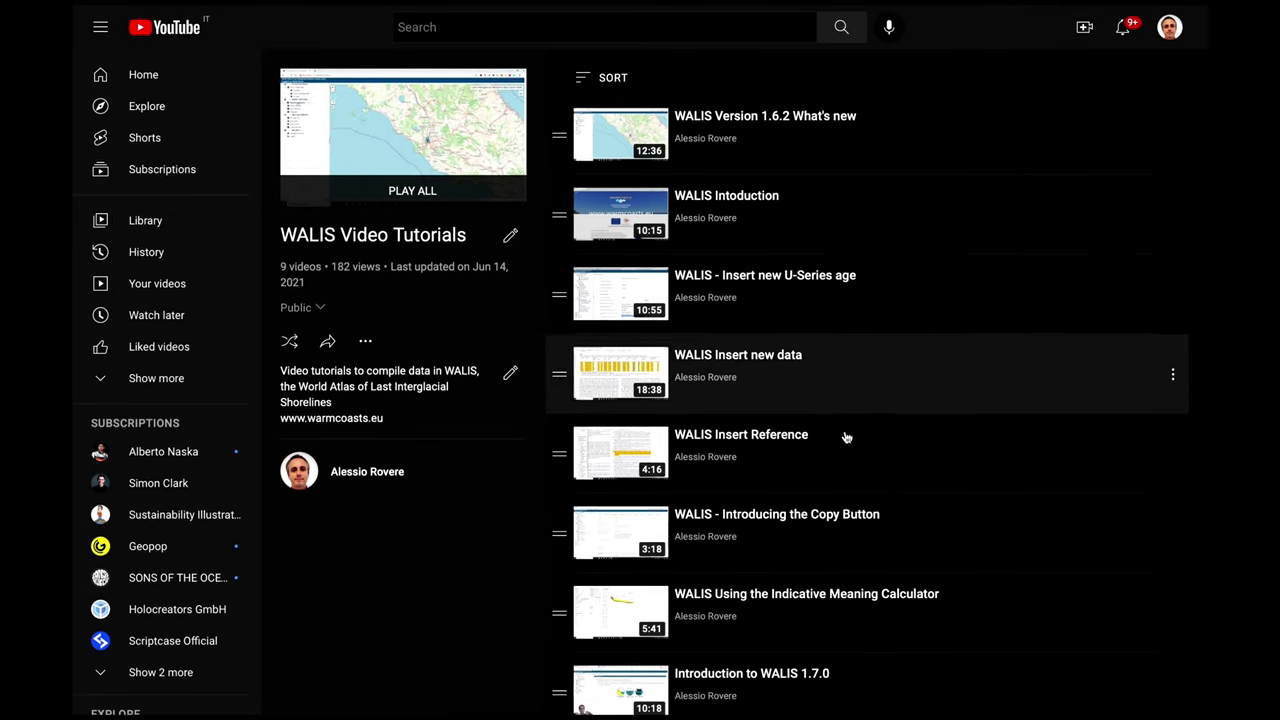
# Step: Go from the YouTube playlist back to the WALIS database tab with the bug report form
pyautogui.scroll(-1, 862, 548)
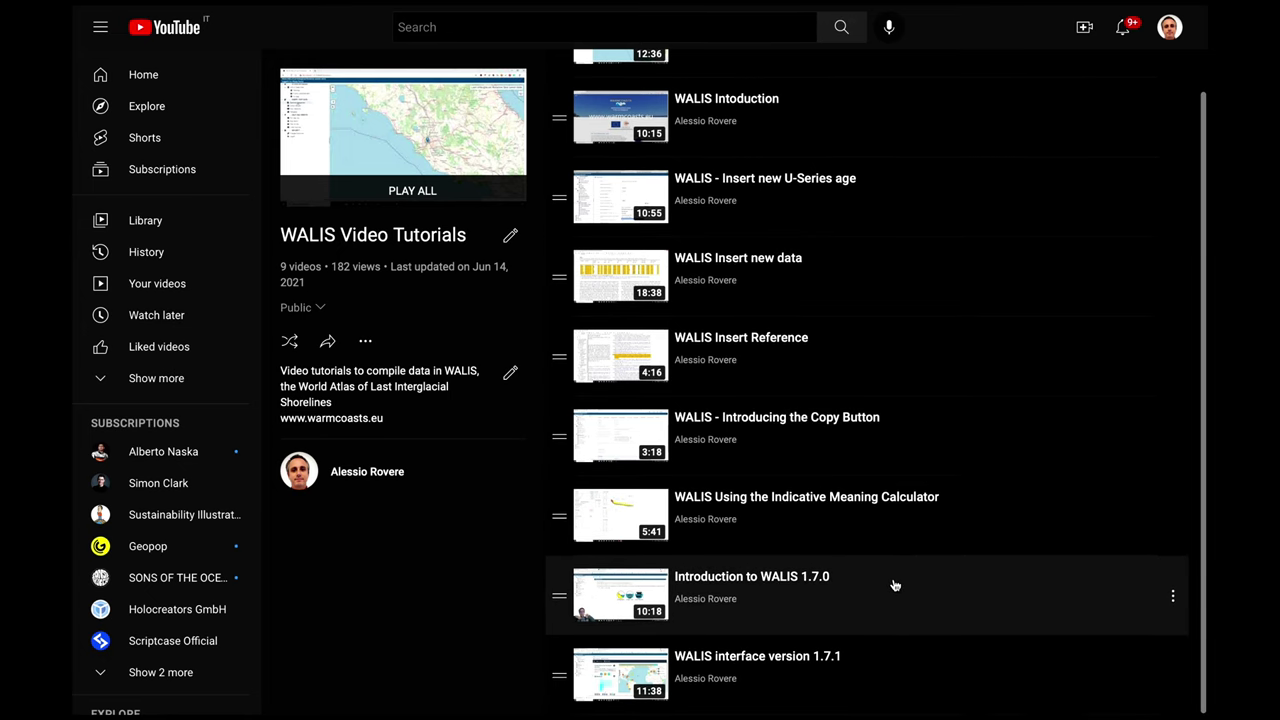
pyautogui.moveTo(486, 12)
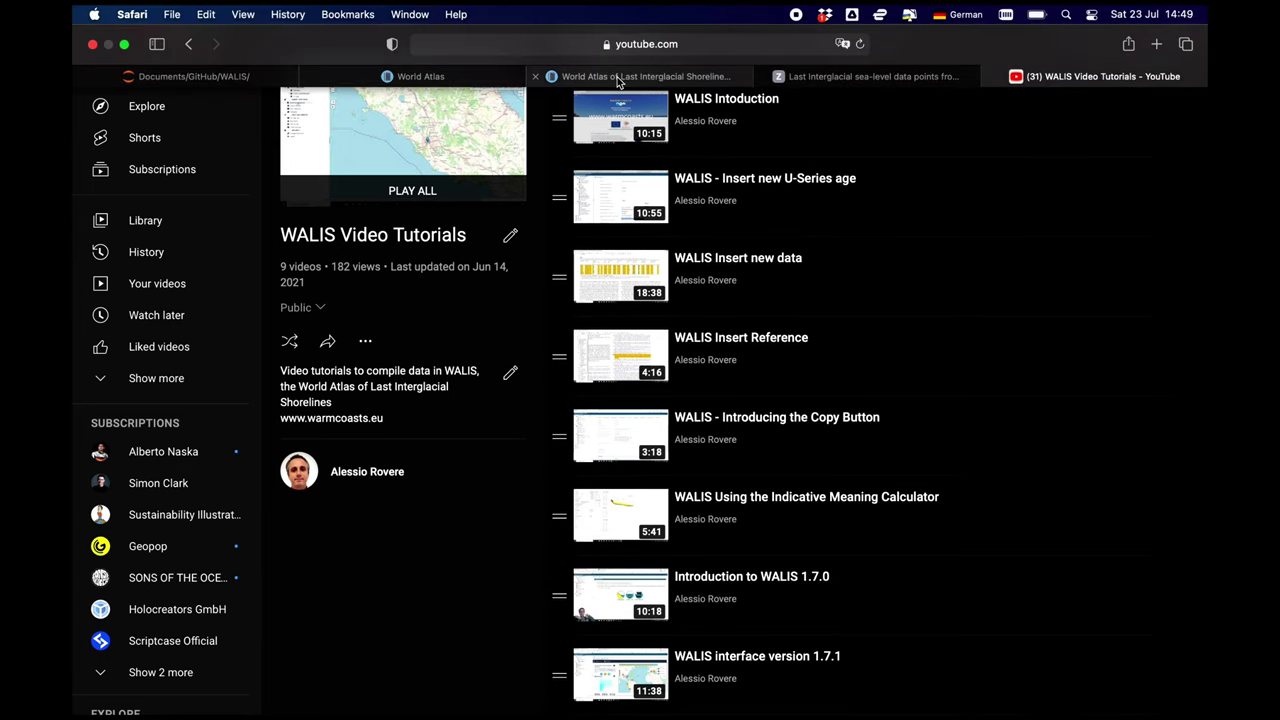
pyautogui.click(619, 77)
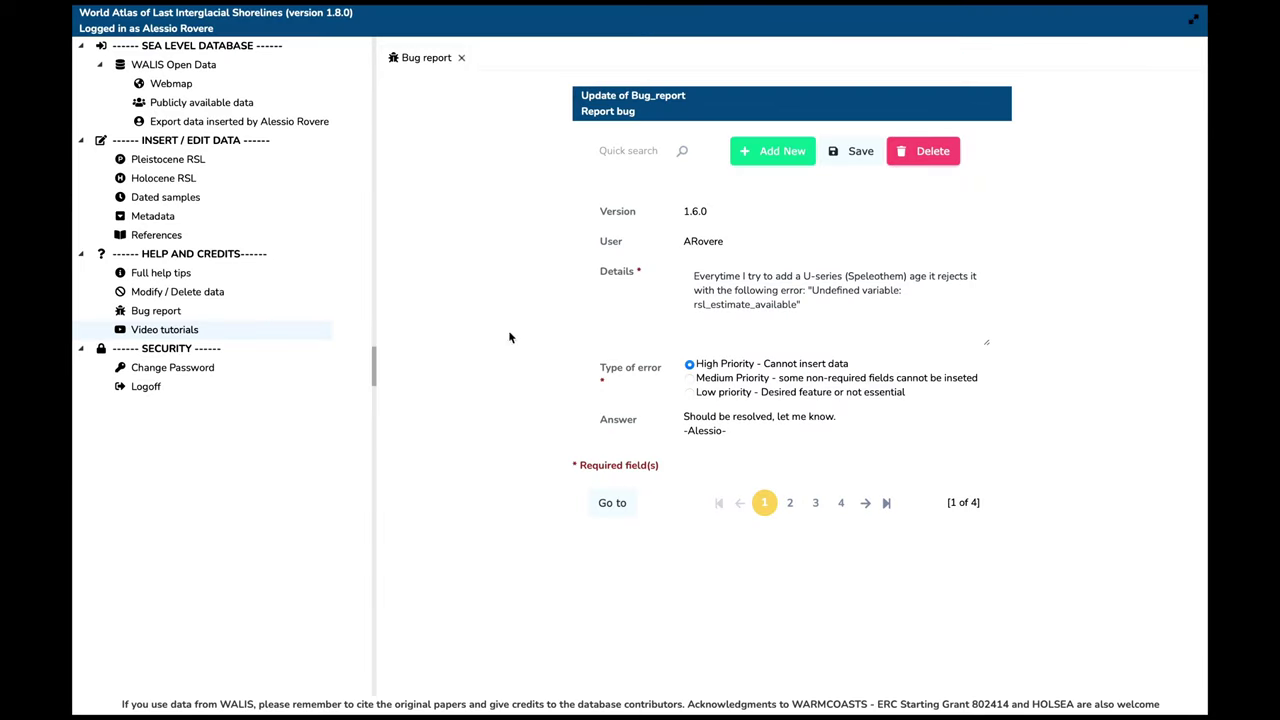
# Step: Close the bug report, view RSL datapoint 4184 in northern Canada, then pan to North America and Europe
pyautogui.click(462, 58)
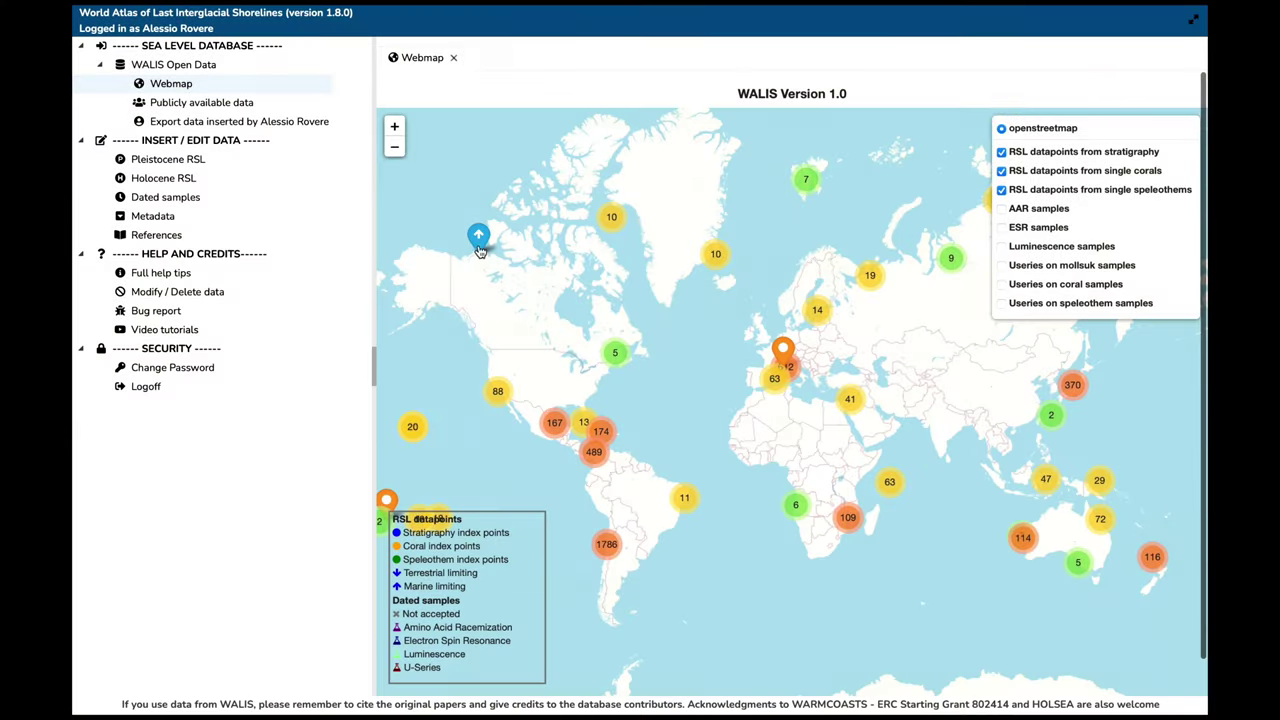
pyautogui.click(480, 243)
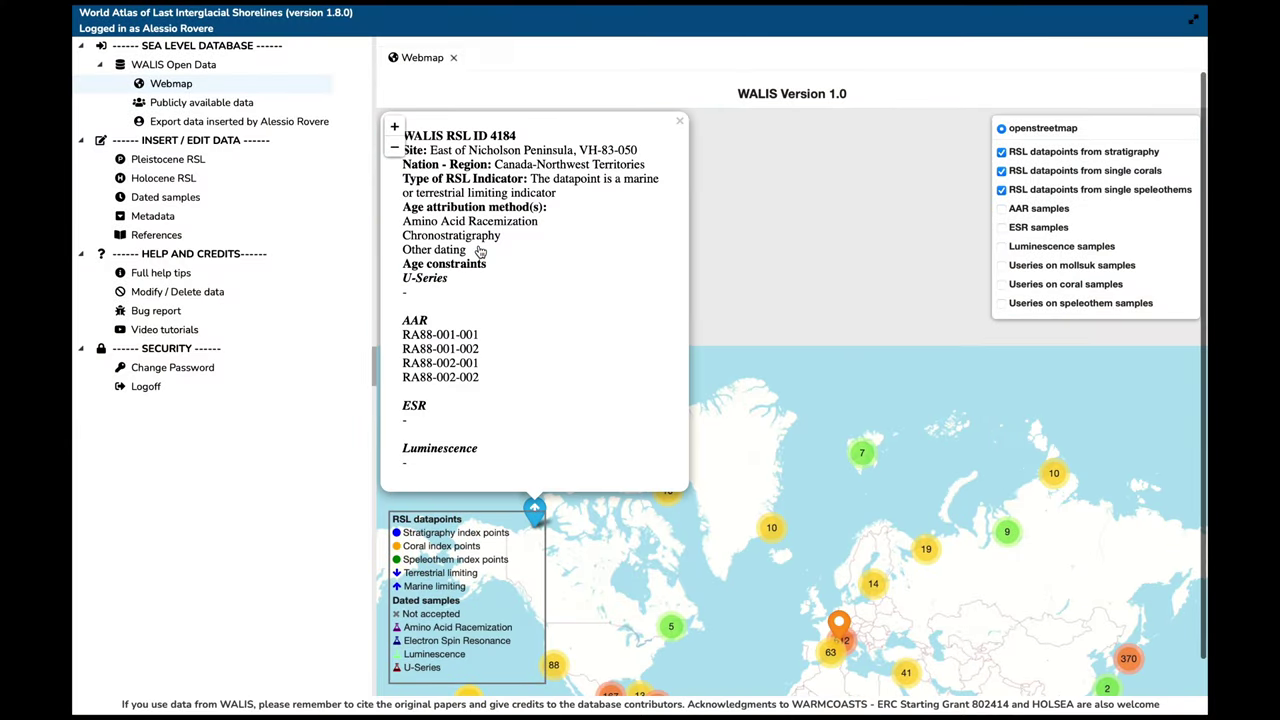
pyautogui.click(680, 125)
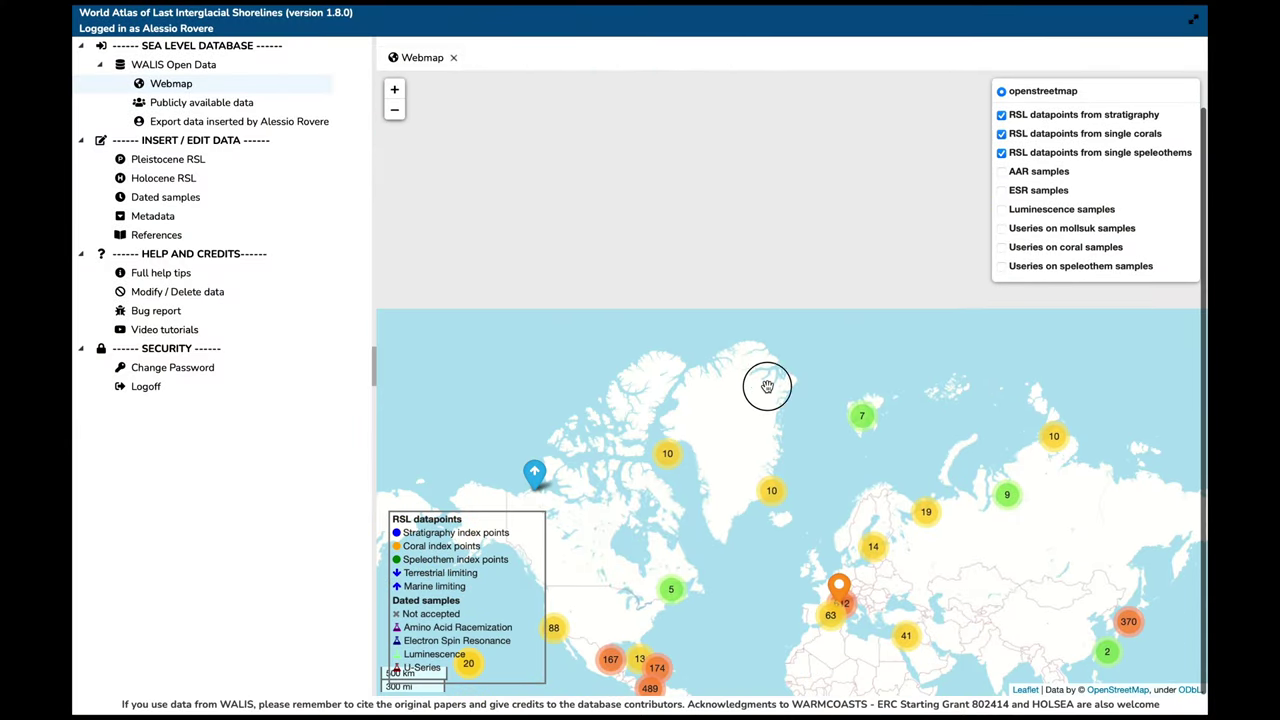
pyautogui.moveTo(763, 386); pyautogui.dragTo(809, 189)
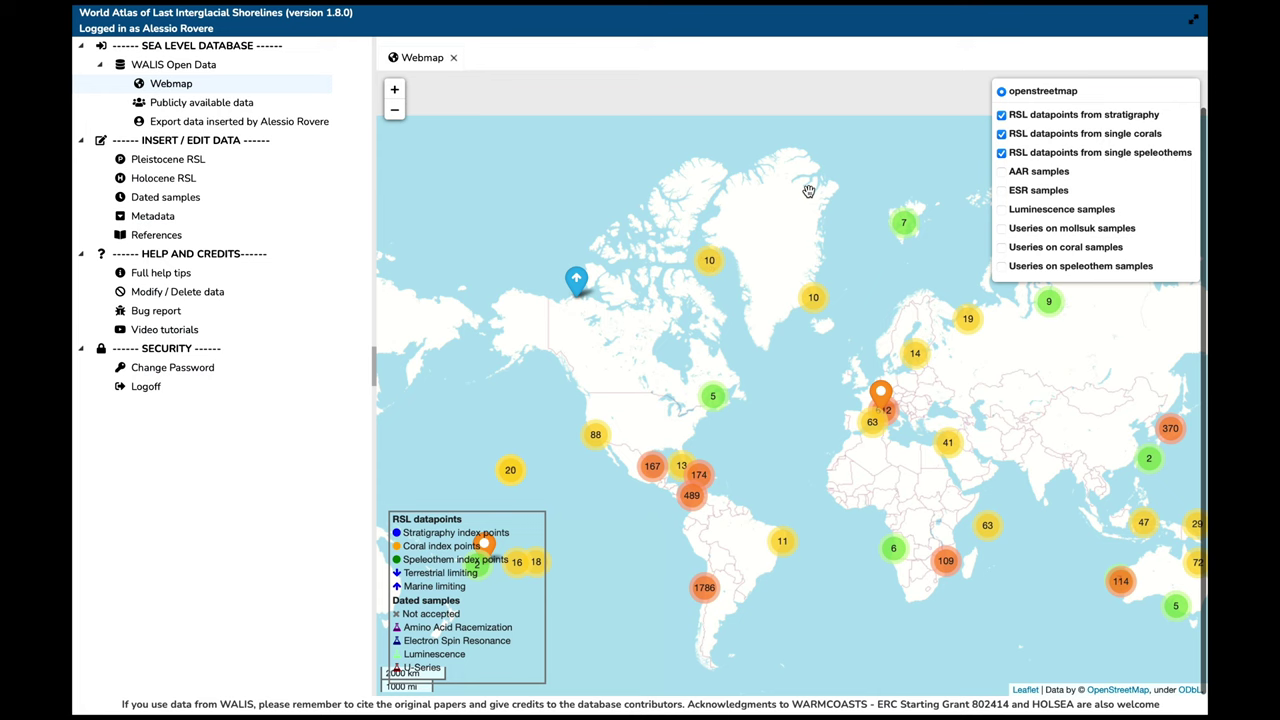
# Step: Go from the WALIS homepage tab to the WALIS project page via ACCESS WALIS
pyautogui.moveTo(567, 12)
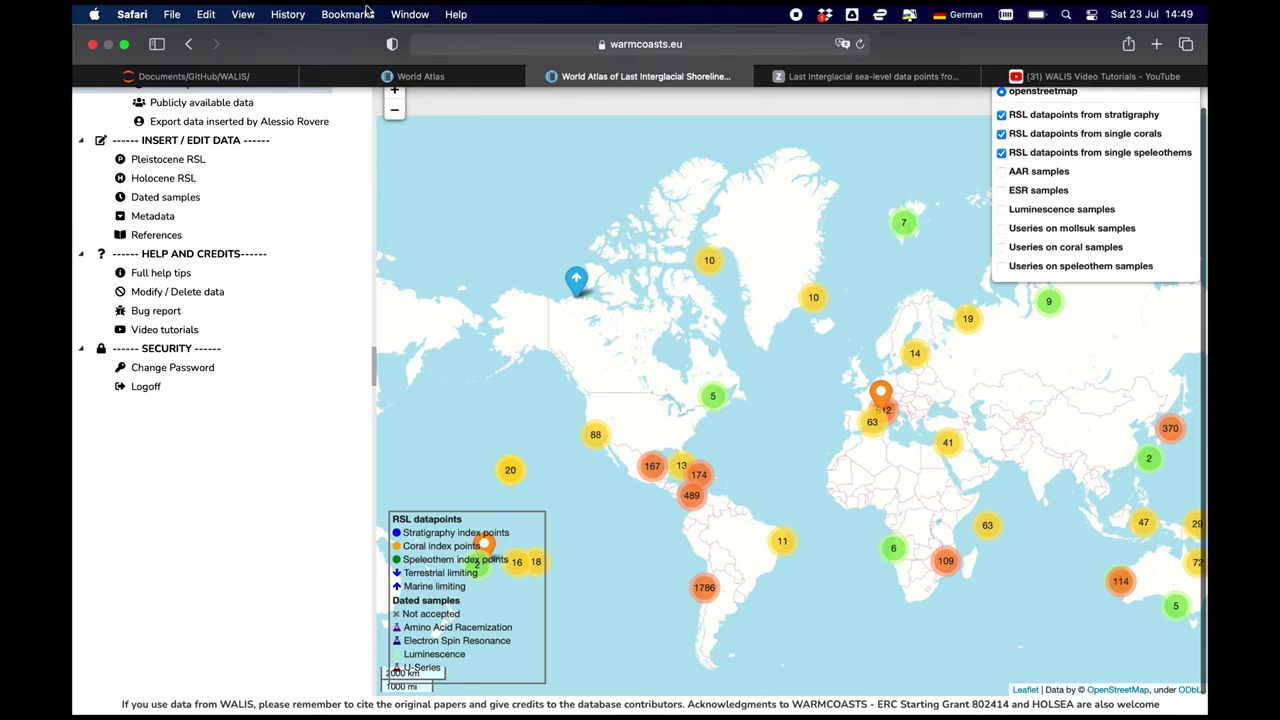
pyautogui.click(440, 78)
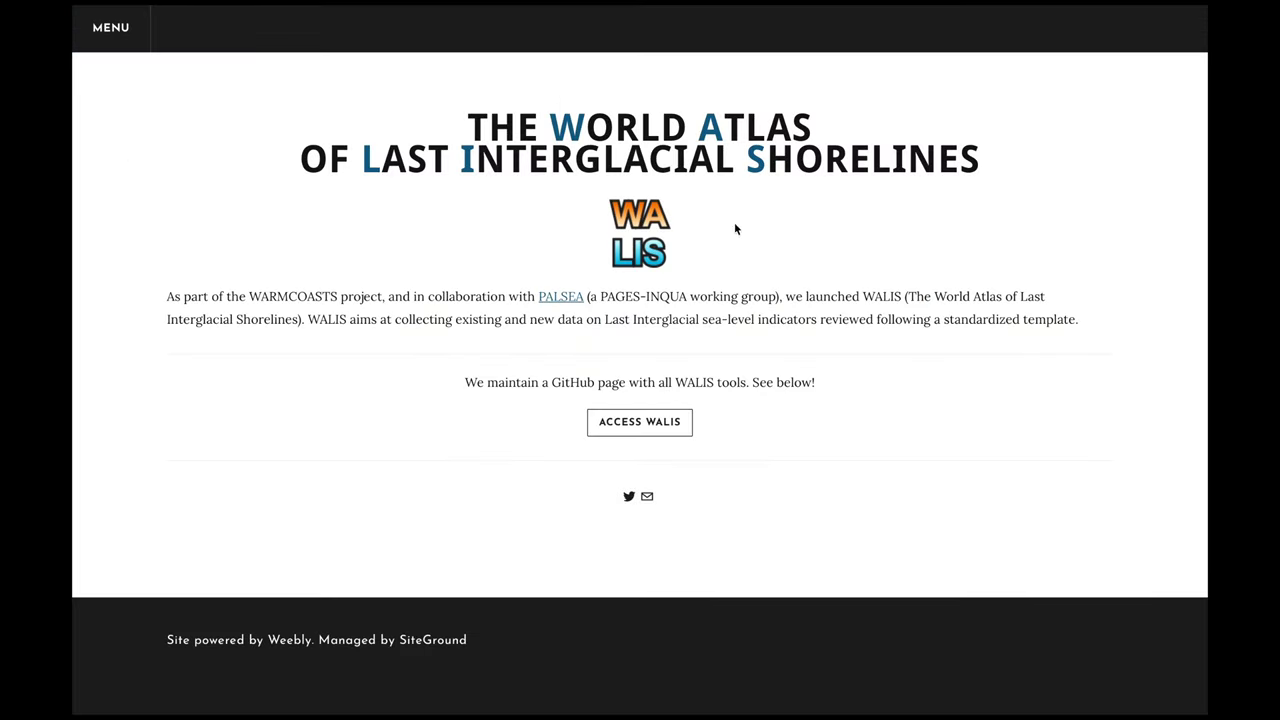
pyautogui.click(632, 423)
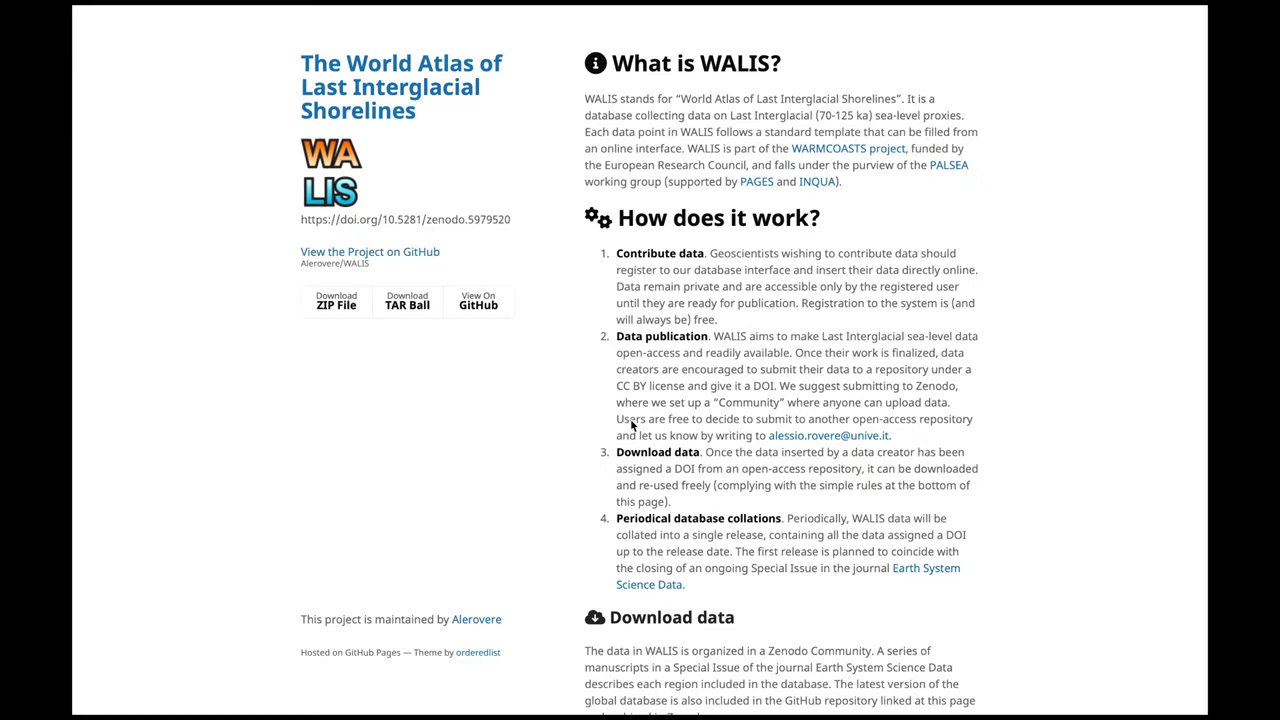
# Step: Find and highlight the 'Visualize and query WALIS data' section heading
pyautogui.scroll(-5, 947, 340)
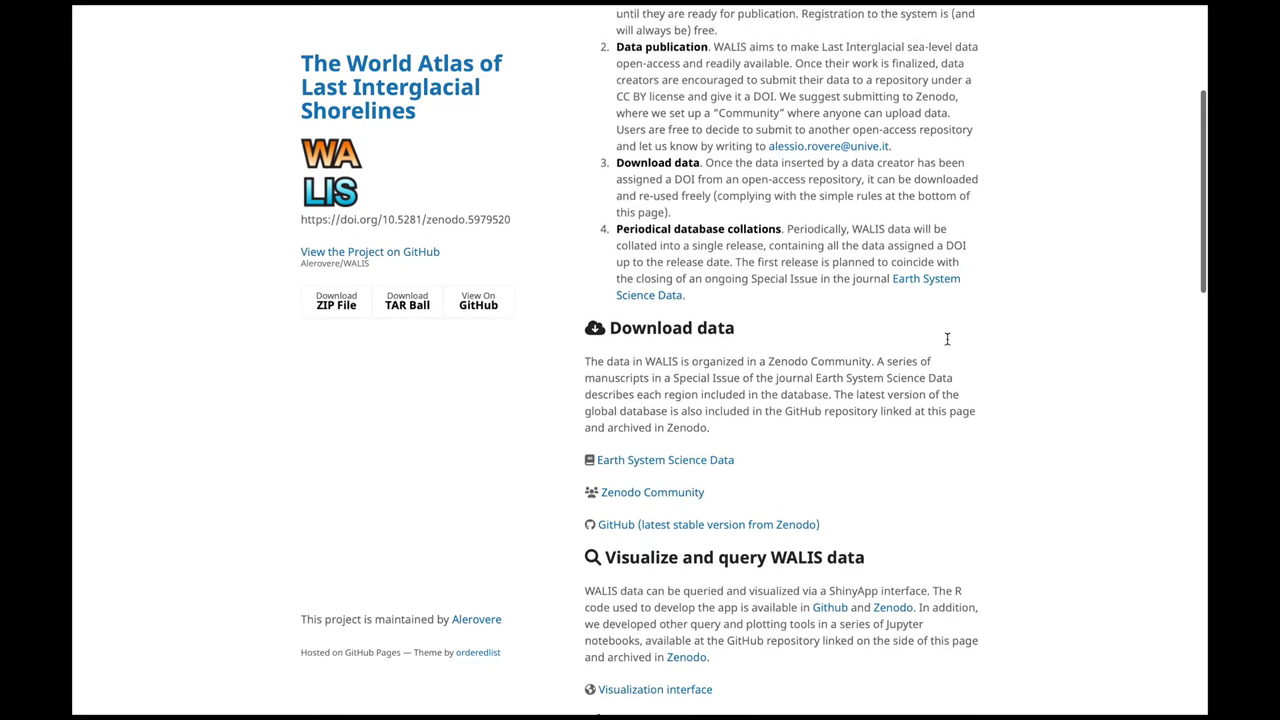
pyautogui.tripleClick(633, 316)
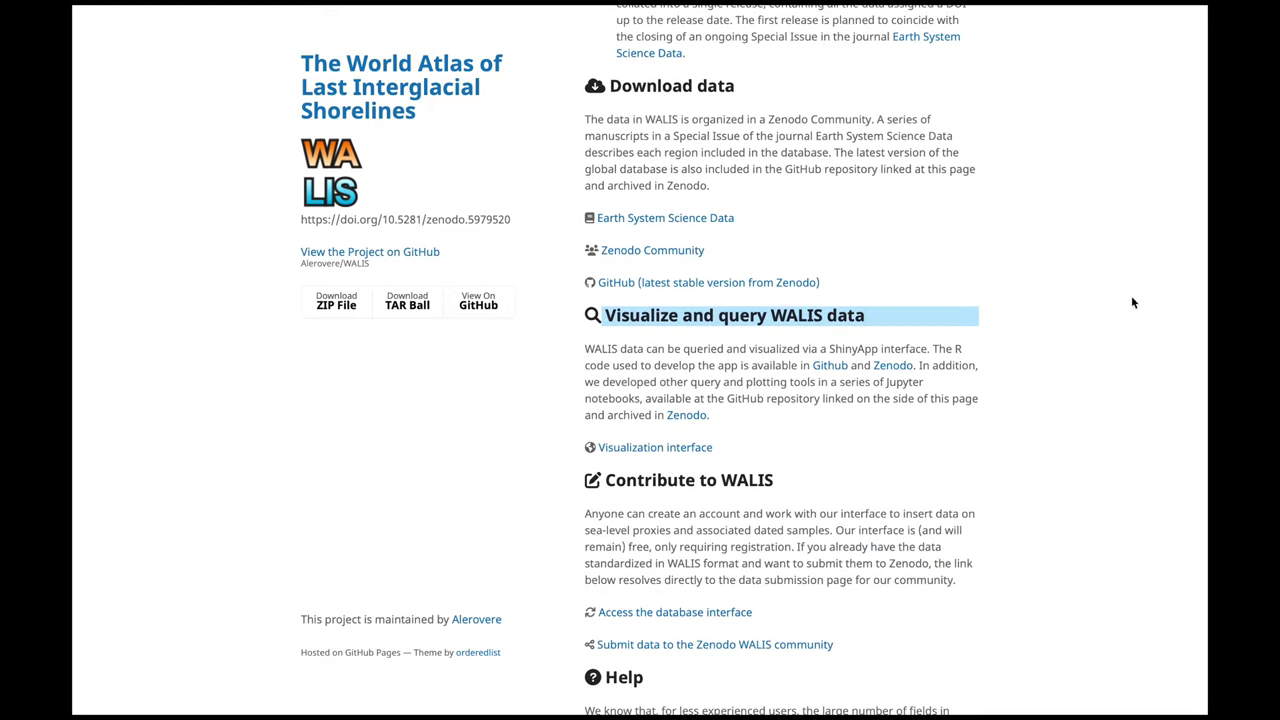
pyautogui.scroll(-1, 1113, 295)
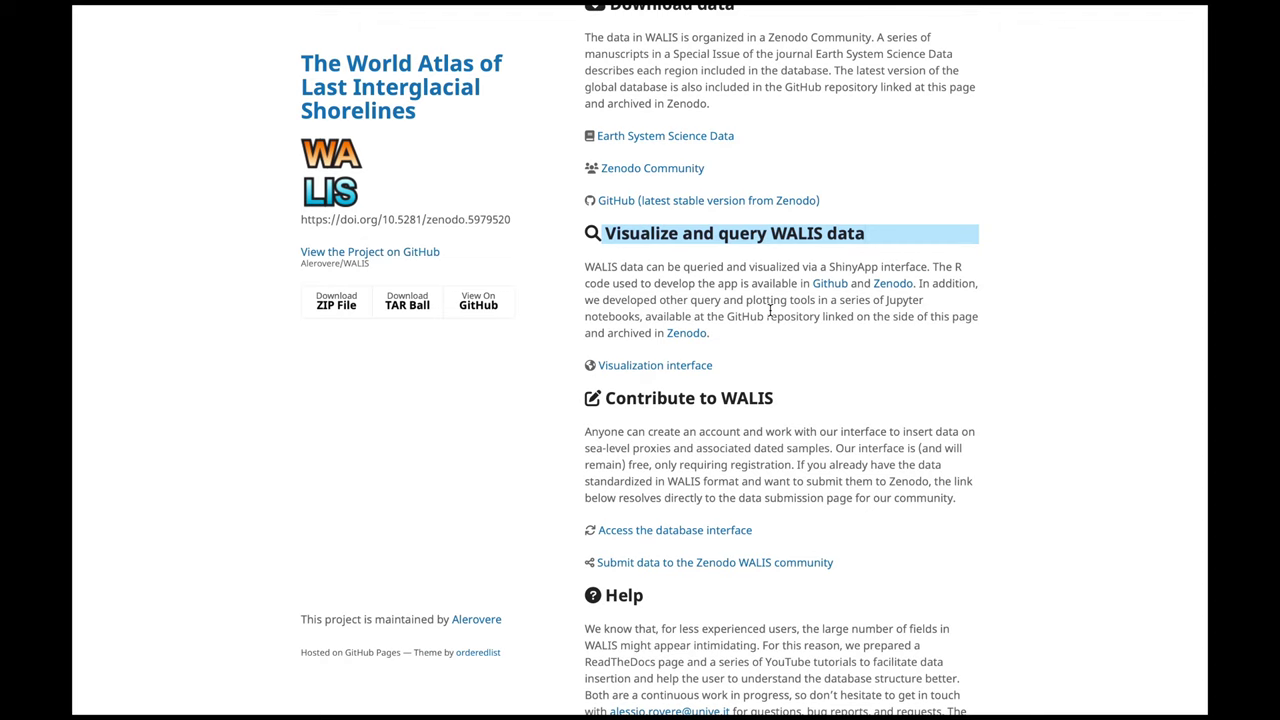
pyautogui.click(744, 302)
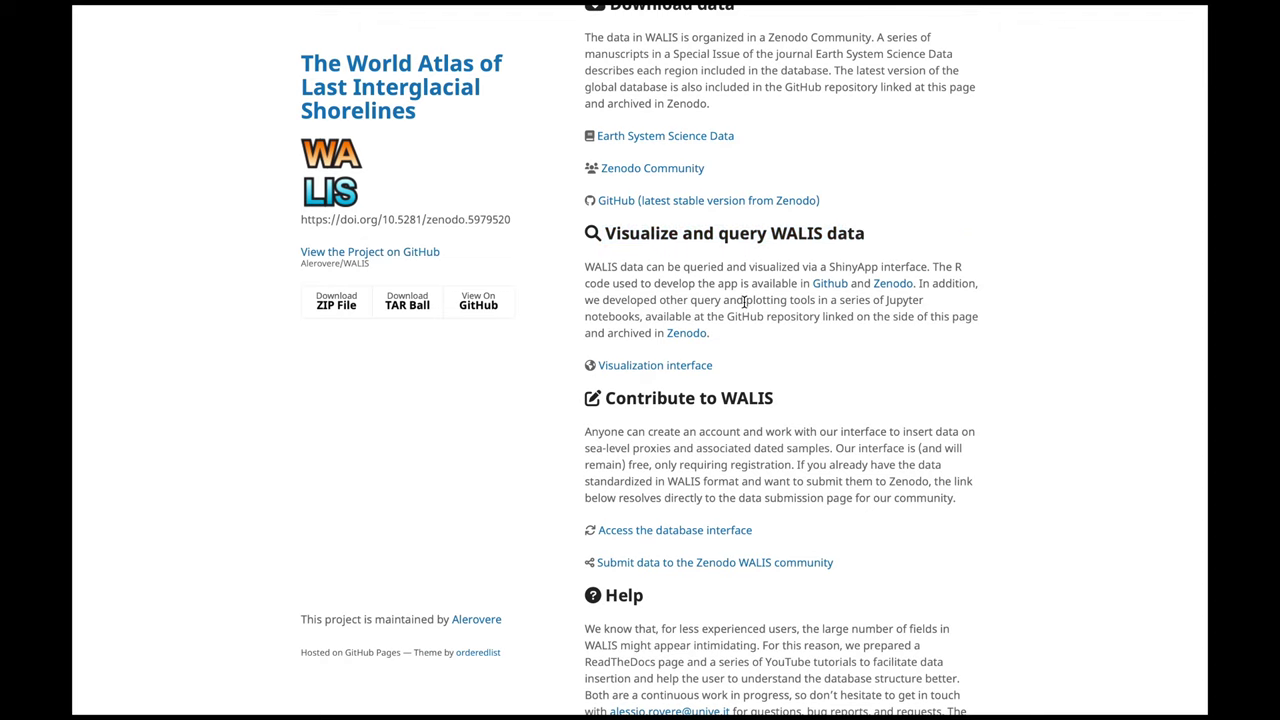
# Step: Launch WALIS Explorer, zoom onto Mallorca via the 669 and Balearic clusters, and hide limiting points
pyautogui.click(661, 366)
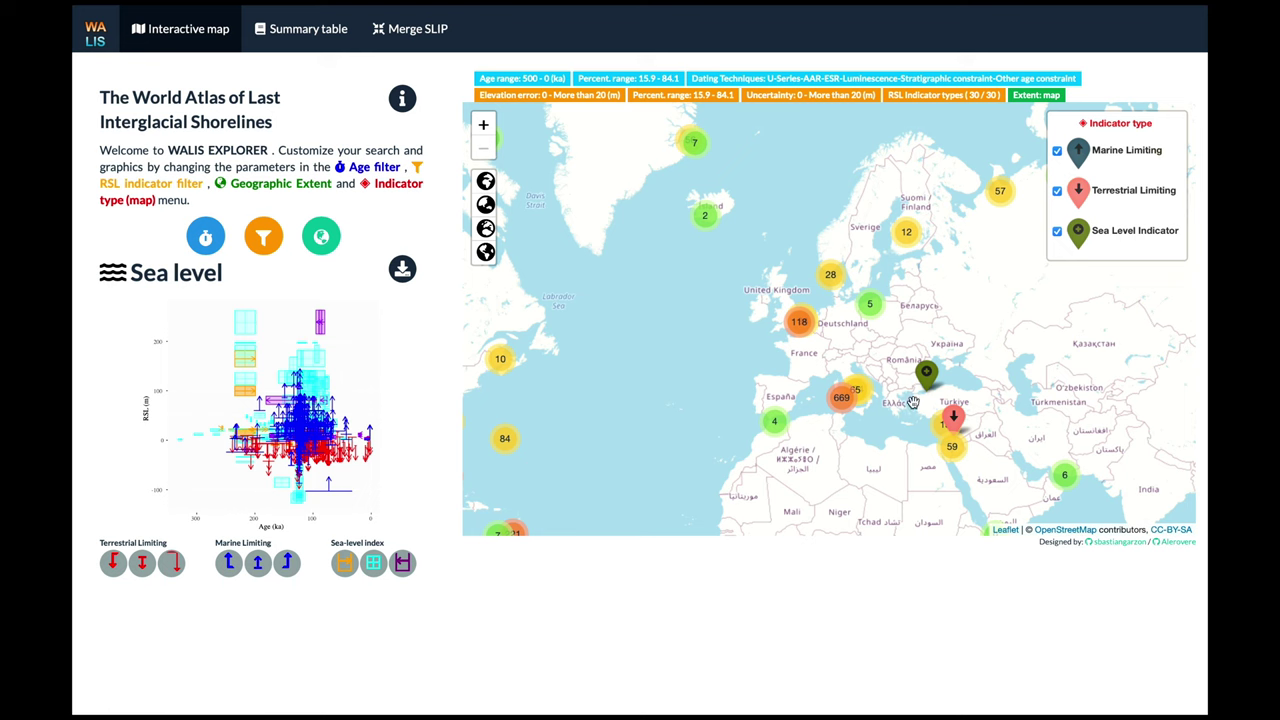
pyautogui.click(830, 403)
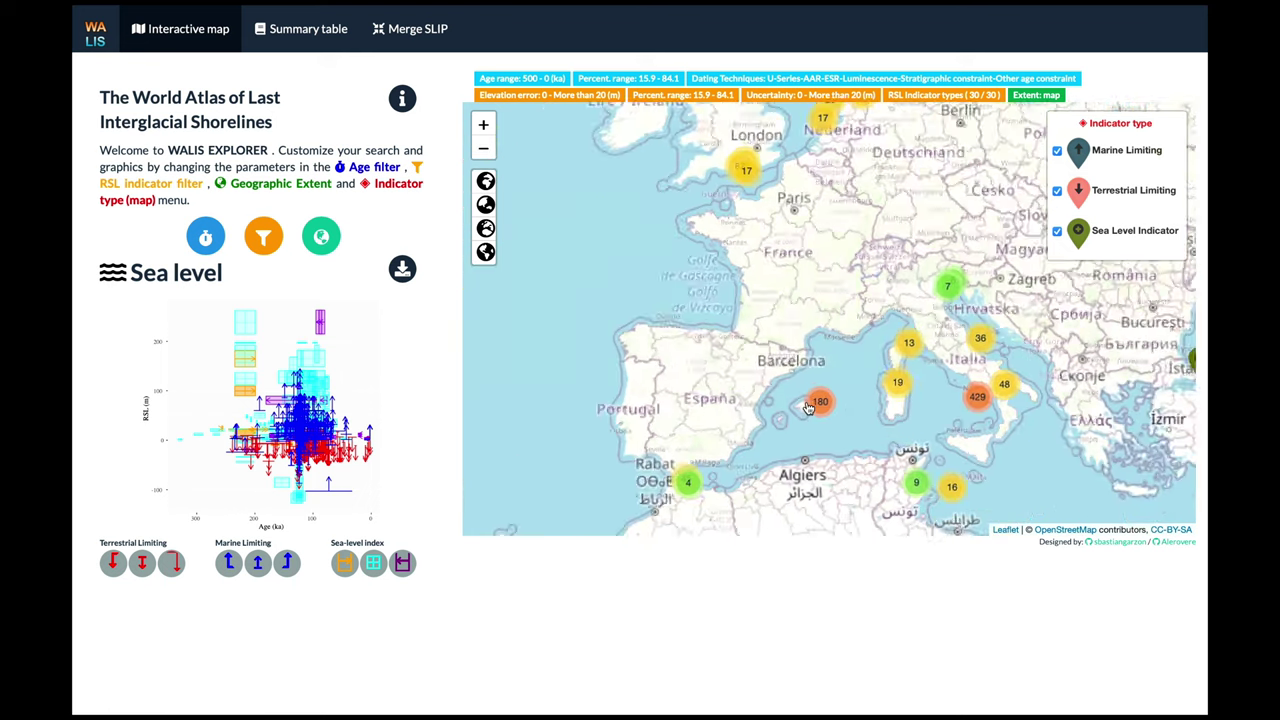
pyautogui.click(810, 408)
pyautogui.click(766, 425)
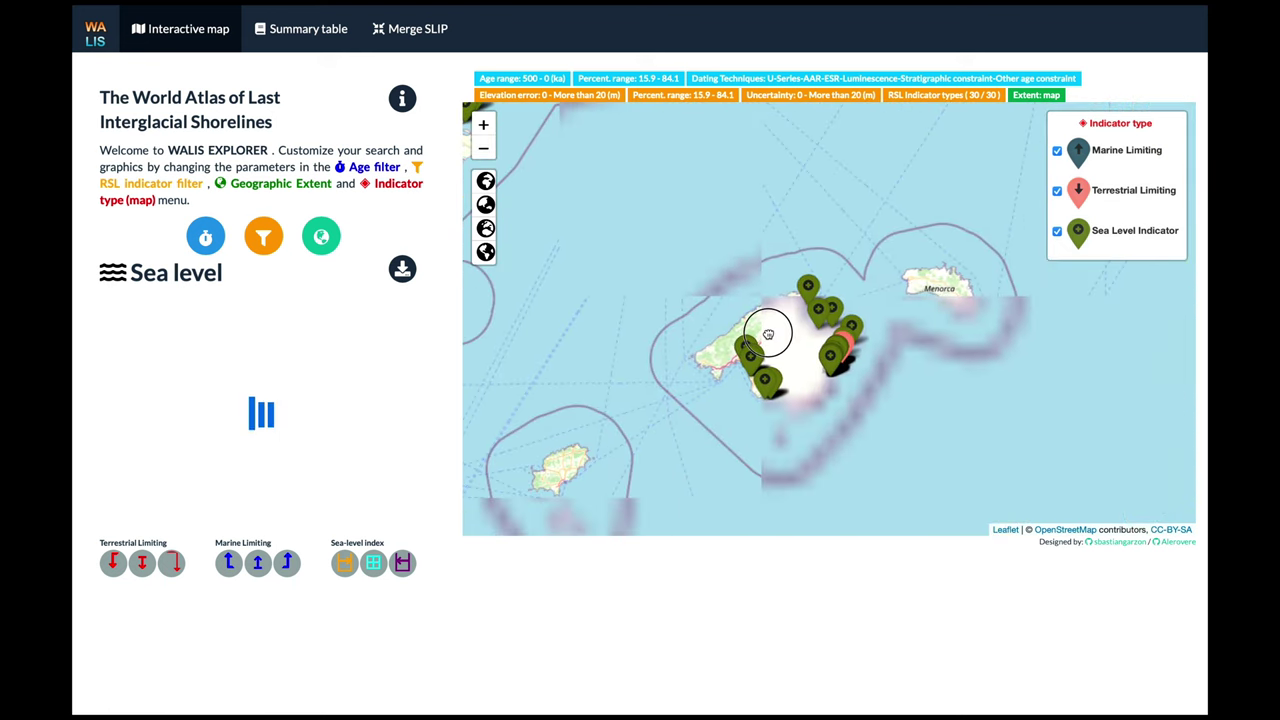
pyautogui.scroll(2, 782, 350)
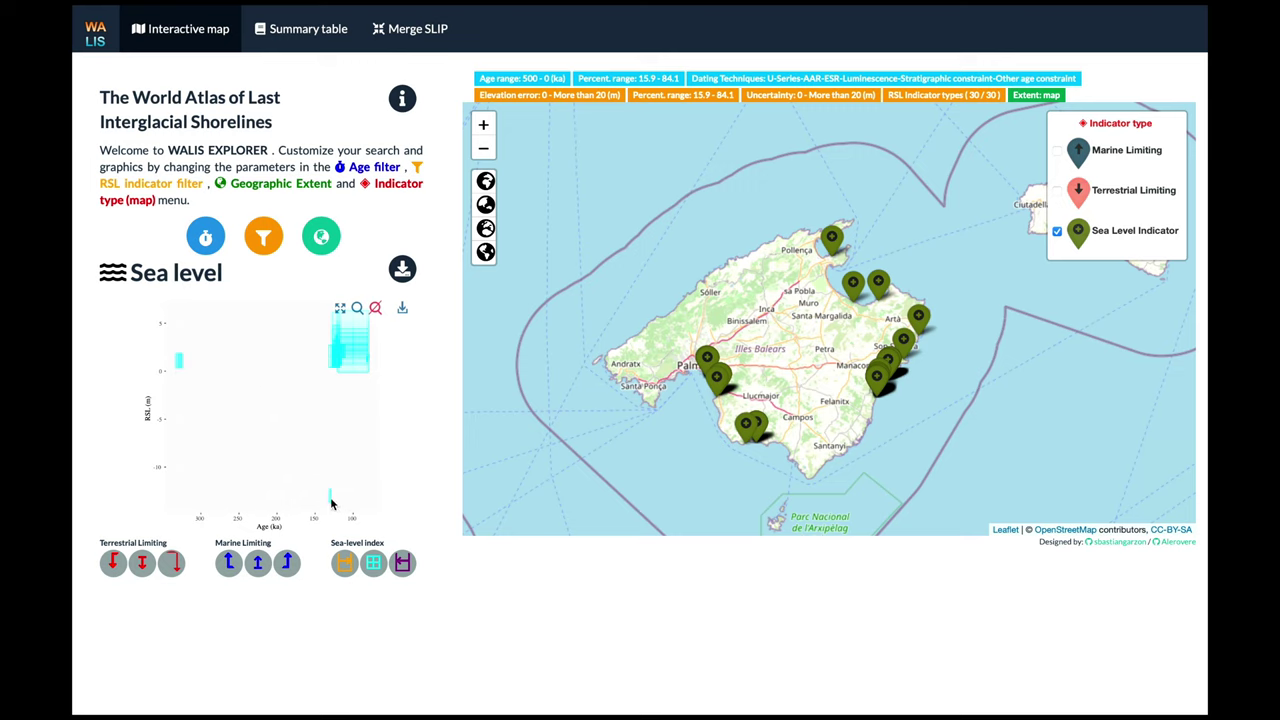
pyautogui.moveTo(179, 369)
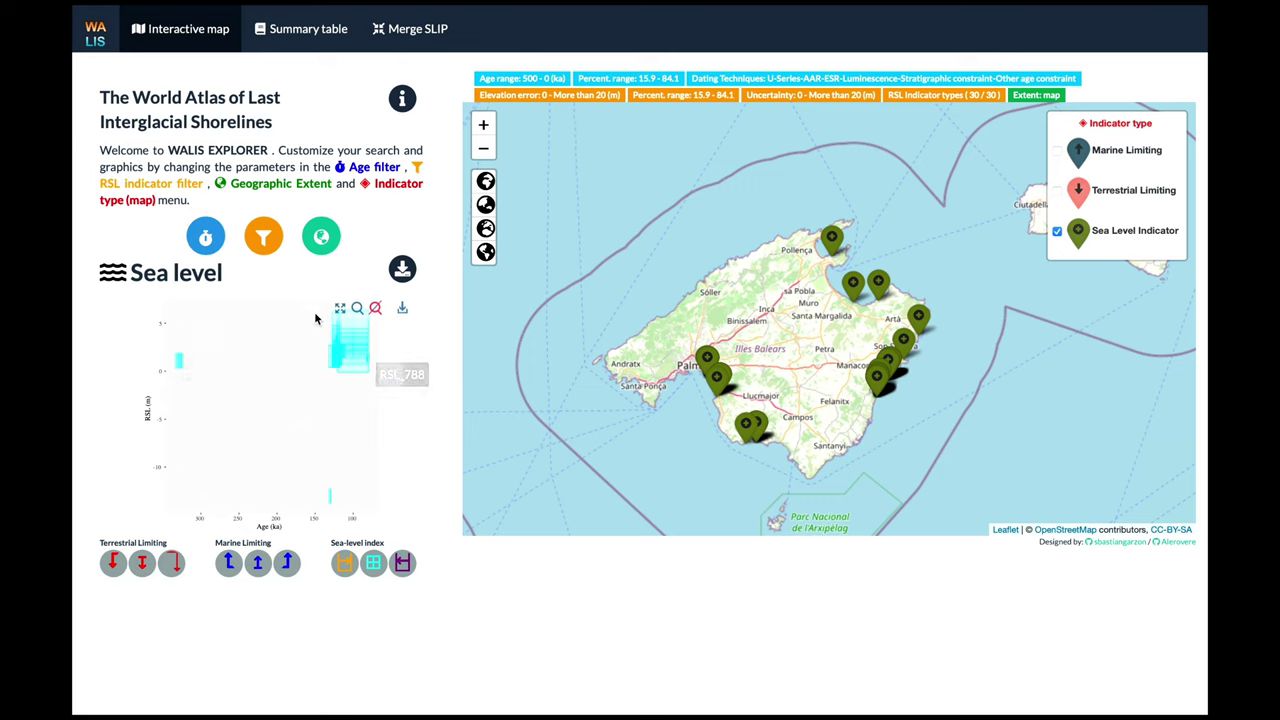
pyautogui.moveTo(324, 366)
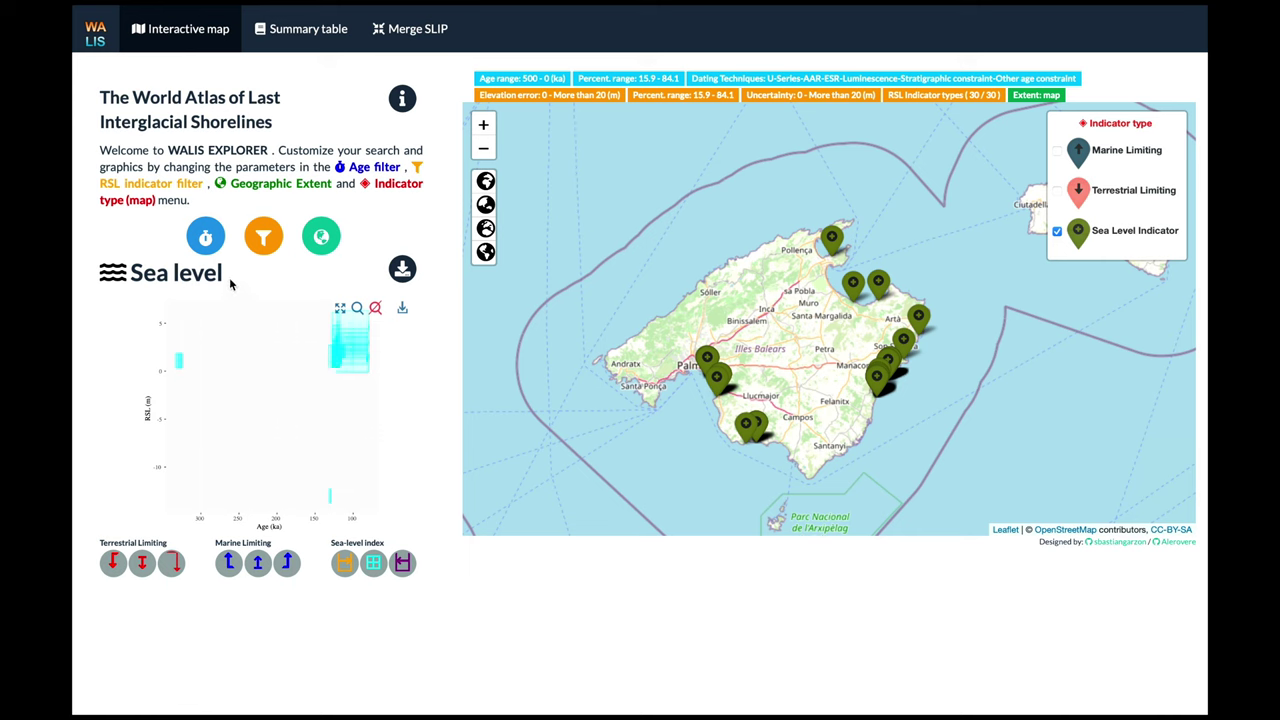
# Step: Set the Age Range filter to 200–0 ka and apply it
pyautogui.click(205, 247)
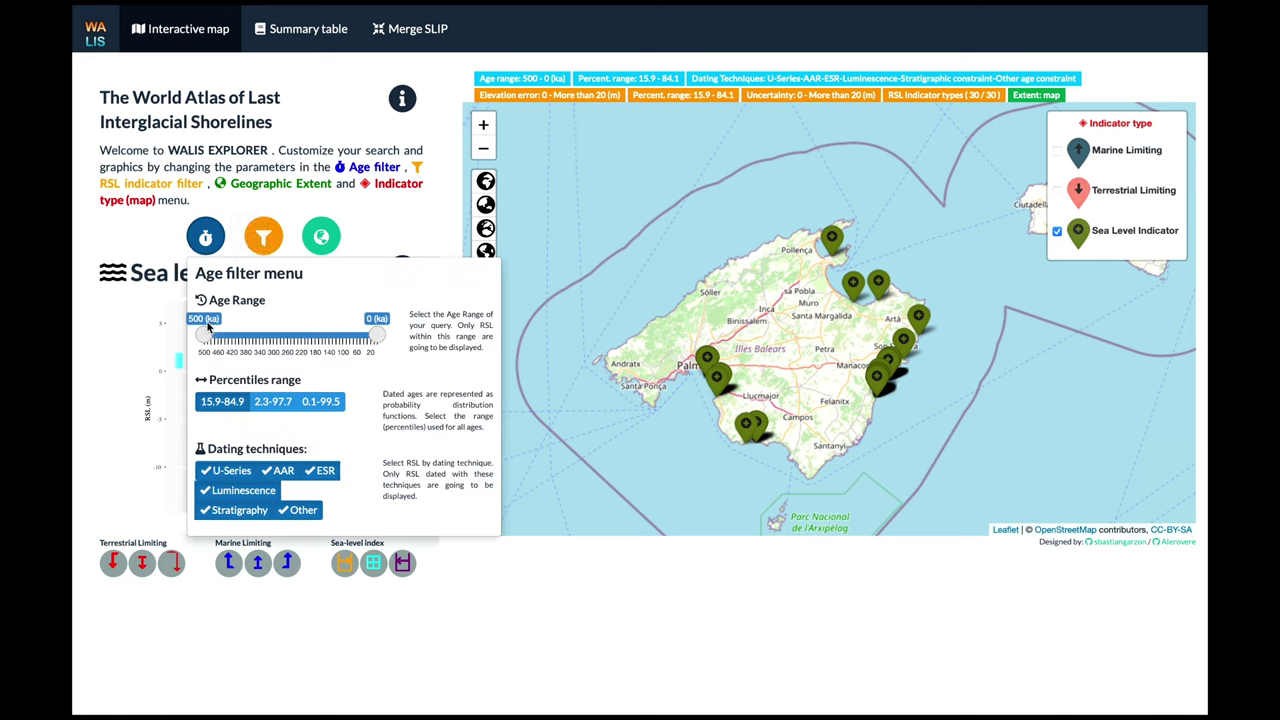
pyautogui.moveTo(205, 337); pyautogui.dragTo(303, 338)
pyautogui.click(378, 248)
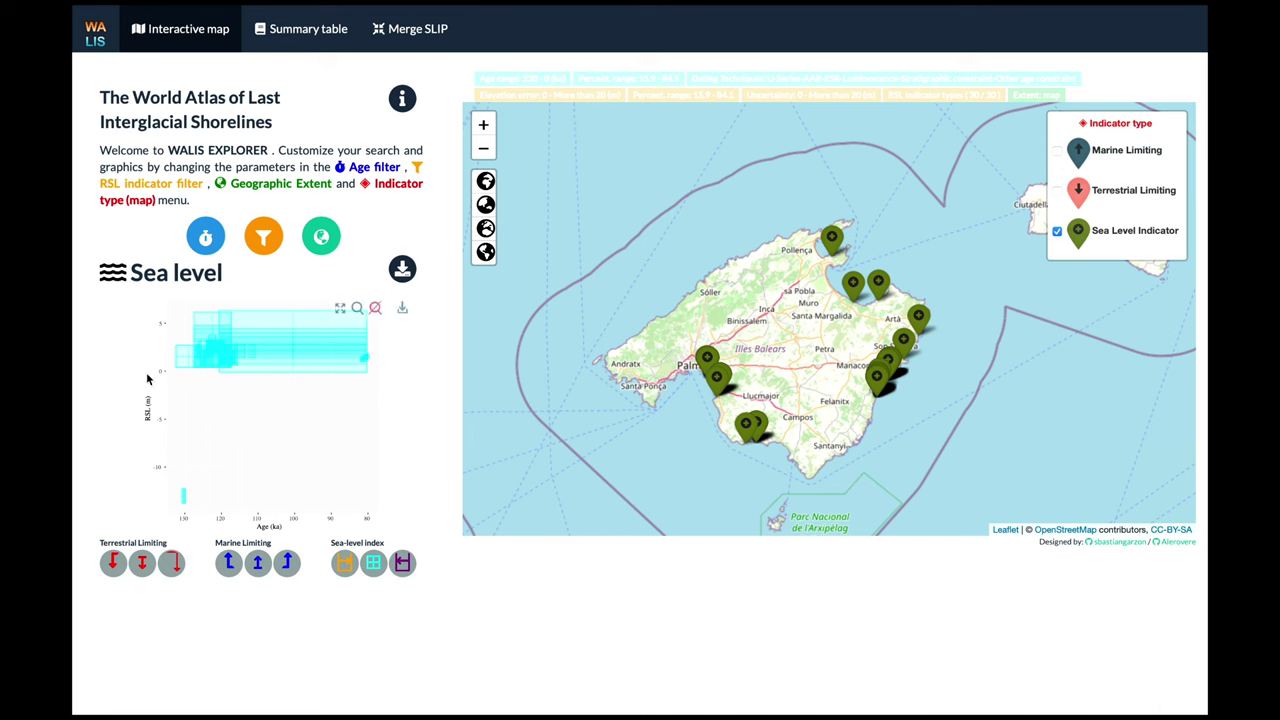
pyautogui.moveTo(229, 316)
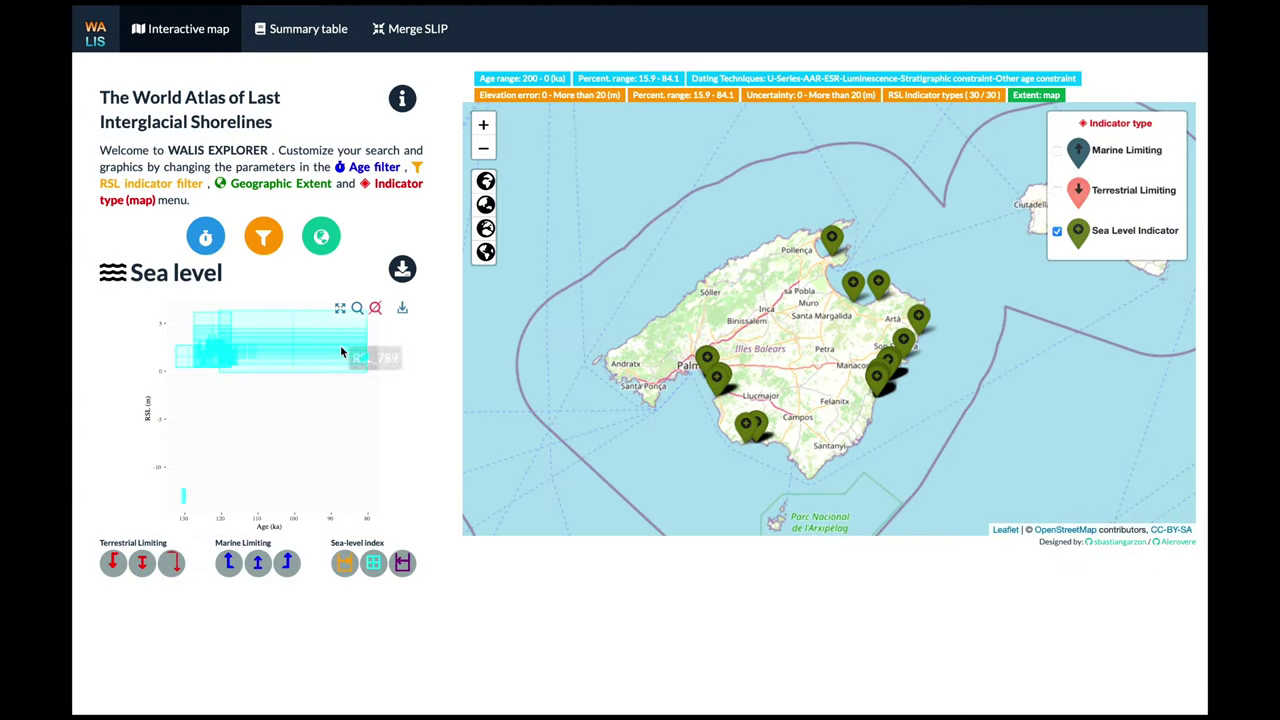
# Step: Show the Summary table tab and scroll through the filtered Mallorca indicator rows
pyautogui.click(296, 32)
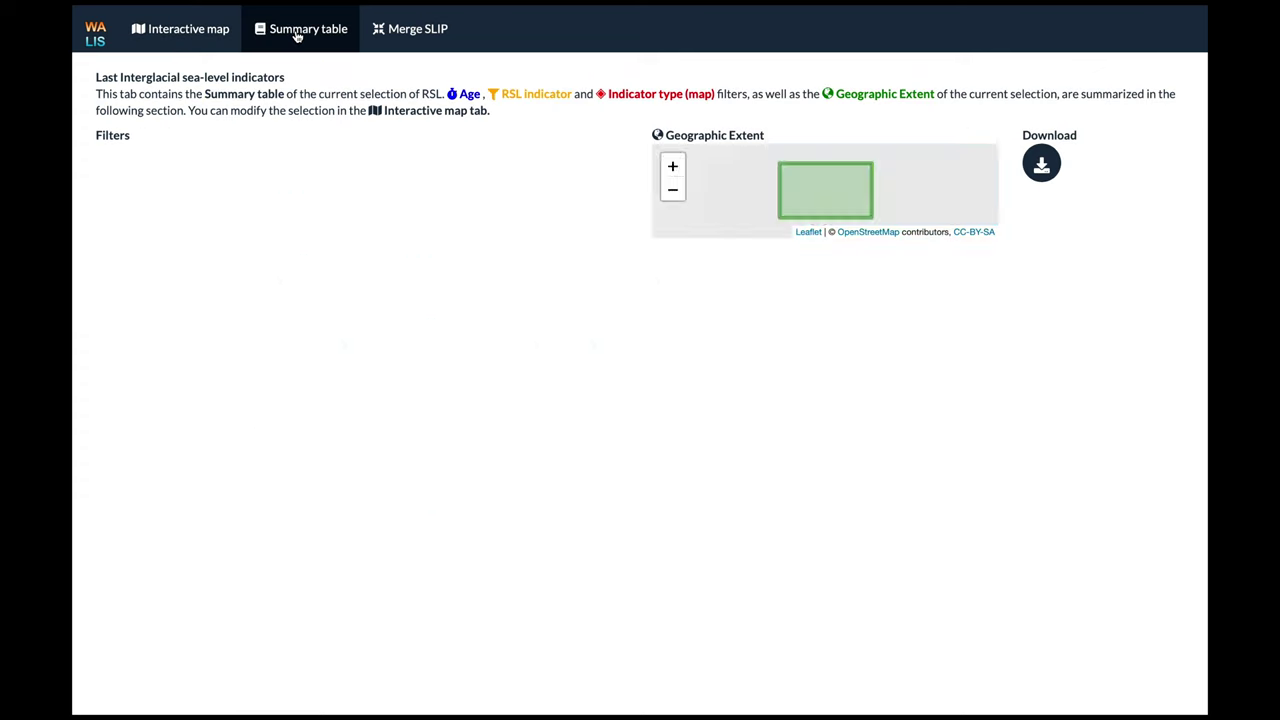
pyautogui.scroll(-5, 637, 516)
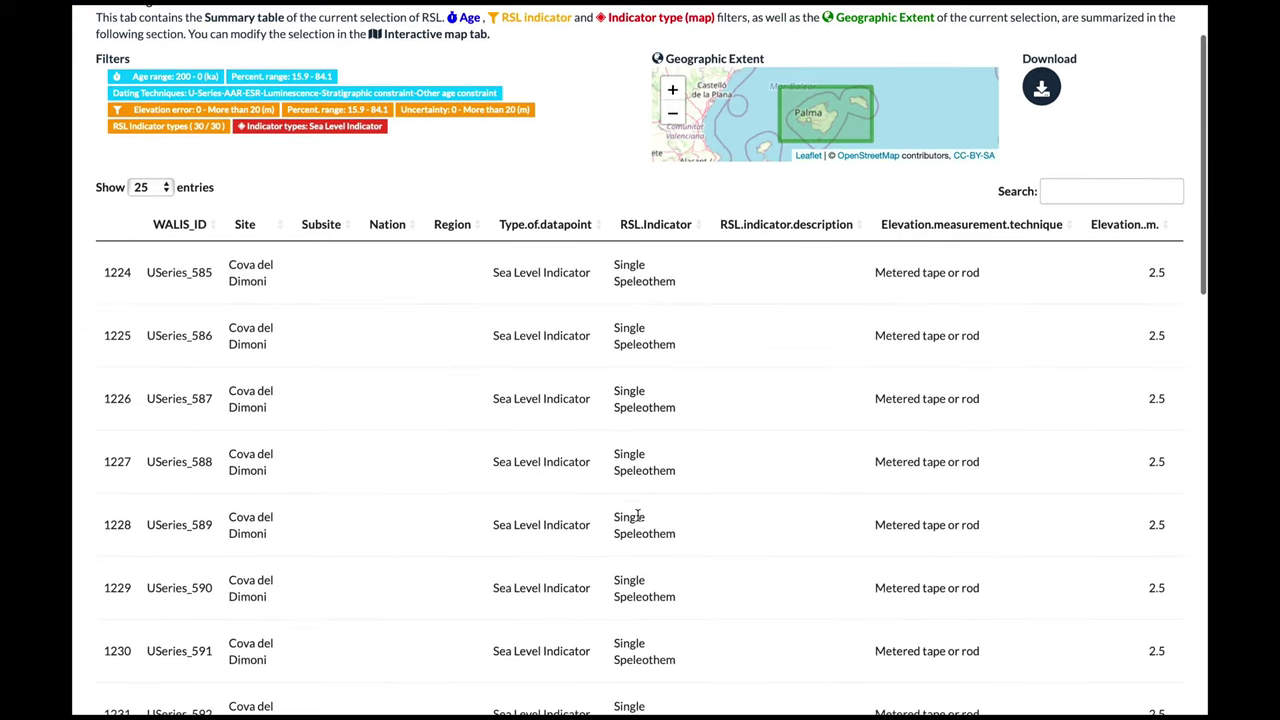
pyautogui.scroll(2, 637, 514)
pyautogui.scroll(-6, 637, 514)
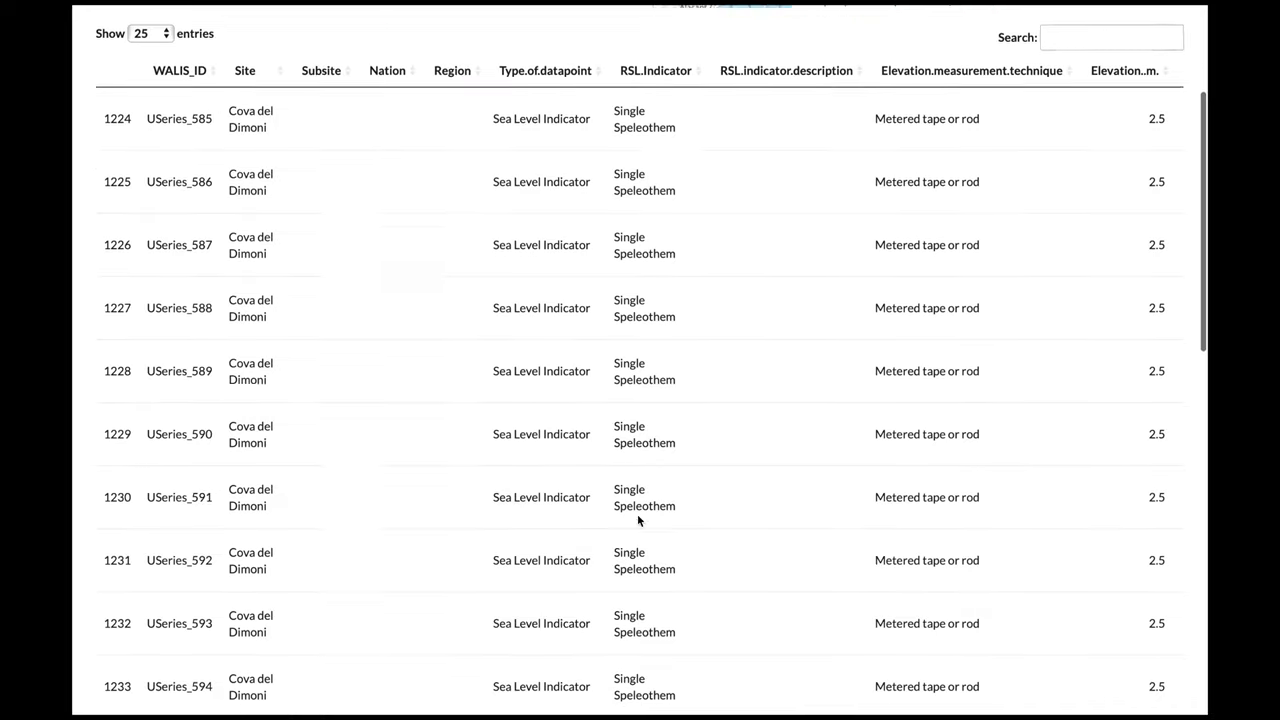
pyautogui.scroll(-2, 637, 514)
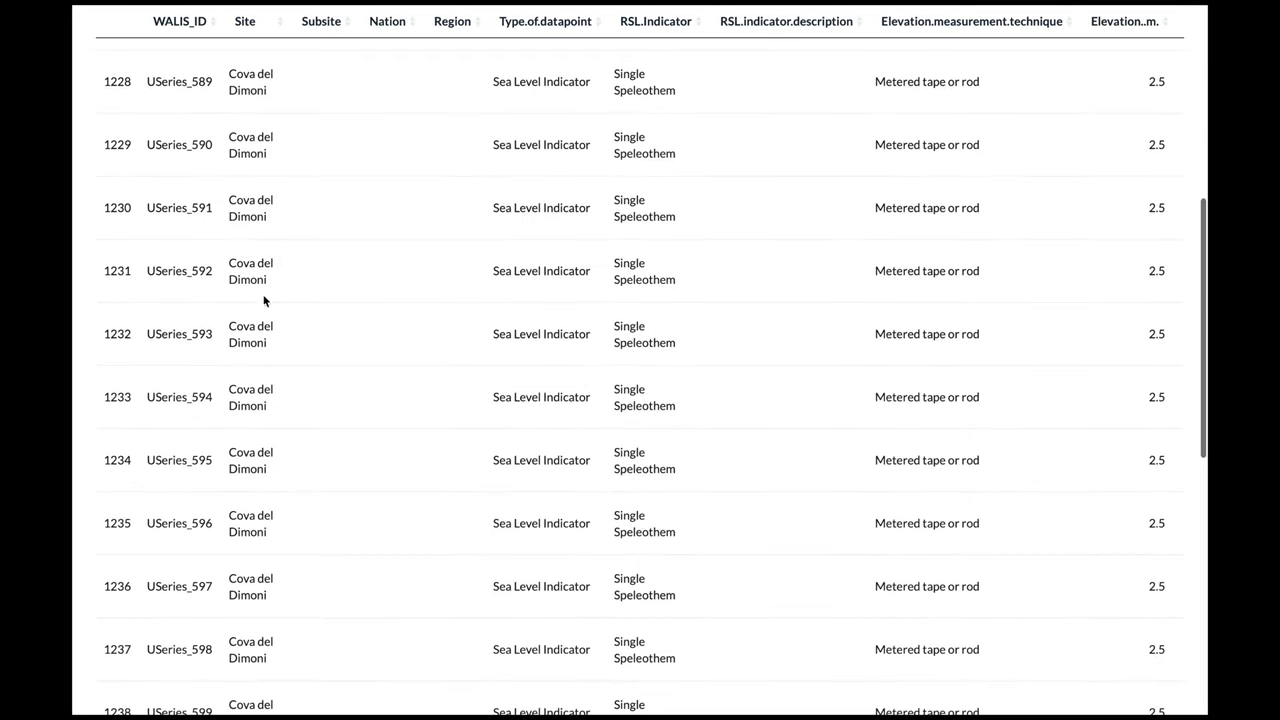
pyautogui.scroll(-5, 343, 391)
pyautogui.scroll(10, 342, 393)
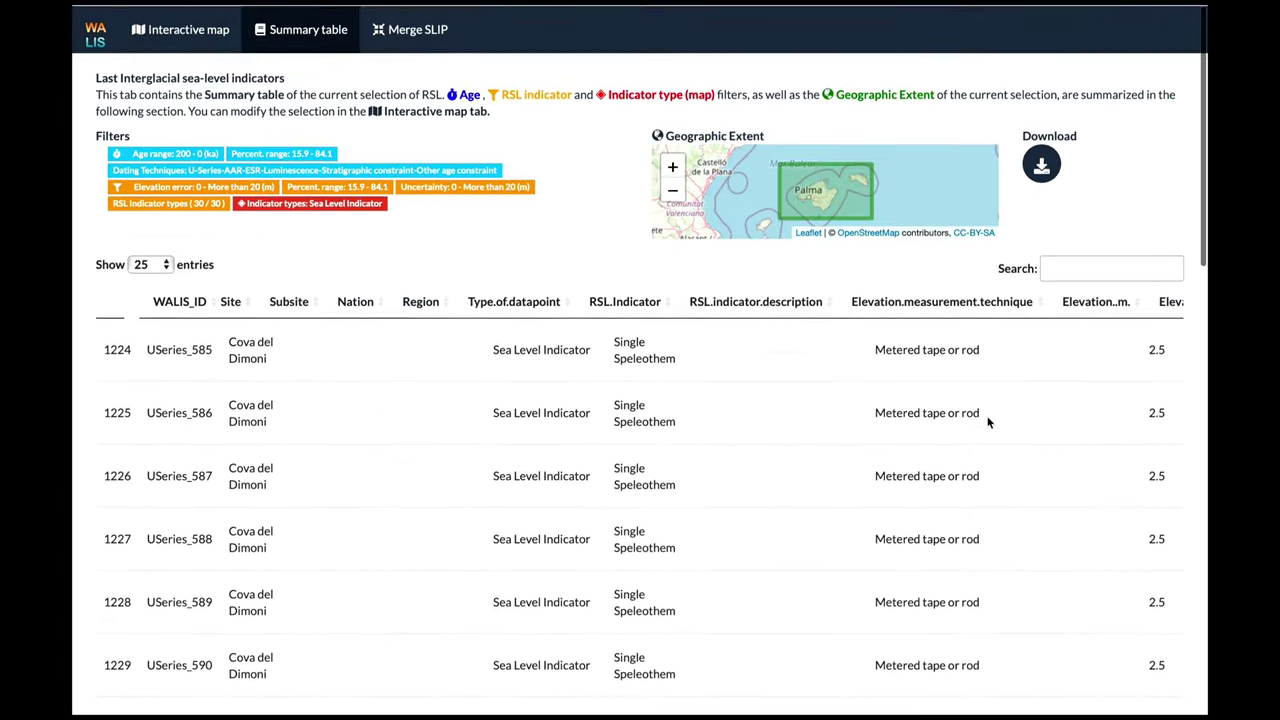
# Step: Download the current-selection summary table as walis_summary-2.csv
pyautogui.click(1041, 164)
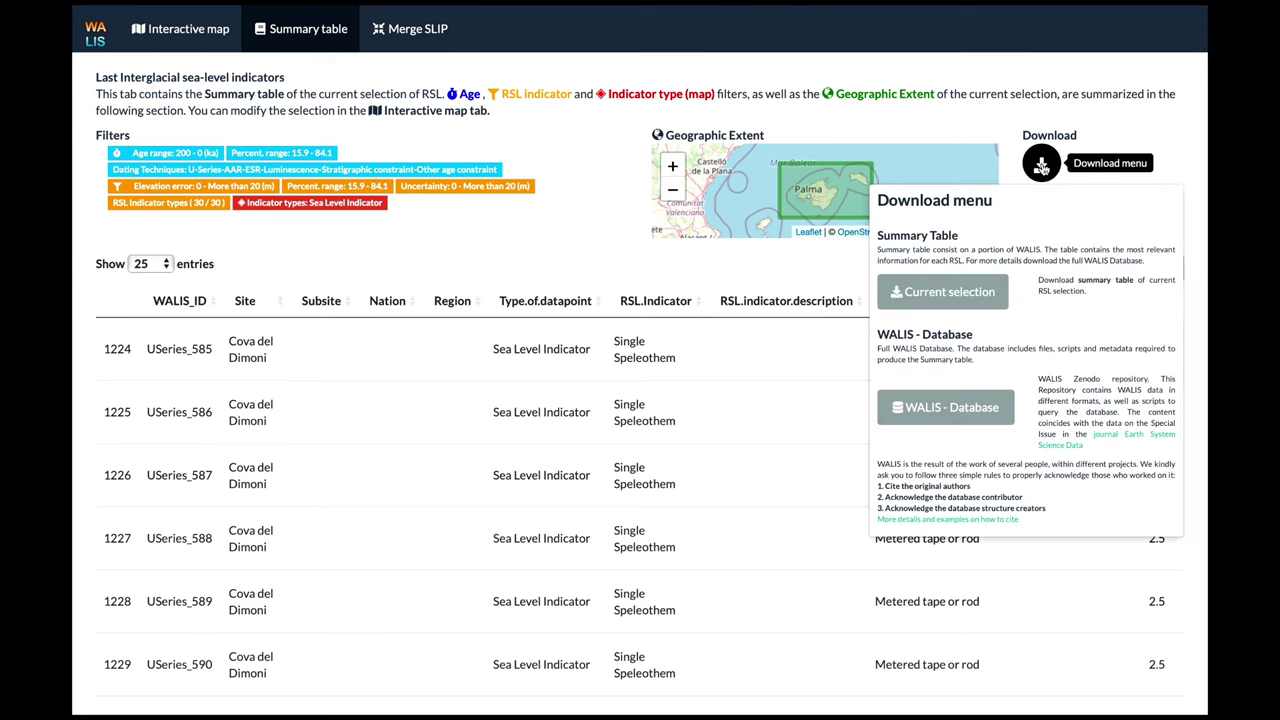
pyautogui.click(954, 299)
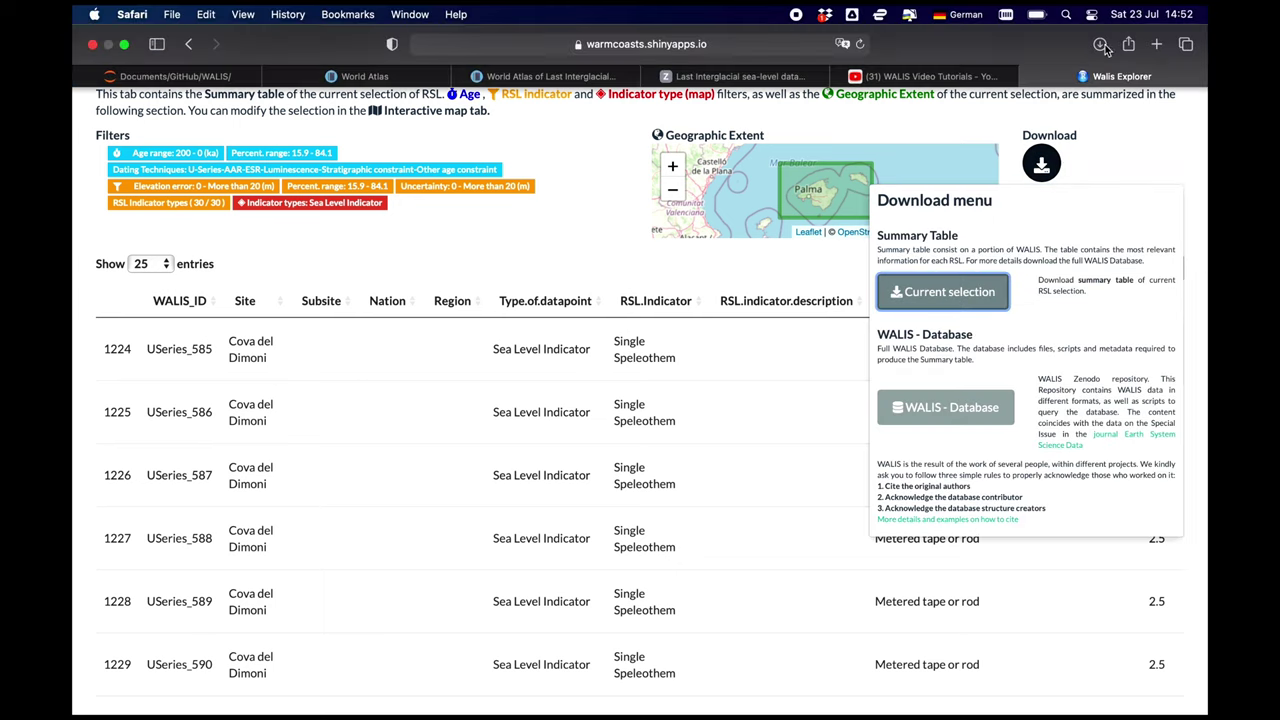
pyautogui.click(1102, 46)
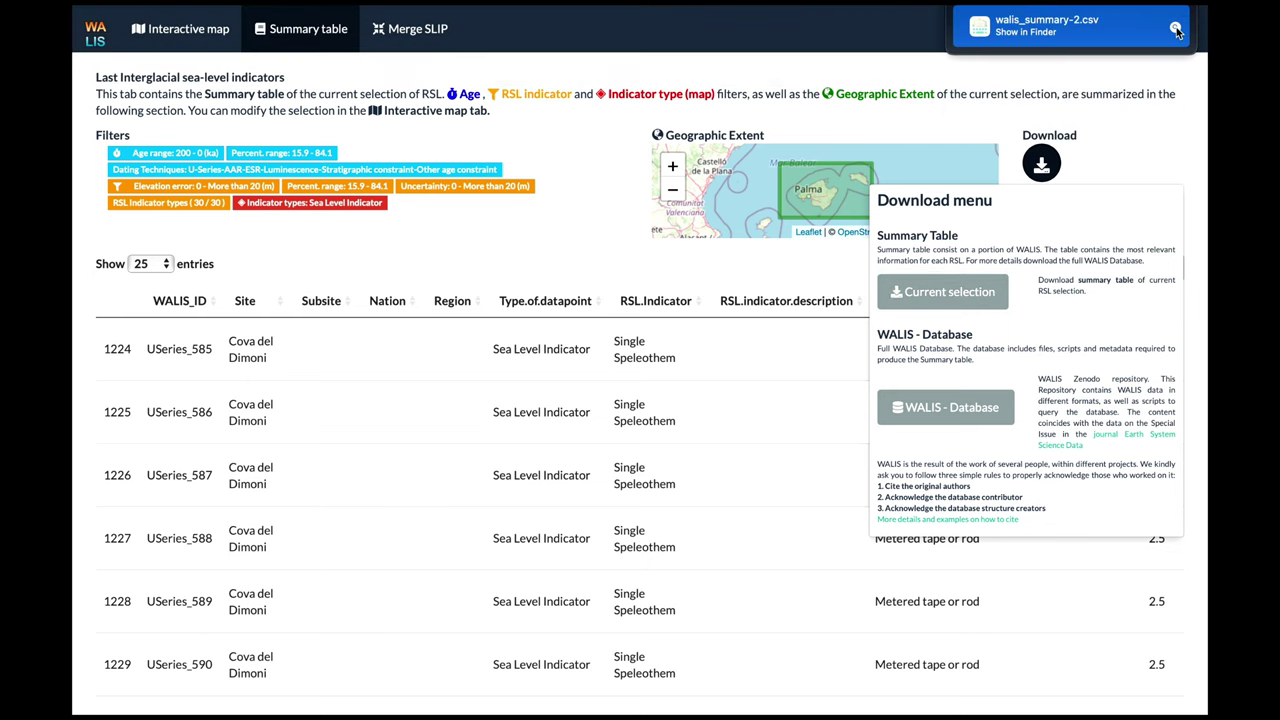
# Step: Locate walis_summary-2.csv in Finder and open it with Microsoft Excel
pyautogui.click(1177, 30)
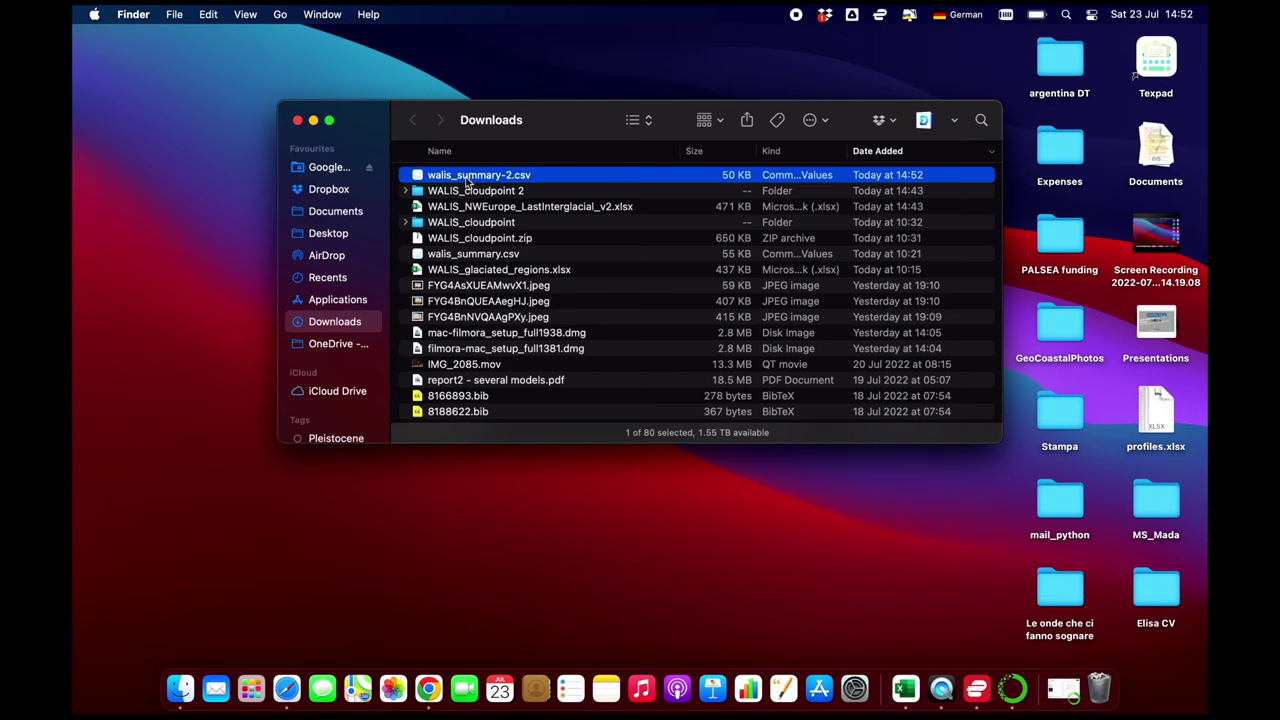
pyautogui.rightClick(466, 180)
pyautogui.moveTo(497, 210)
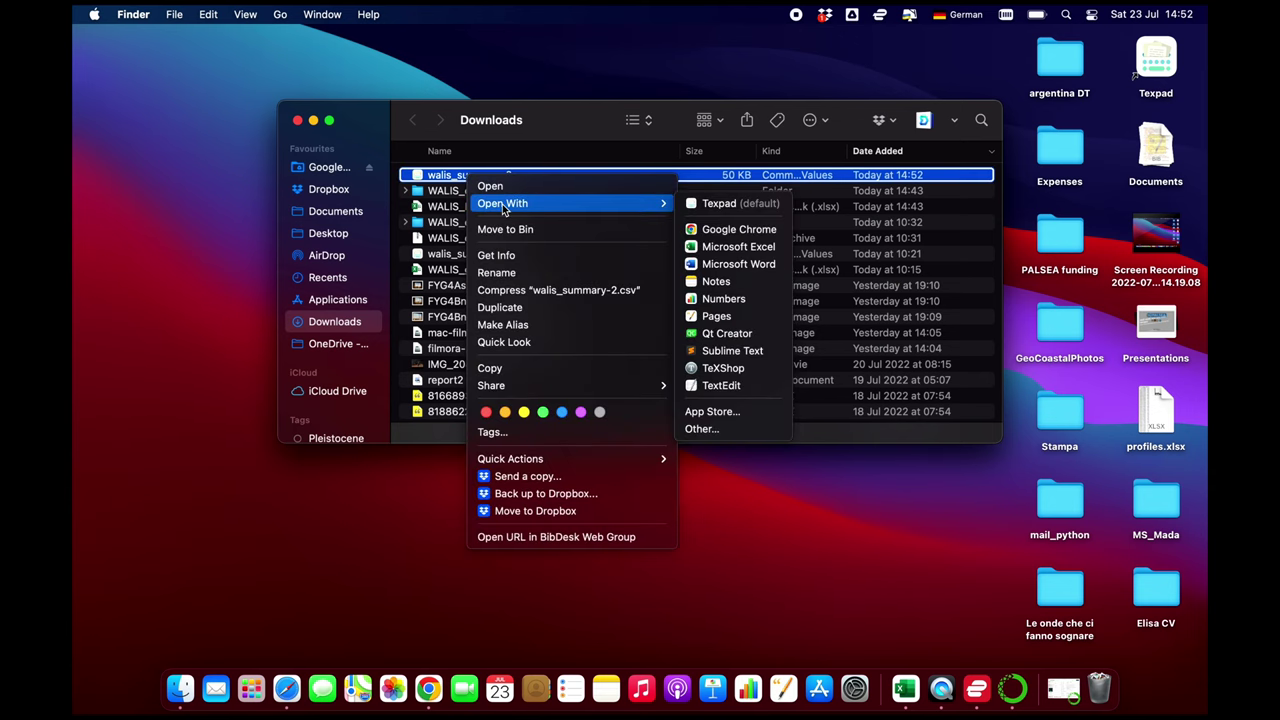
pyautogui.click(716, 248)
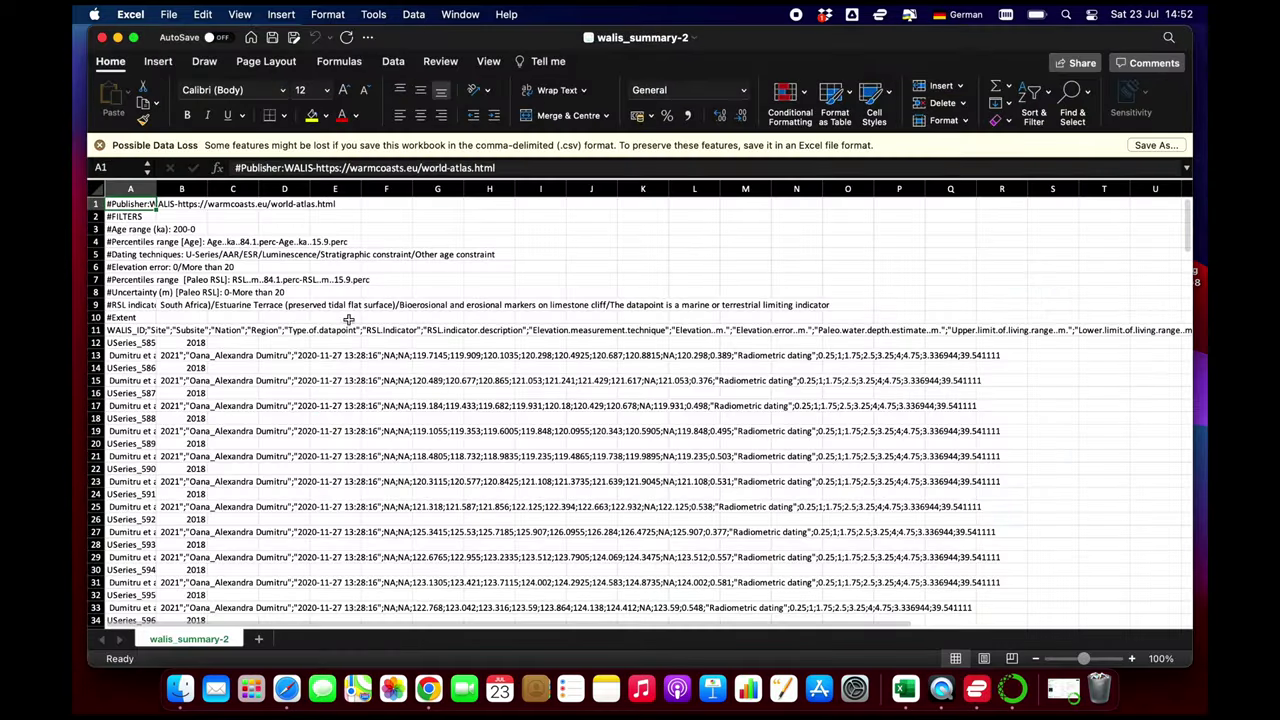
# Step: Autofit column A of walis_summary-2, review the sheet, and close the workbook
pyautogui.scroll(-5, 349, 319)
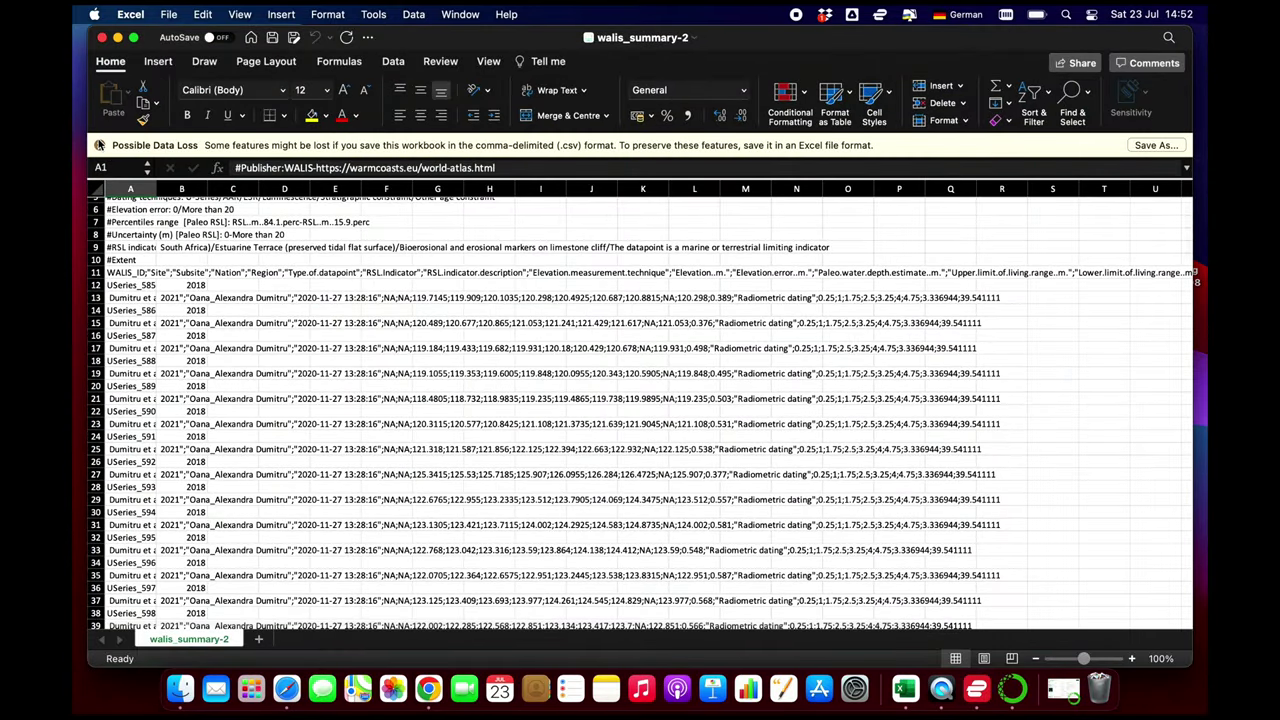
pyautogui.scroll(-3, 189, 183)
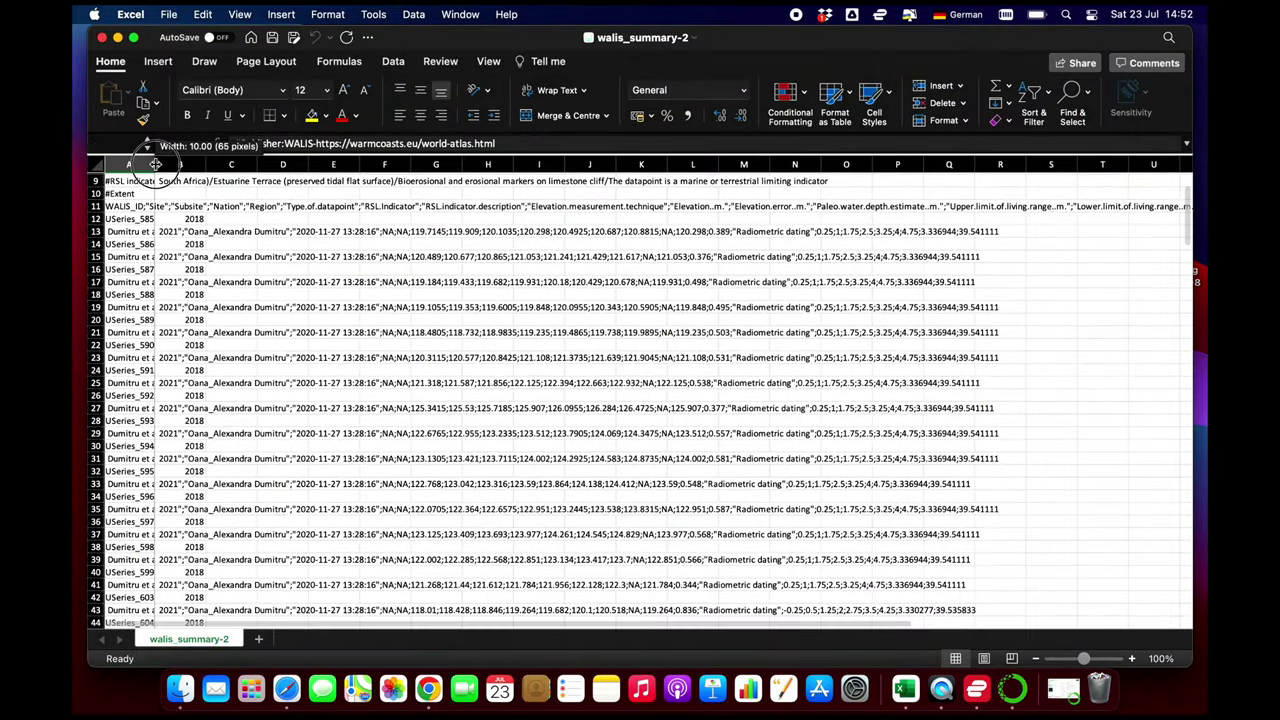
pyautogui.doubleClick(155, 164)
pyautogui.scroll(-7, 393, 262)
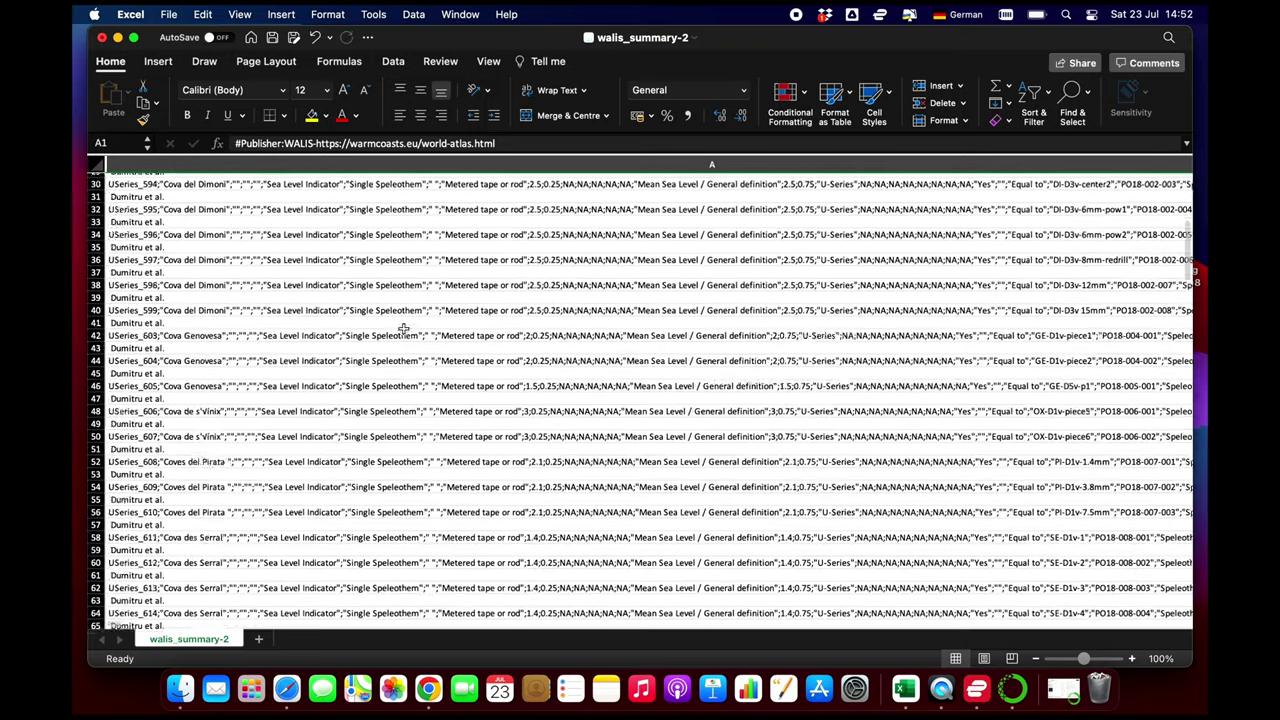
pyautogui.hscroll(5, 400, 320)
pyautogui.hscroll(5, 403, 328)
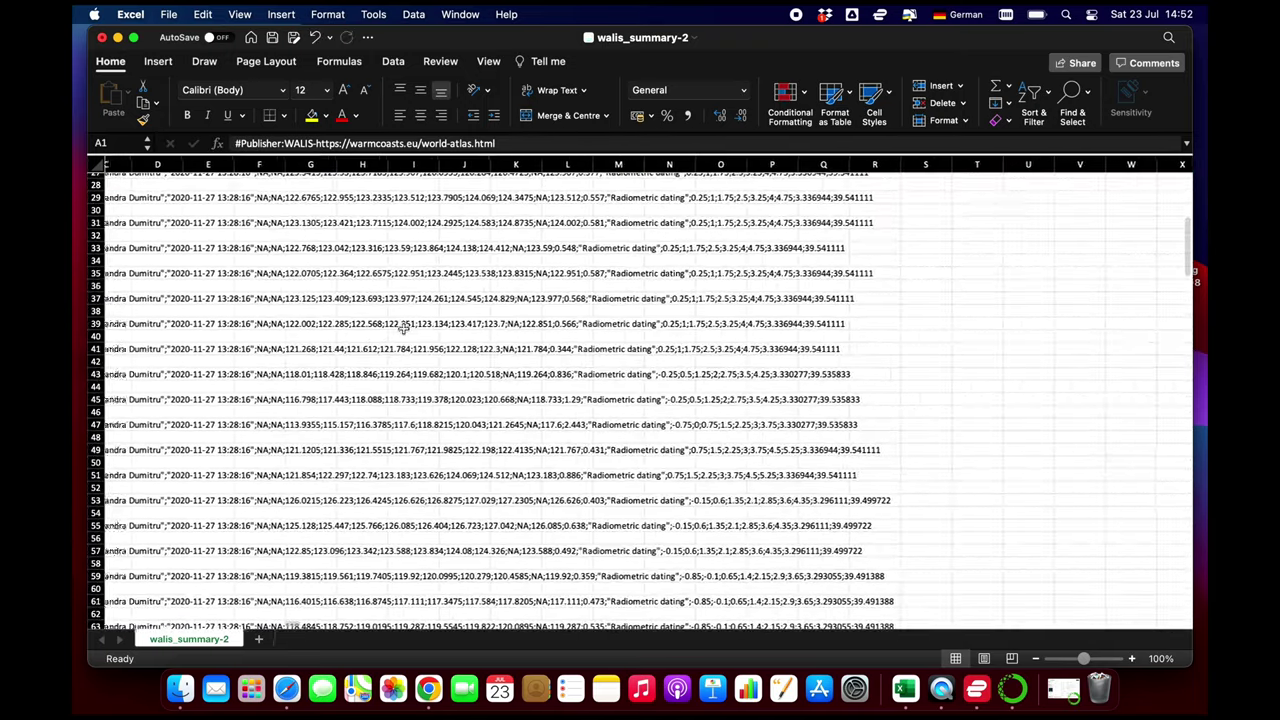
pyautogui.hscroll(-10, 403, 328)
pyautogui.scroll(2, 403, 328)
pyautogui.hscroll(-5, 403, 328)
pyautogui.scroll(8, 403, 328)
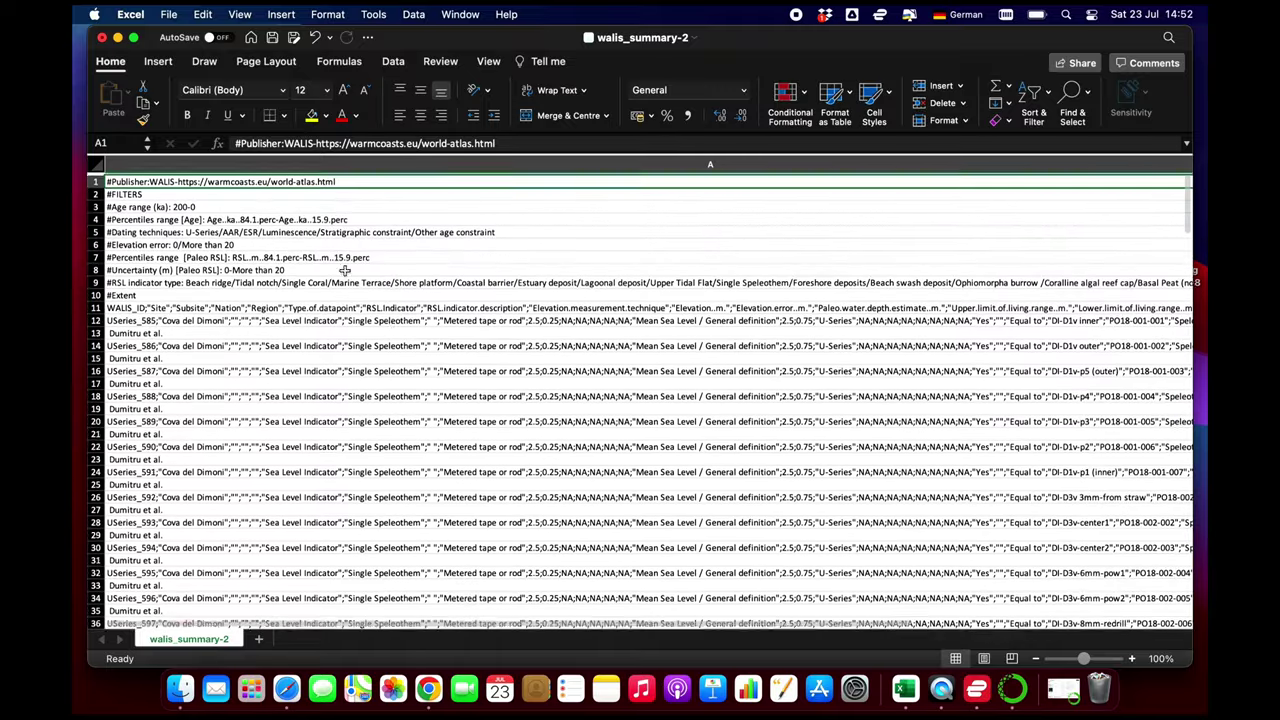
pyautogui.click(101, 38)
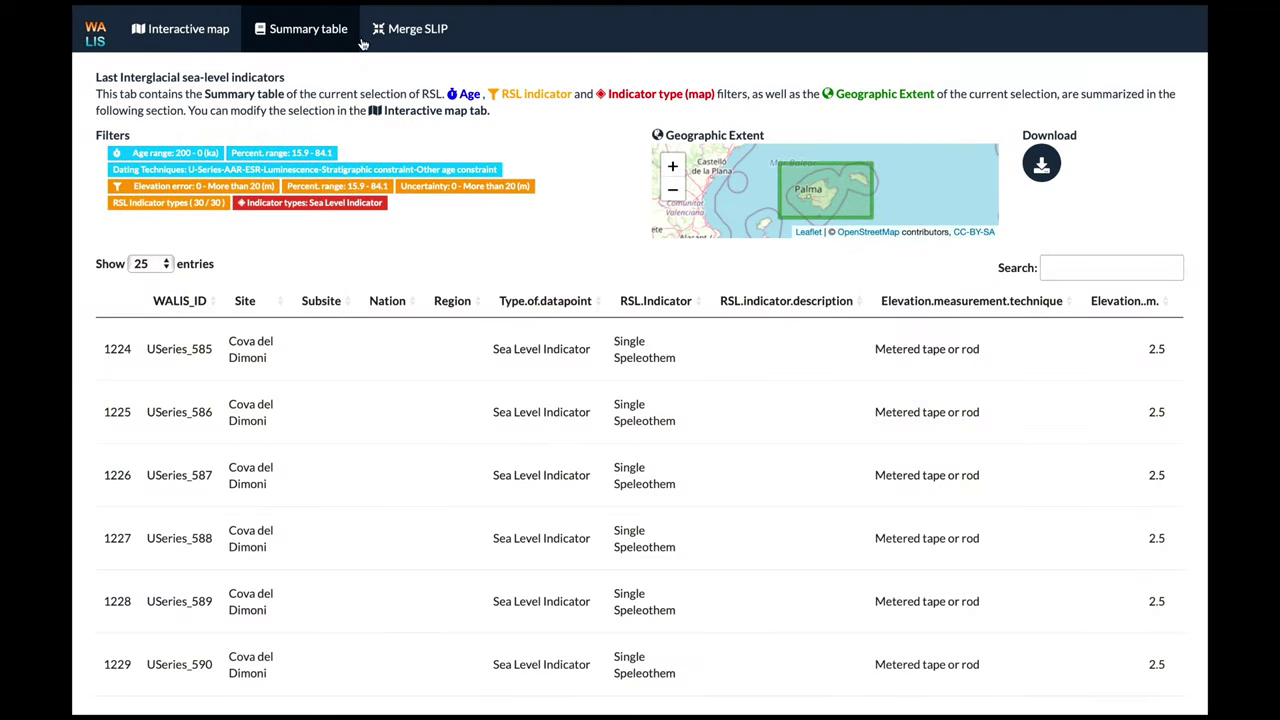
# Step: Switch to the Merge SLIP tab and scroll to the sea-level plot of 67 SLIPs
pyautogui.click(410, 29)
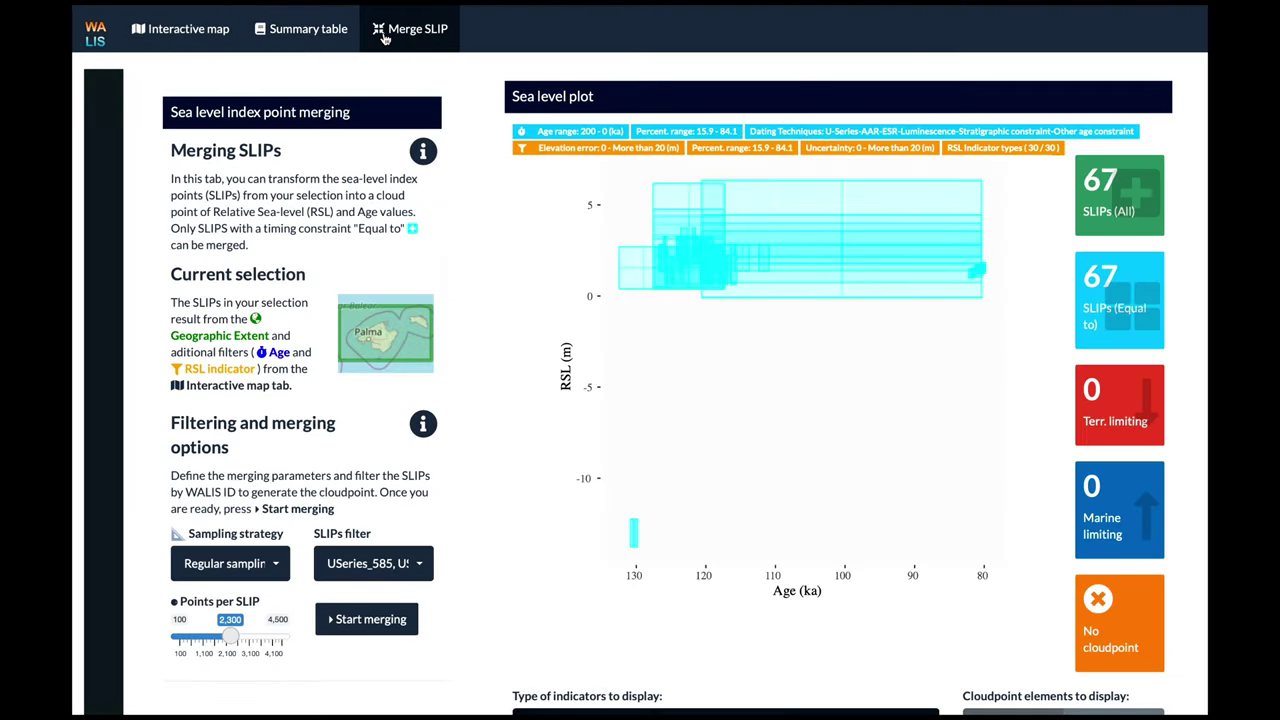
pyautogui.scroll(-1, 464, 190)
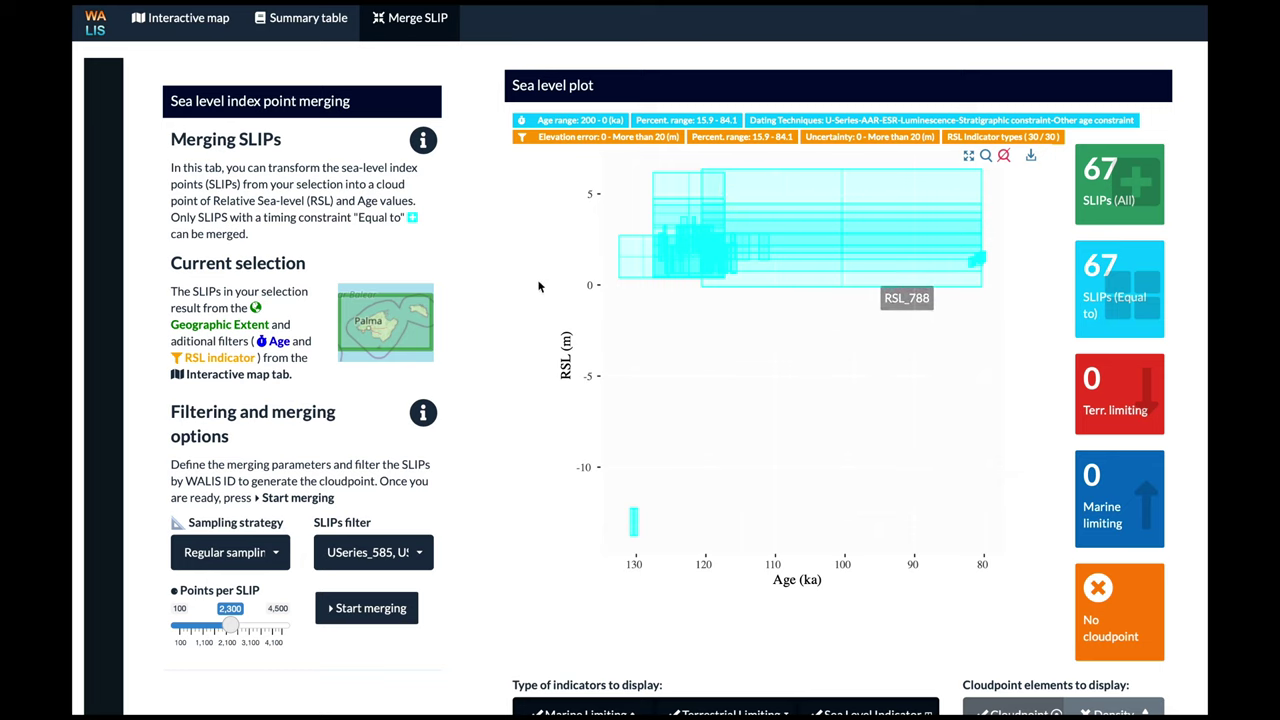
pyautogui.scroll(-1, 480, 487)
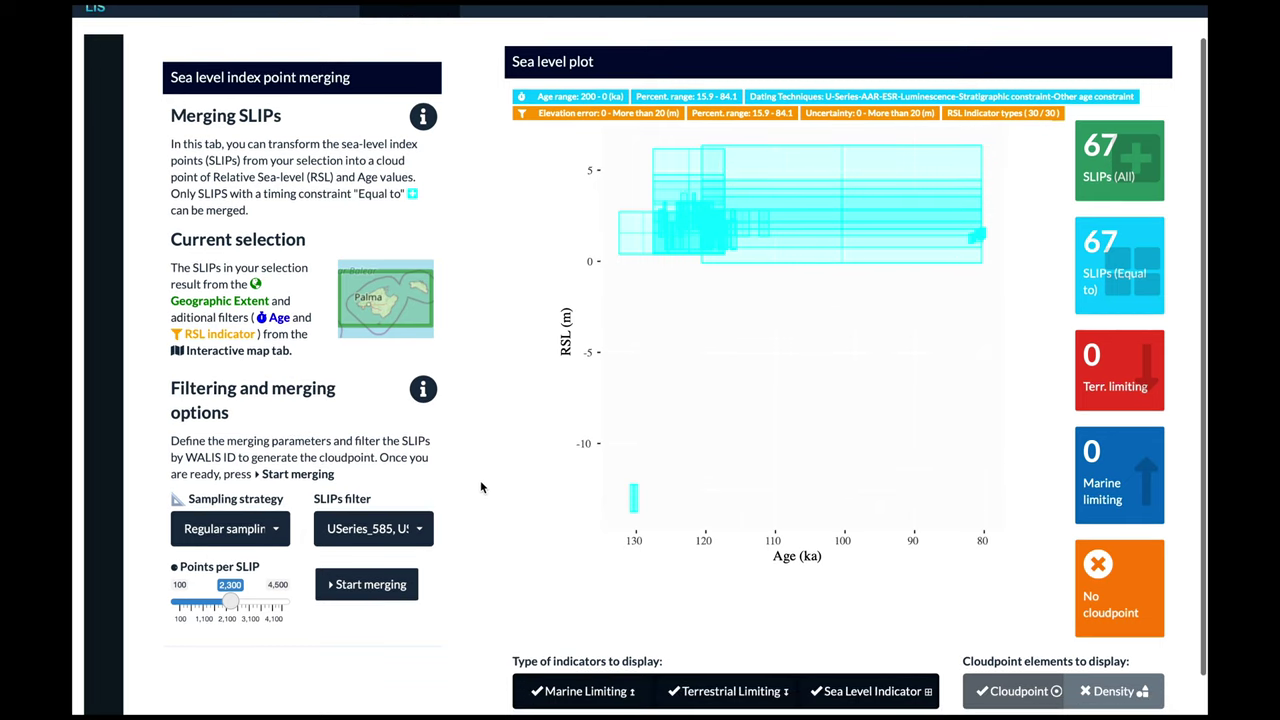
pyautogui.scroll(2, 466, 223)
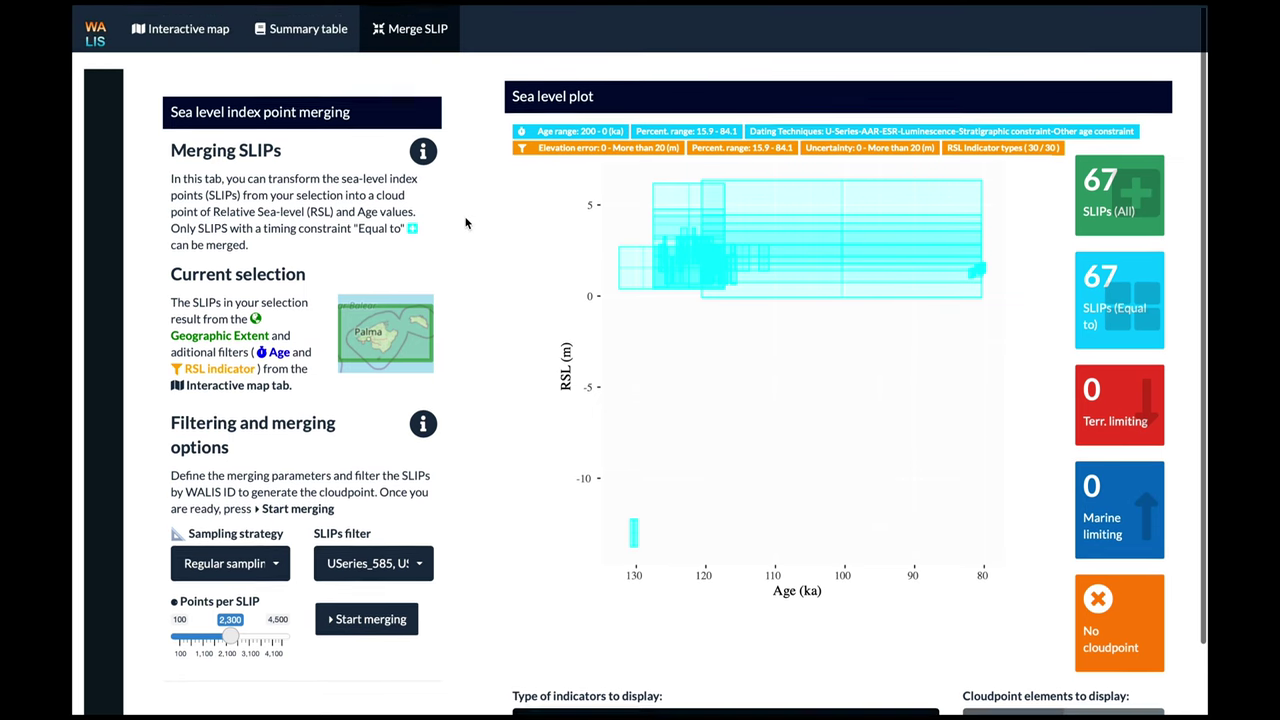
pyautogui.scroll(-1, 466, 223)
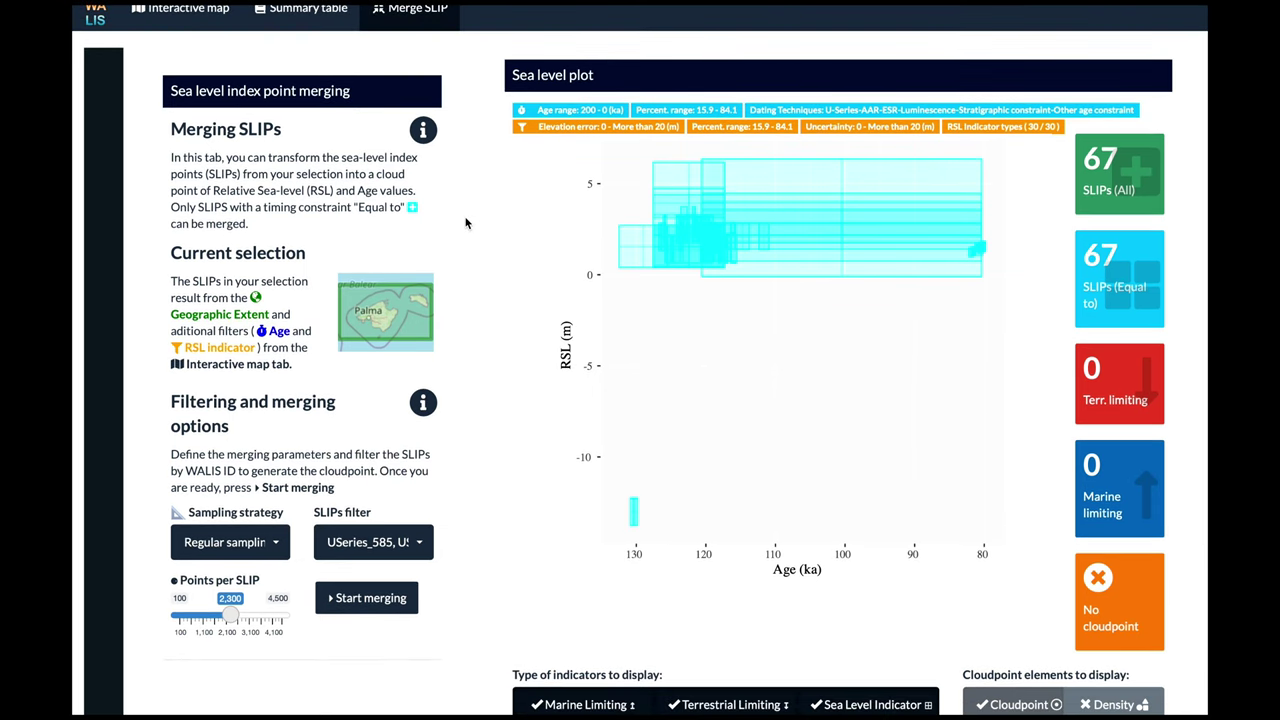
pyautogui.scroll(-1, 466, 223)
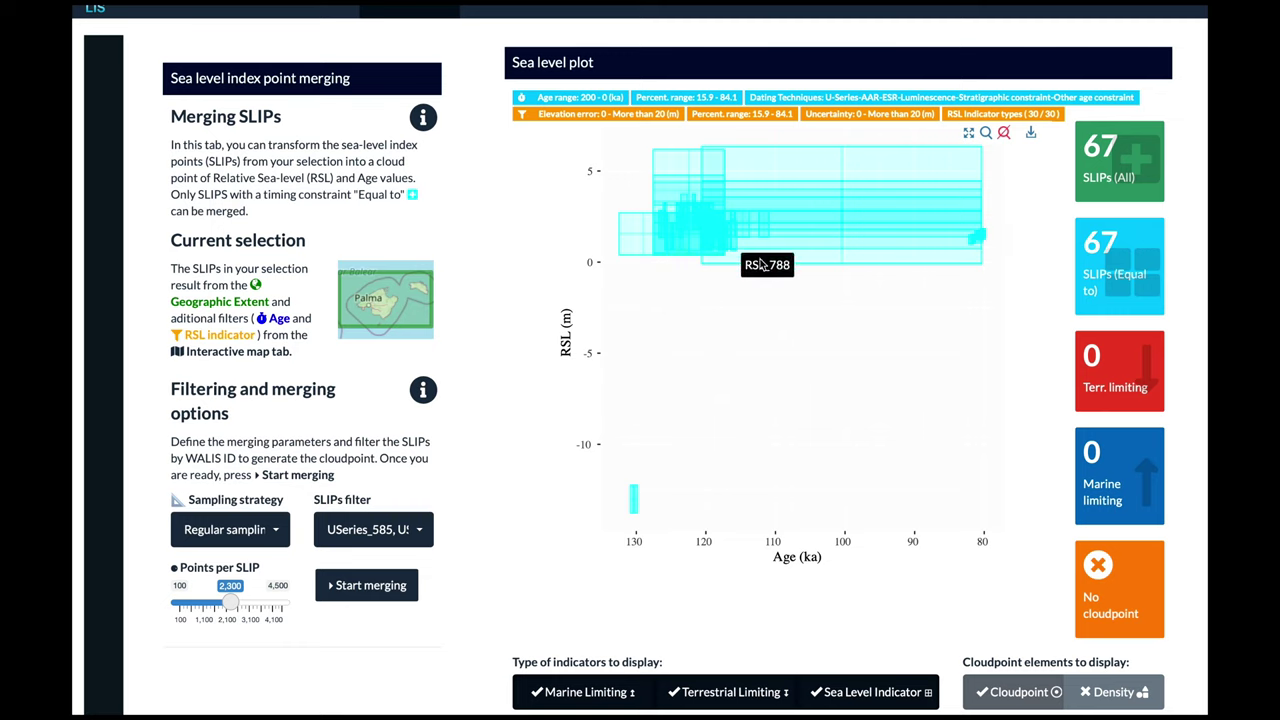
# Step: Uncheck USeries_631 and USeries_632 in the SLIPs filter, leaving 65 SLIPs plotted
pyautogui.click(380, 529)
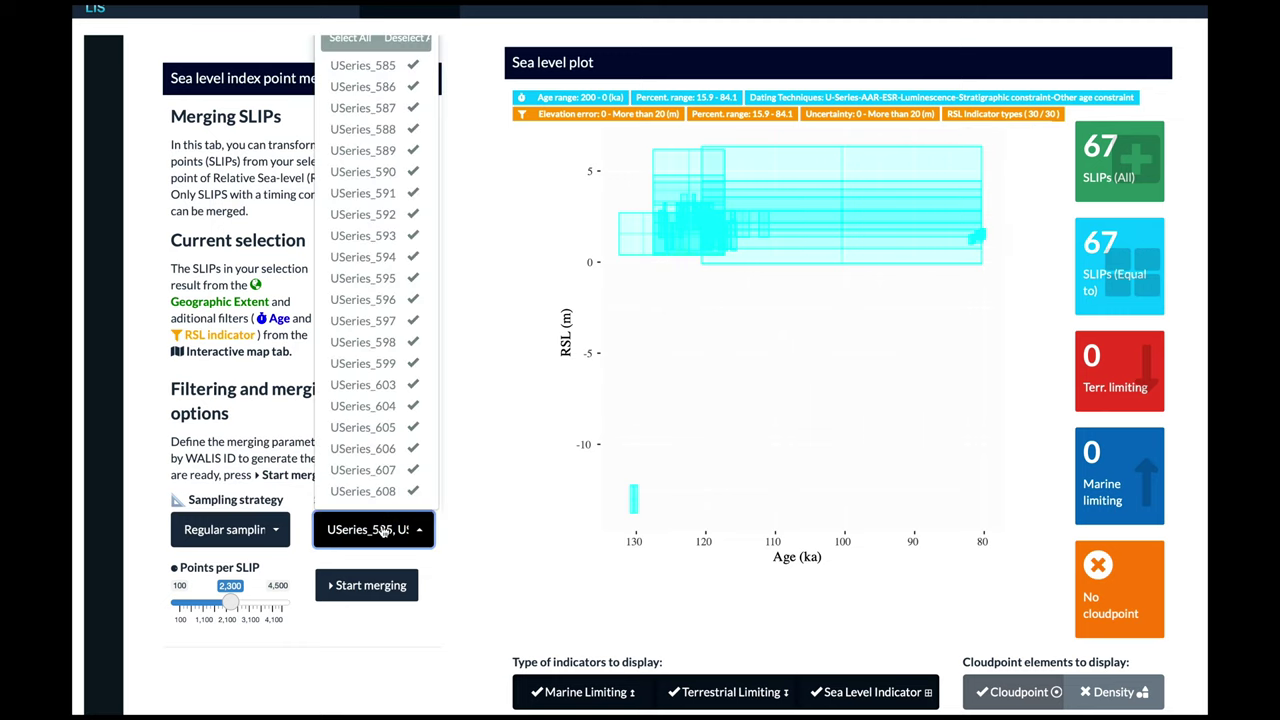
pyautogui.scroll(-2, 385, 218)
pyautogui.scroll(-4, 385, 218)
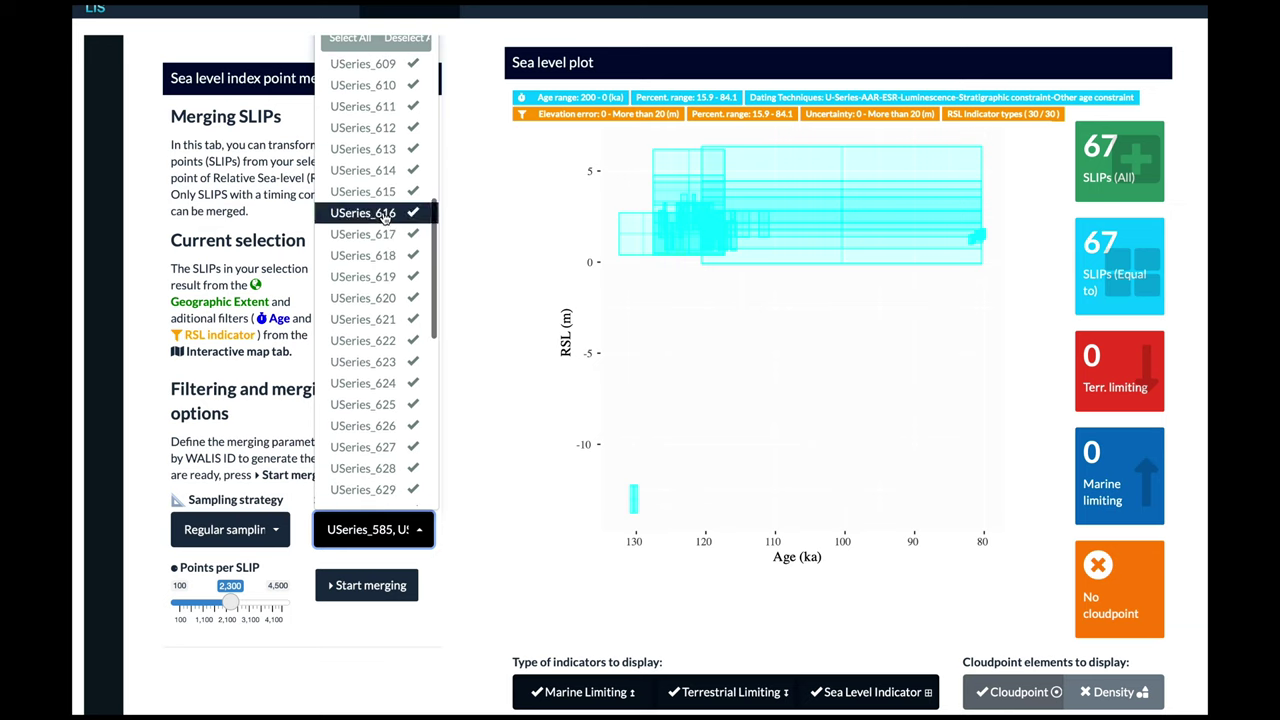
pyautogui.click(636, 508)
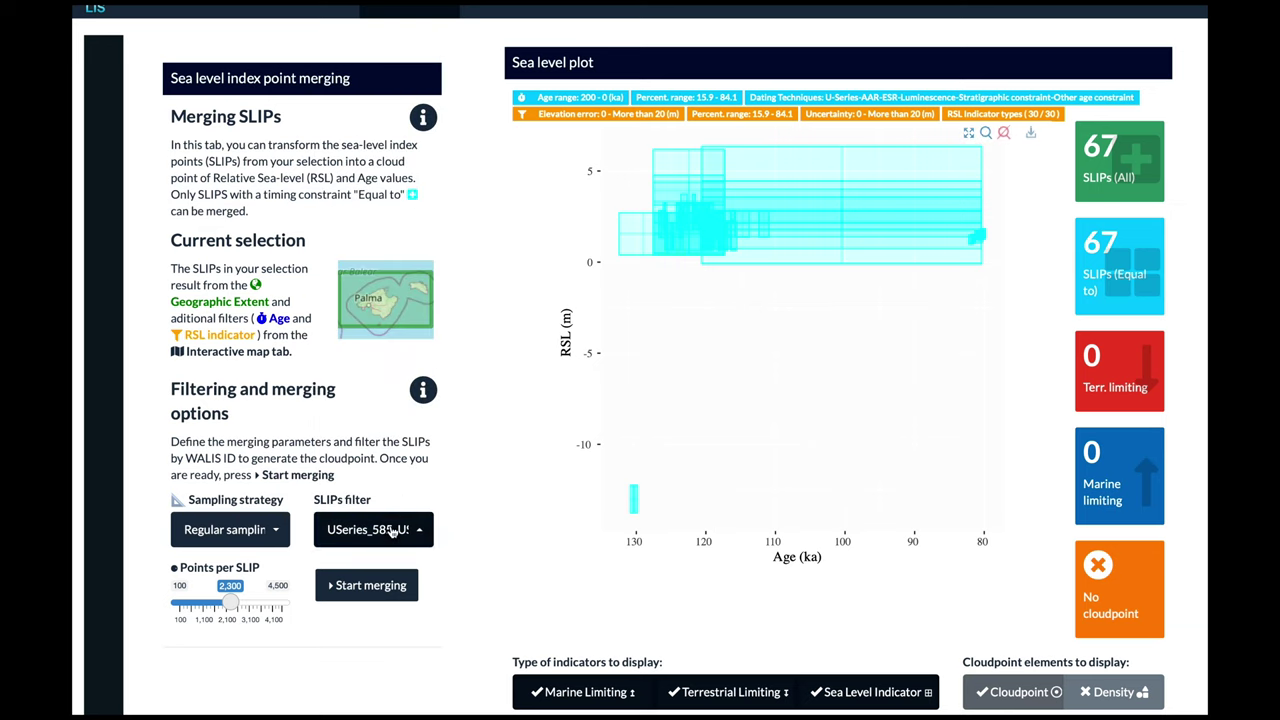
pyautogui.click(392, 529)
pyautogui.scroll(-3, 393, 322)
pyautogui.scroll(-4, 392, 322)
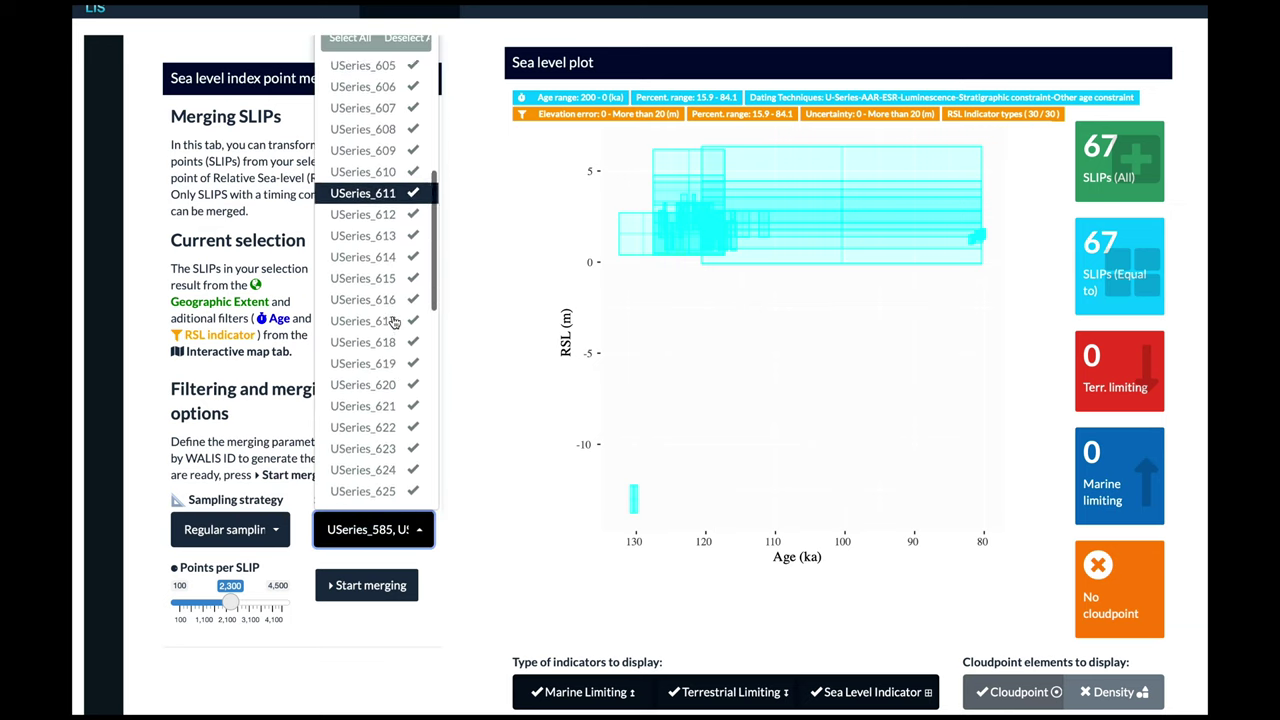
pyautogui.click(383, 430)
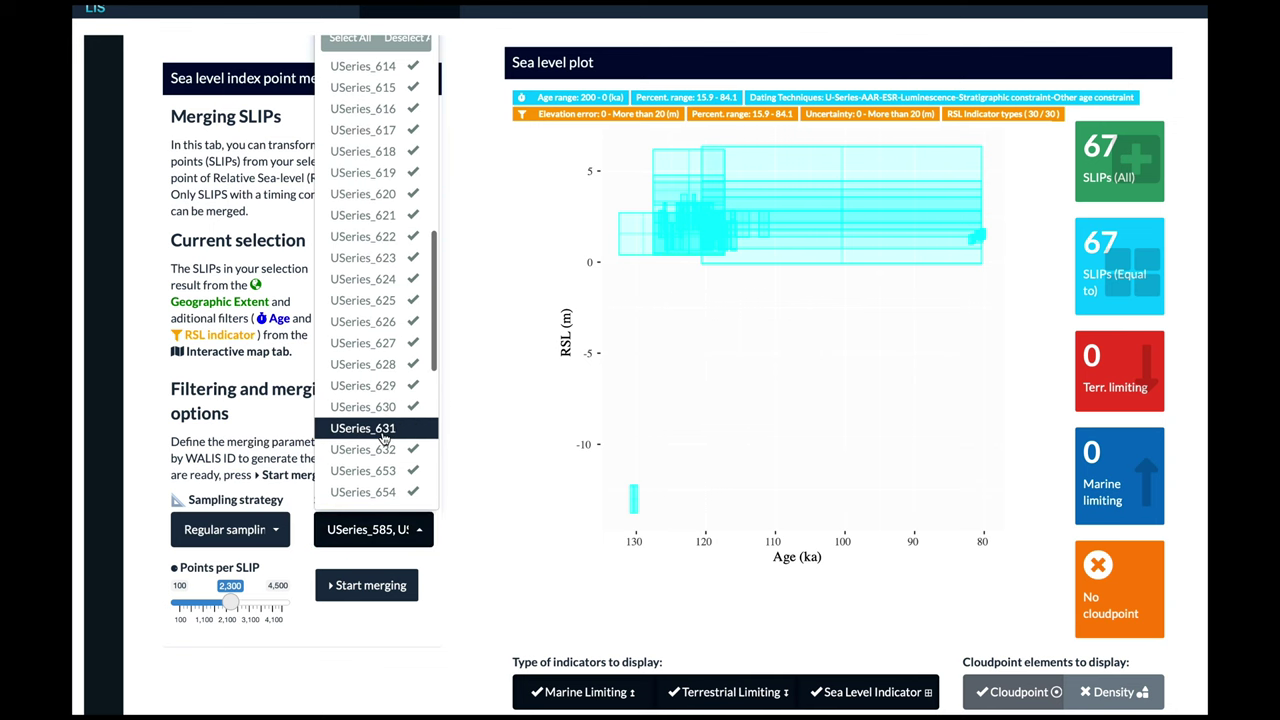
pyautogui.click(383, 449)
pyautogui.click(485, 368)
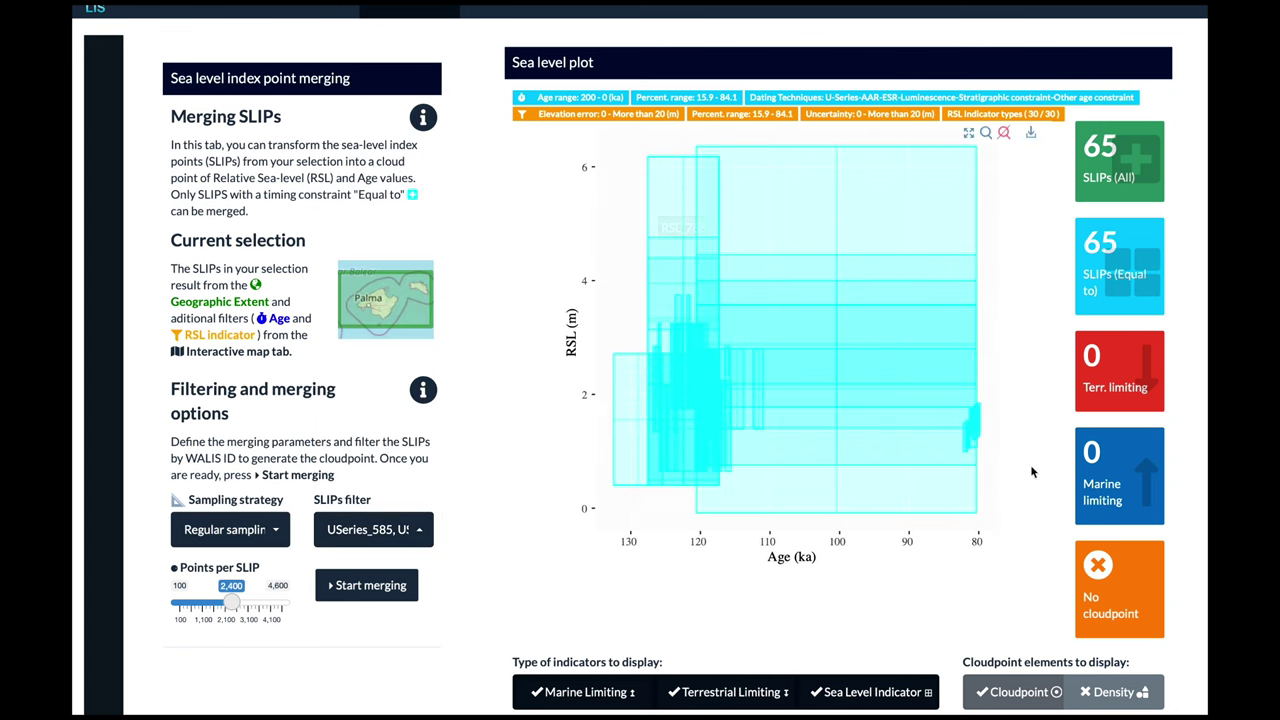
pyautogui.click(245, 531)
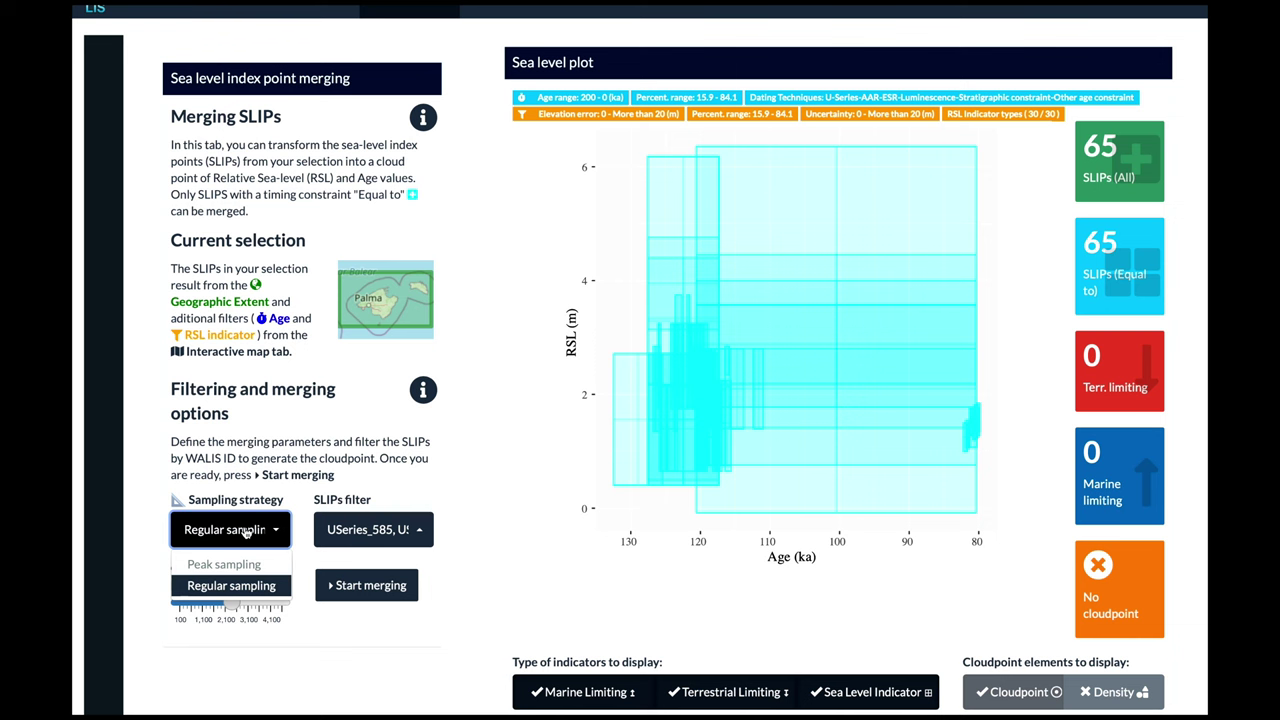
pyautogui.click(422, 392)
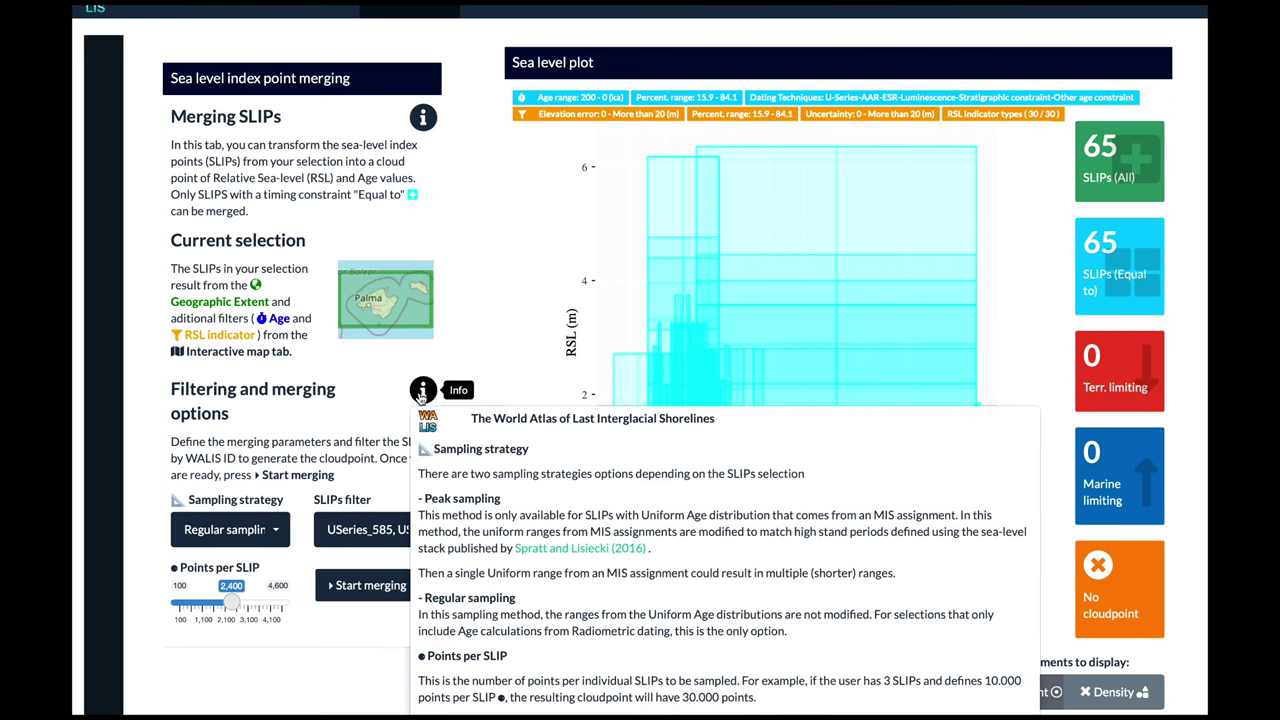
pyautogui.click(422, 394)
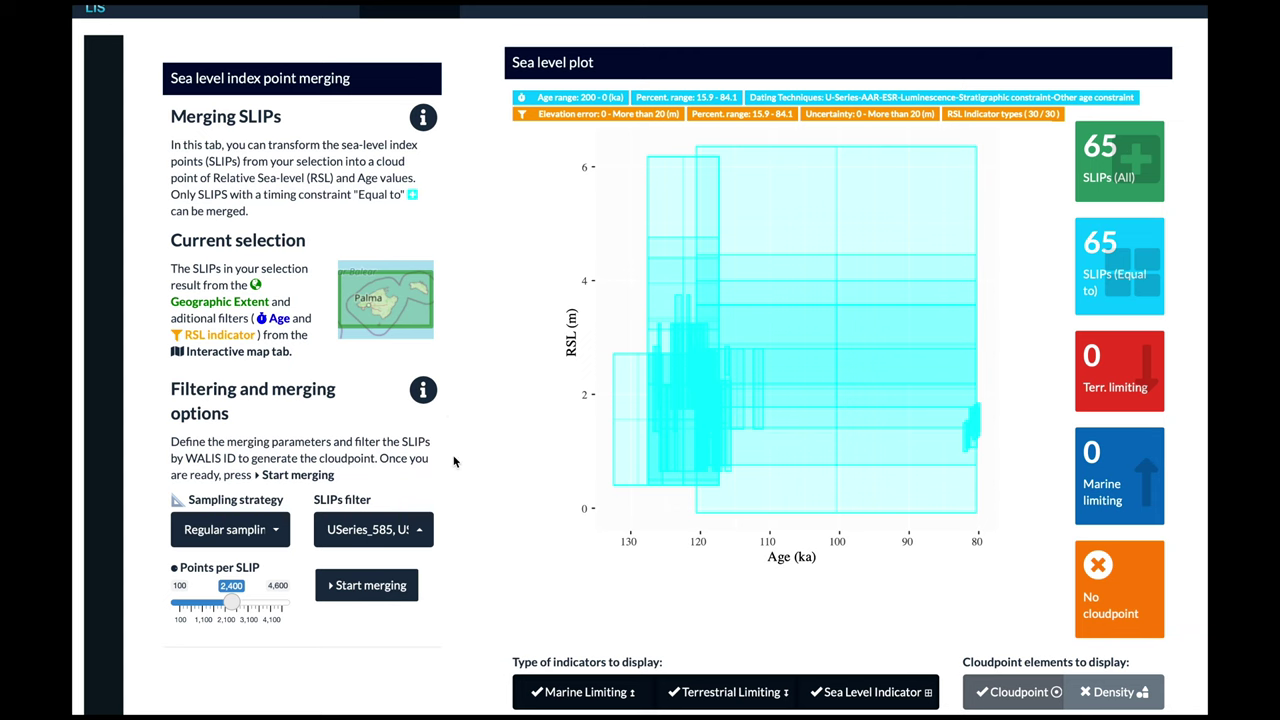
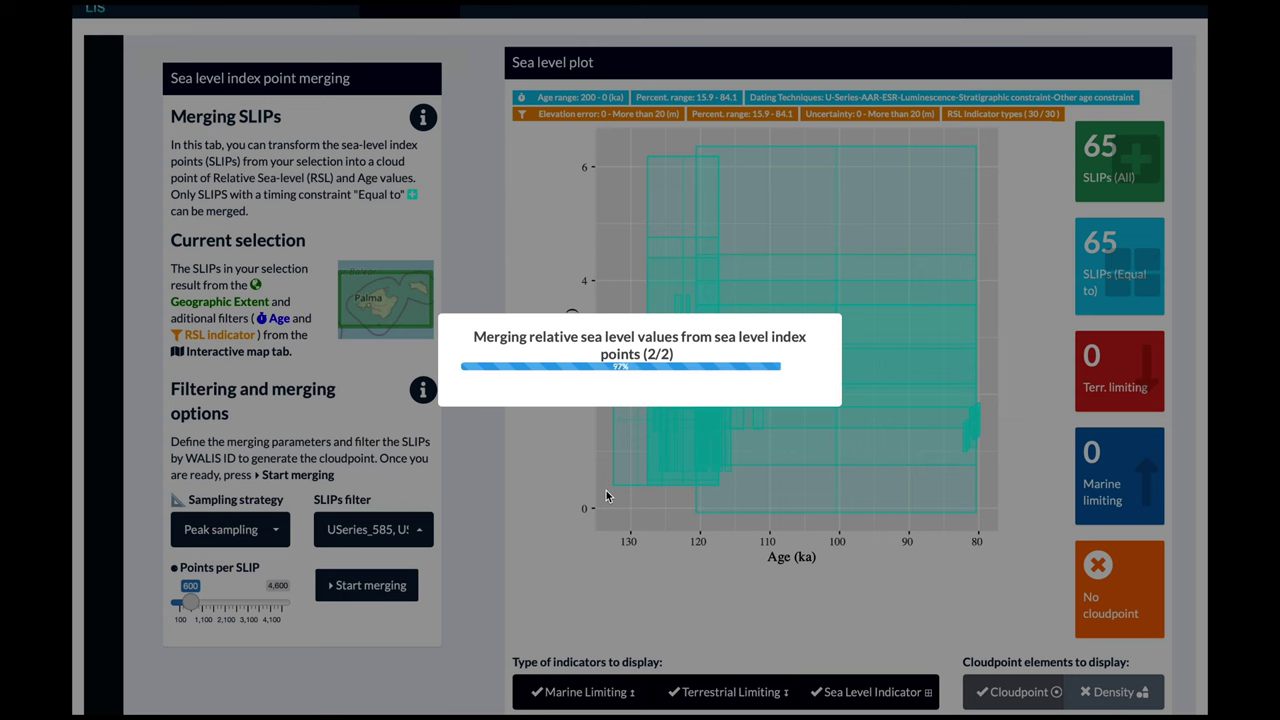
# Step: Show only the cloudpoint density contours on the sea level plot, hiding indicator boxes and dots
pyautogui.scroll(-1, 605, 496)
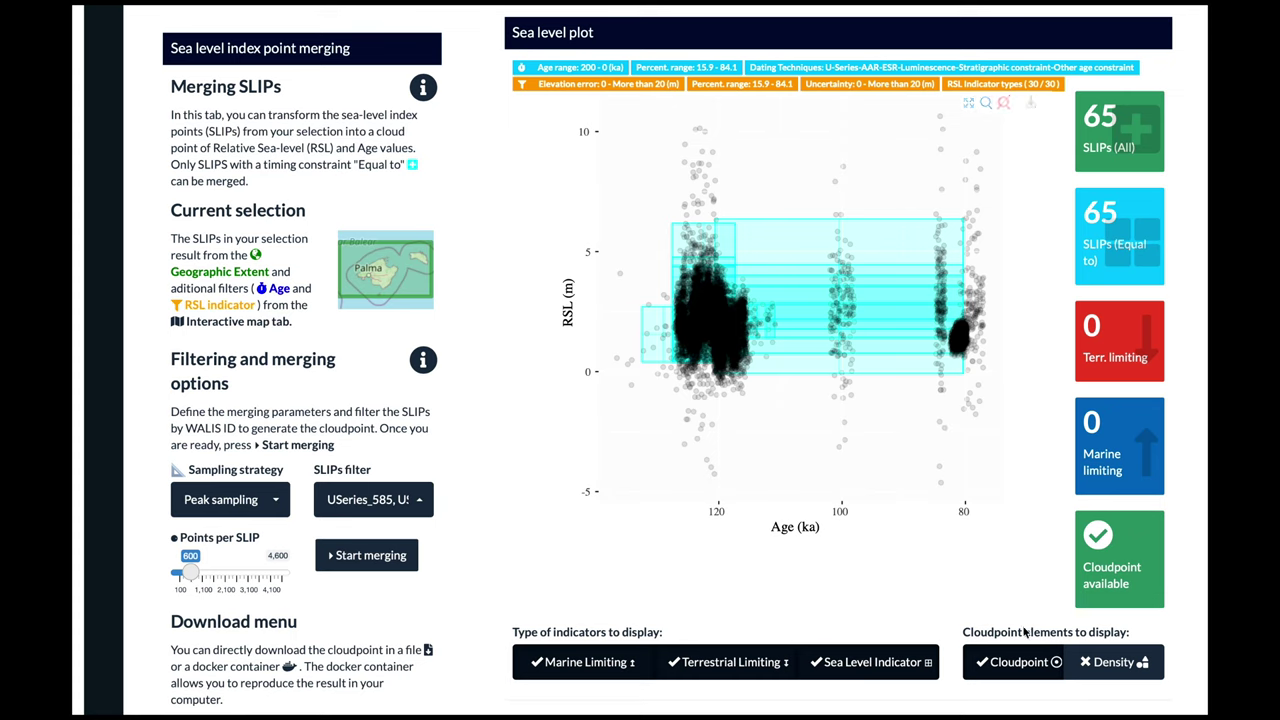
pyautogui.click(805, 662)
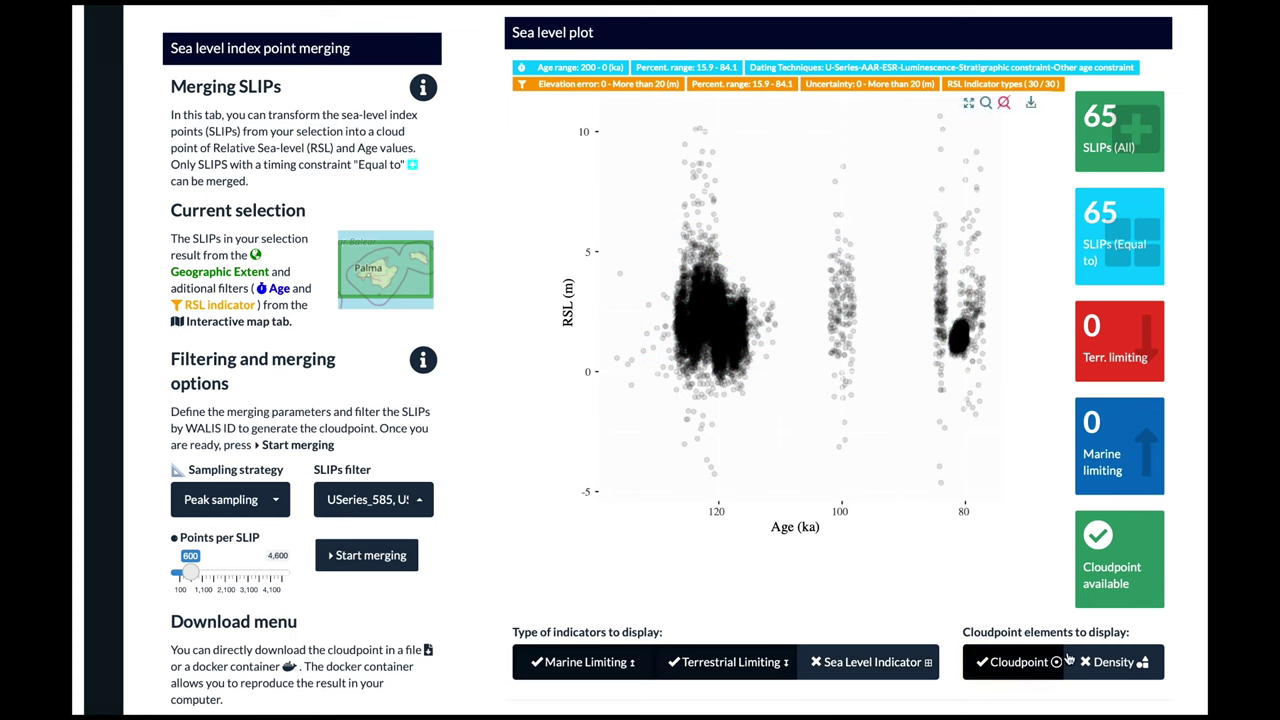
pyautogui.click(1102, 668)
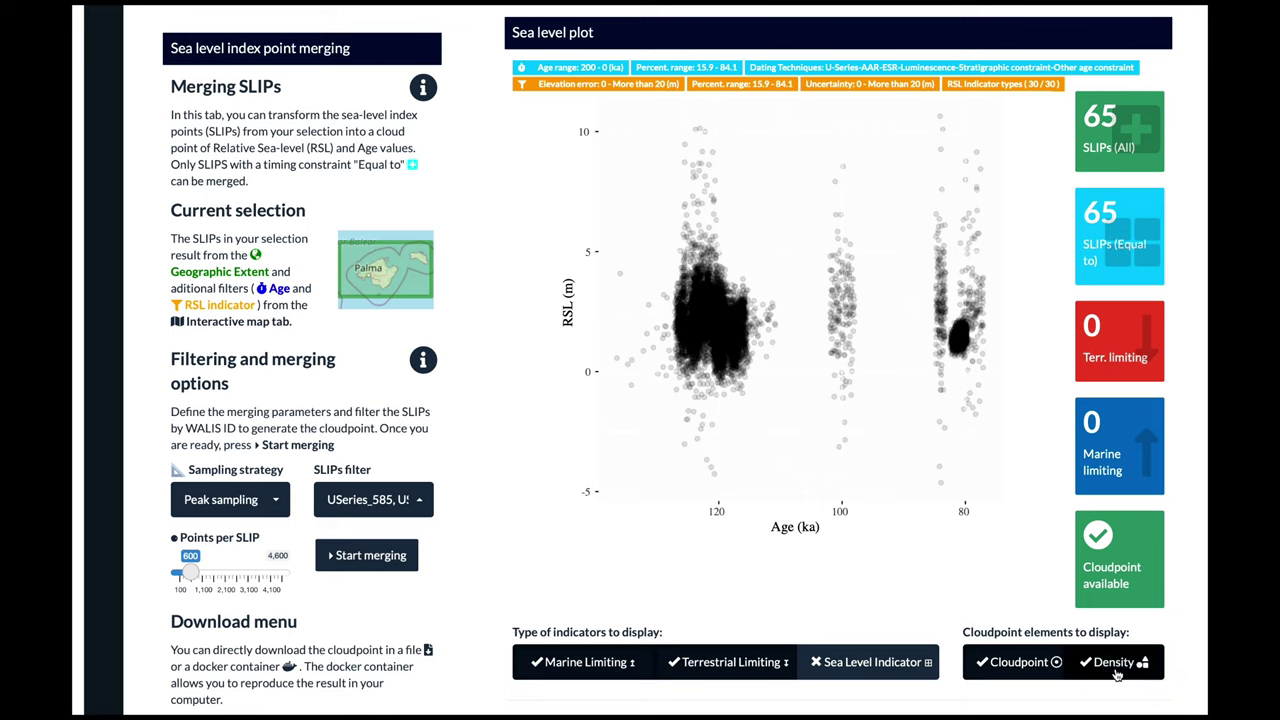
pyautogui.click(998, 665)
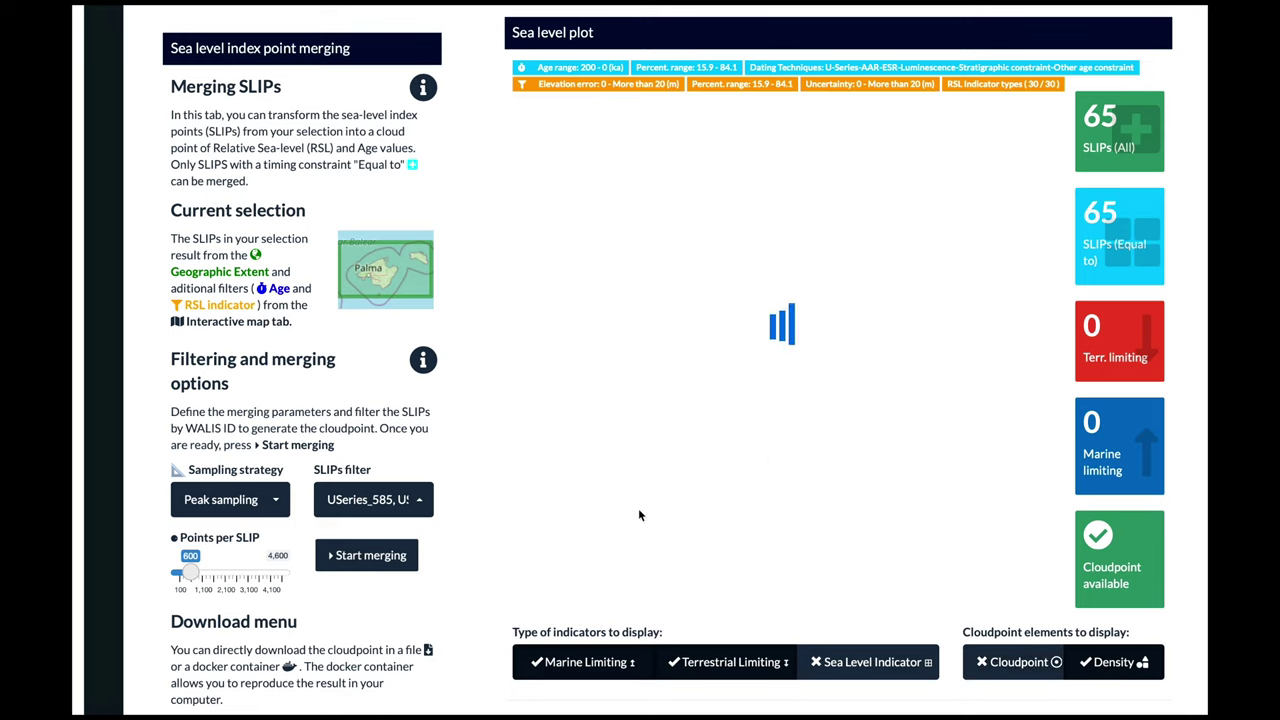
pyautogui.moveTo(632, 306)
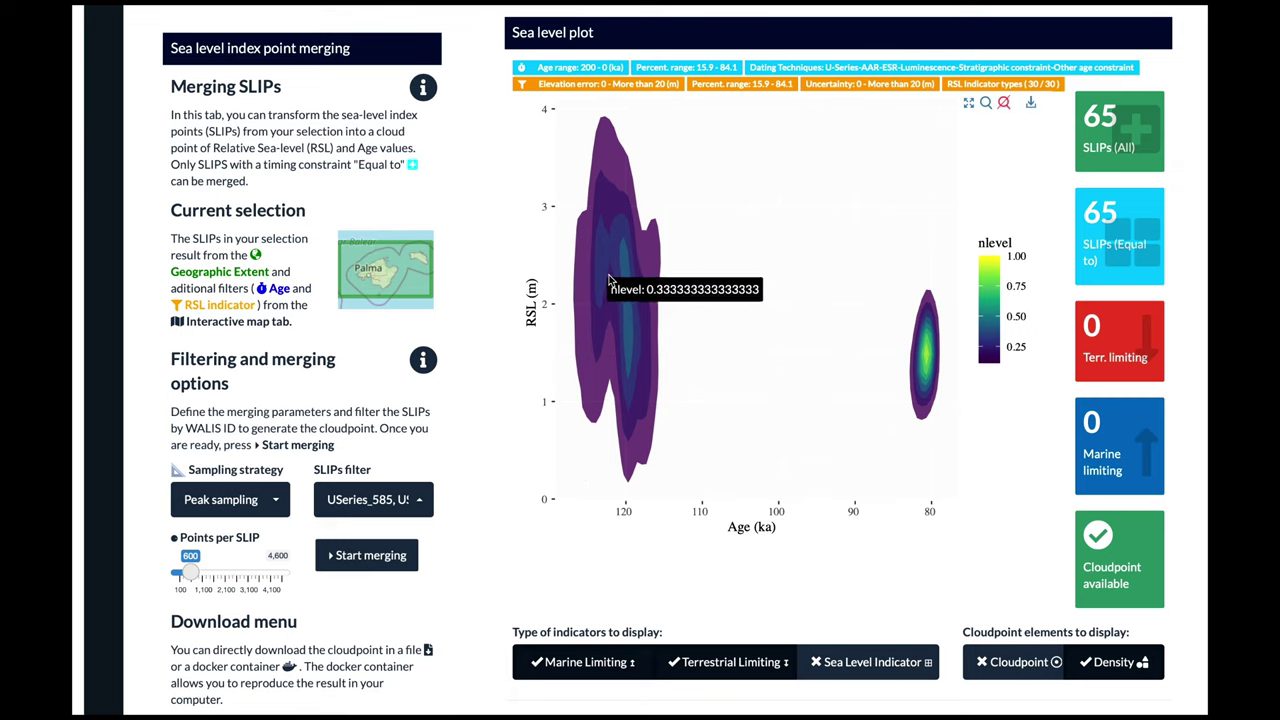
pyautogui.moveTo(930, 364)
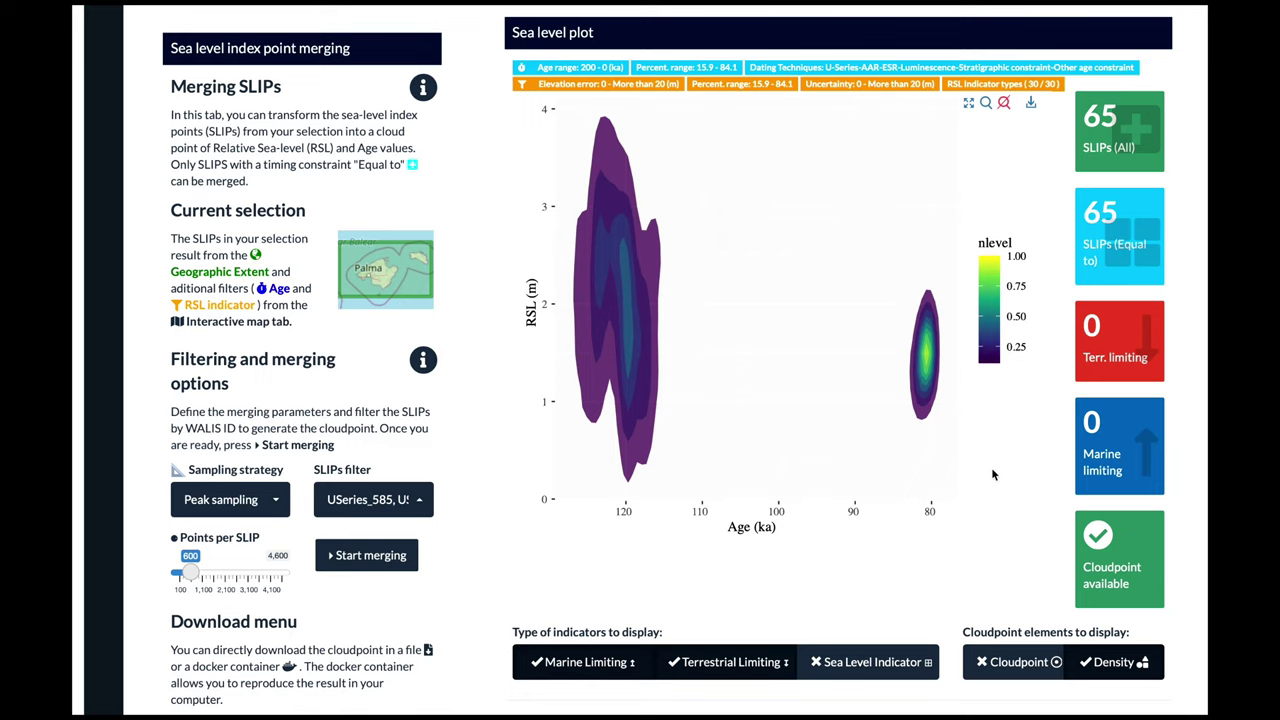
pyautogui.moveTo(637, 270)
pyautogui.scroll(-2, 400, 600)
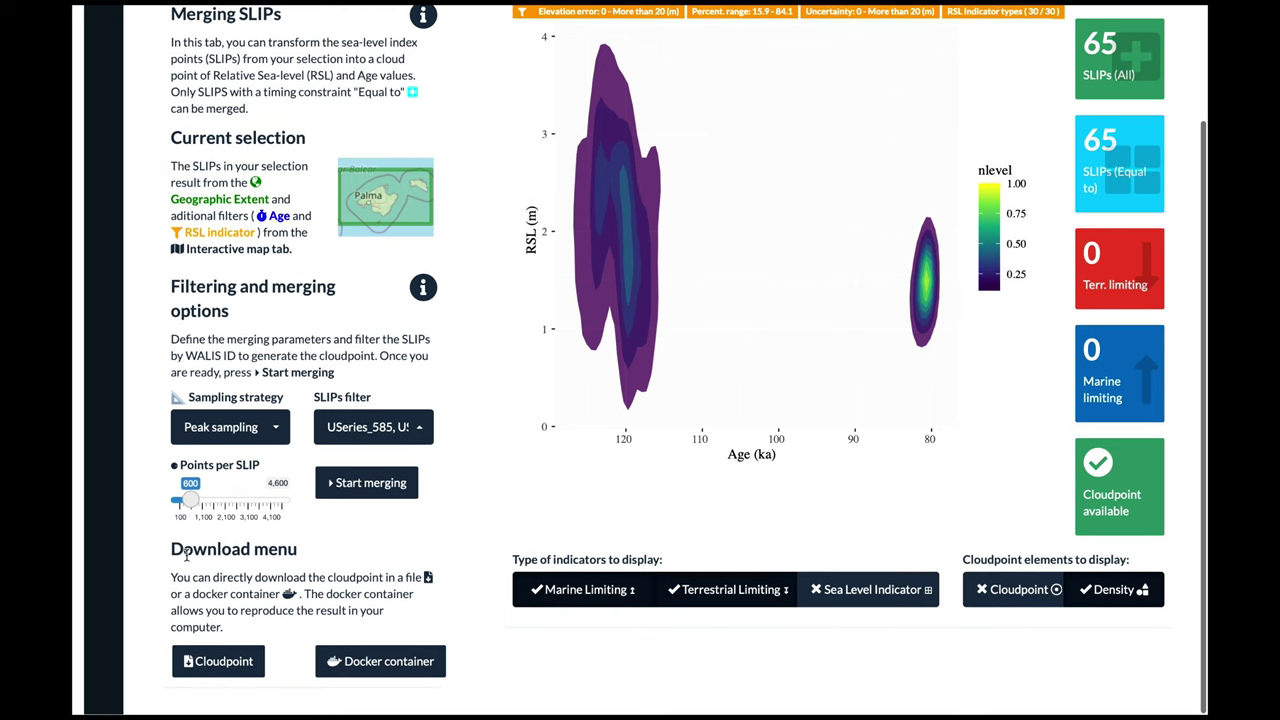
pyautogui.moveTo(173, 549); pyautogui.dragTo(248, 552)
pyautogui.click(248, 552)
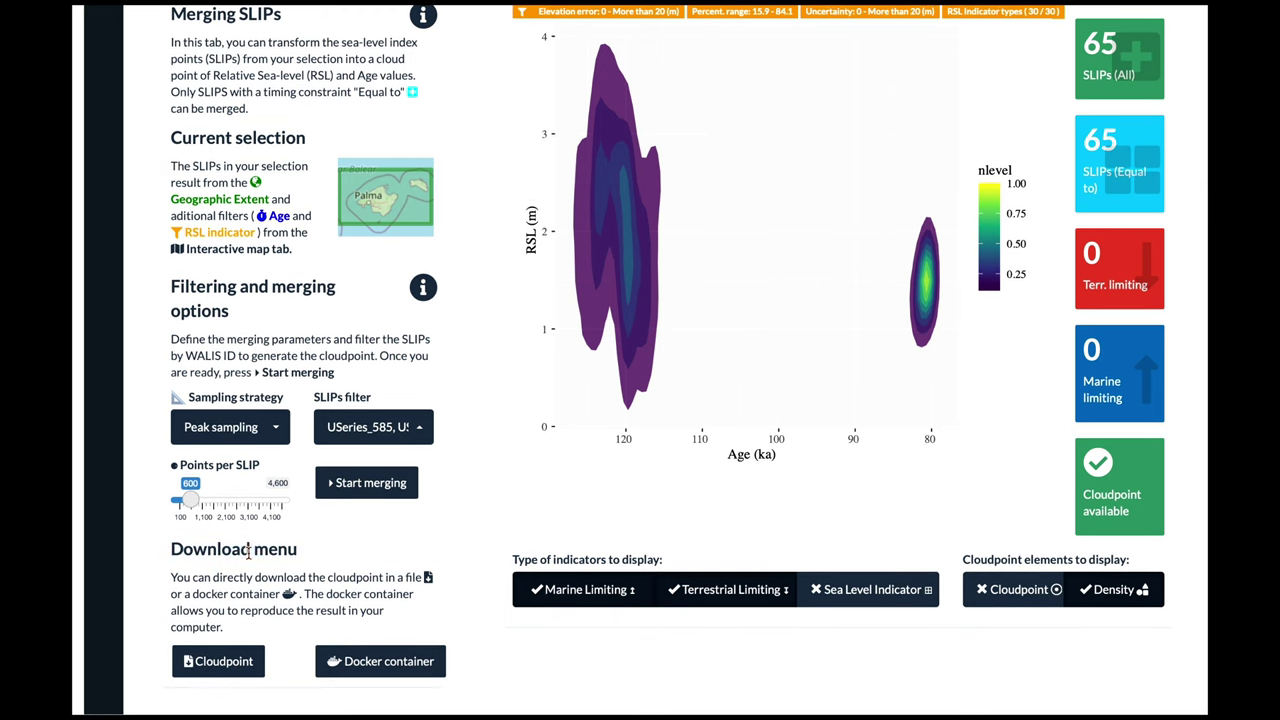
pyautogui.tripleClick(248, 552)
pyautogui.click(382, 563)
pyautogui.scroll(2, 352, 356)
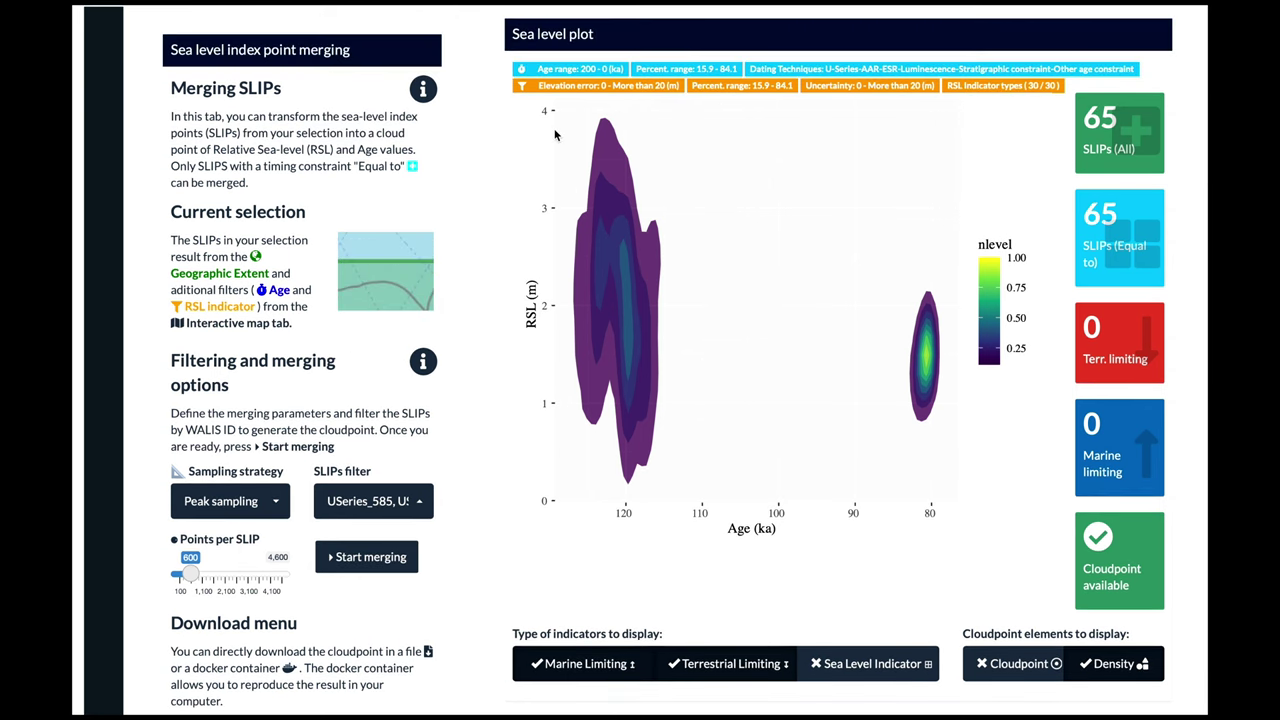
pyautogui.moveTo(477, 12)
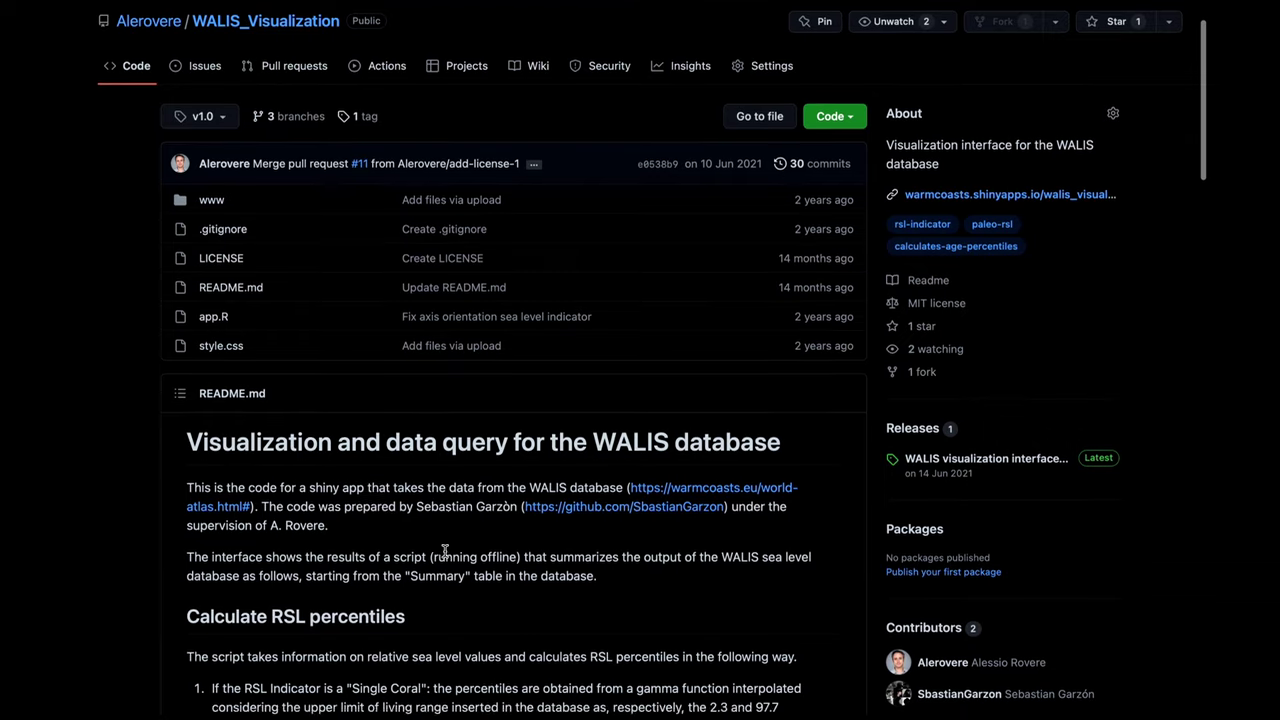
pyautogui.scroll(1, 445, 550)
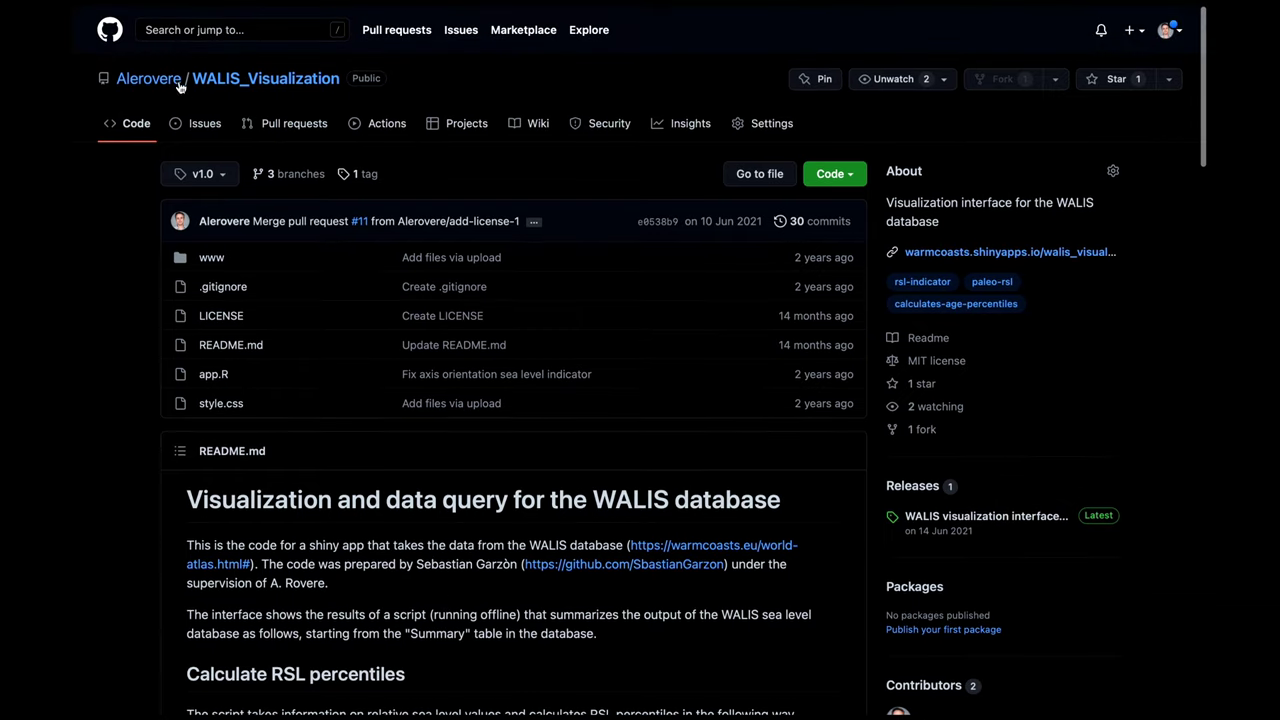
pyautogui.scroll(-3, 479, 530)
pyautogui.scroll(1, 479, 533)
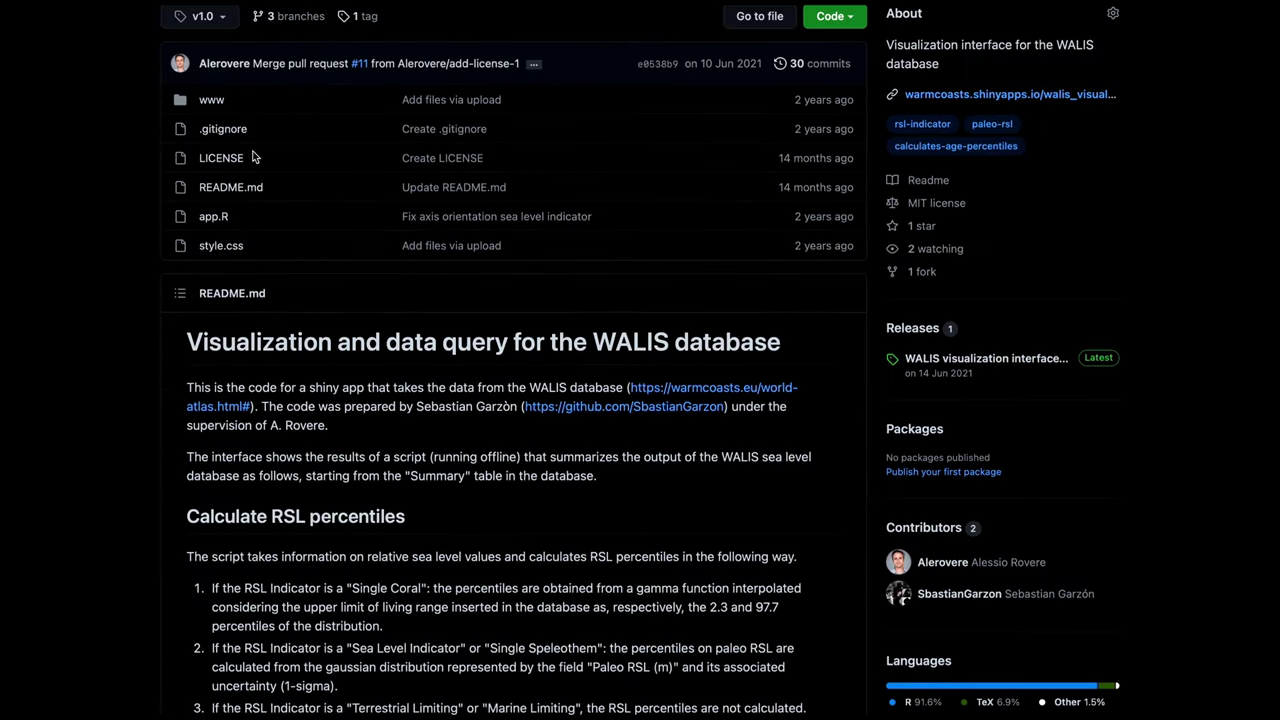
pyautogui.scroll(2, 532, 366)
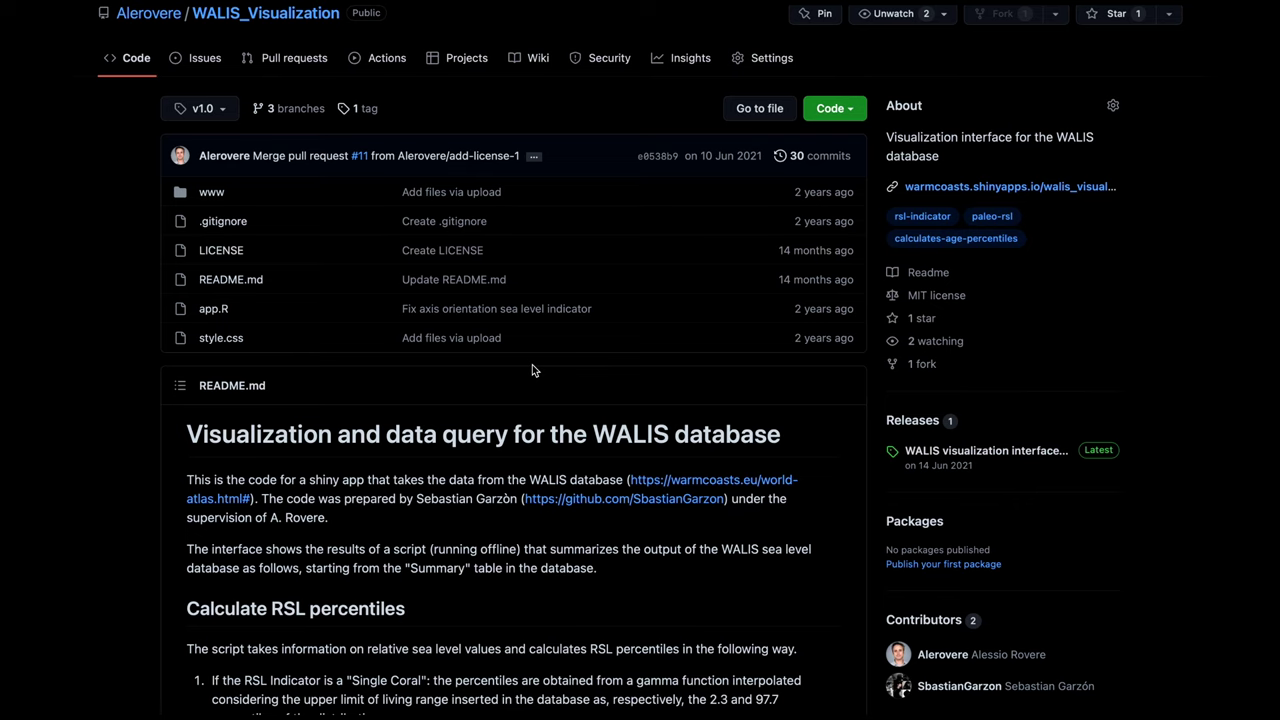
pyautogui.scroll(1, 532, 370)
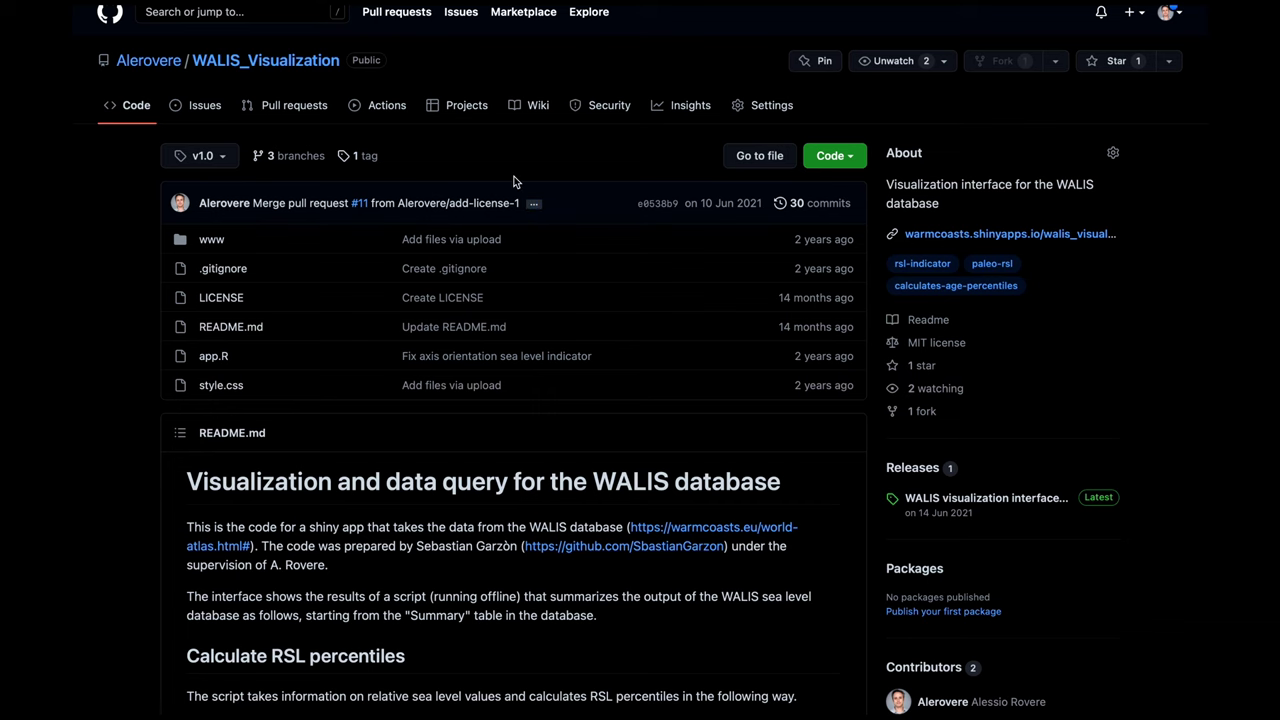
pyautogui.scroll(-2, 657, 468)
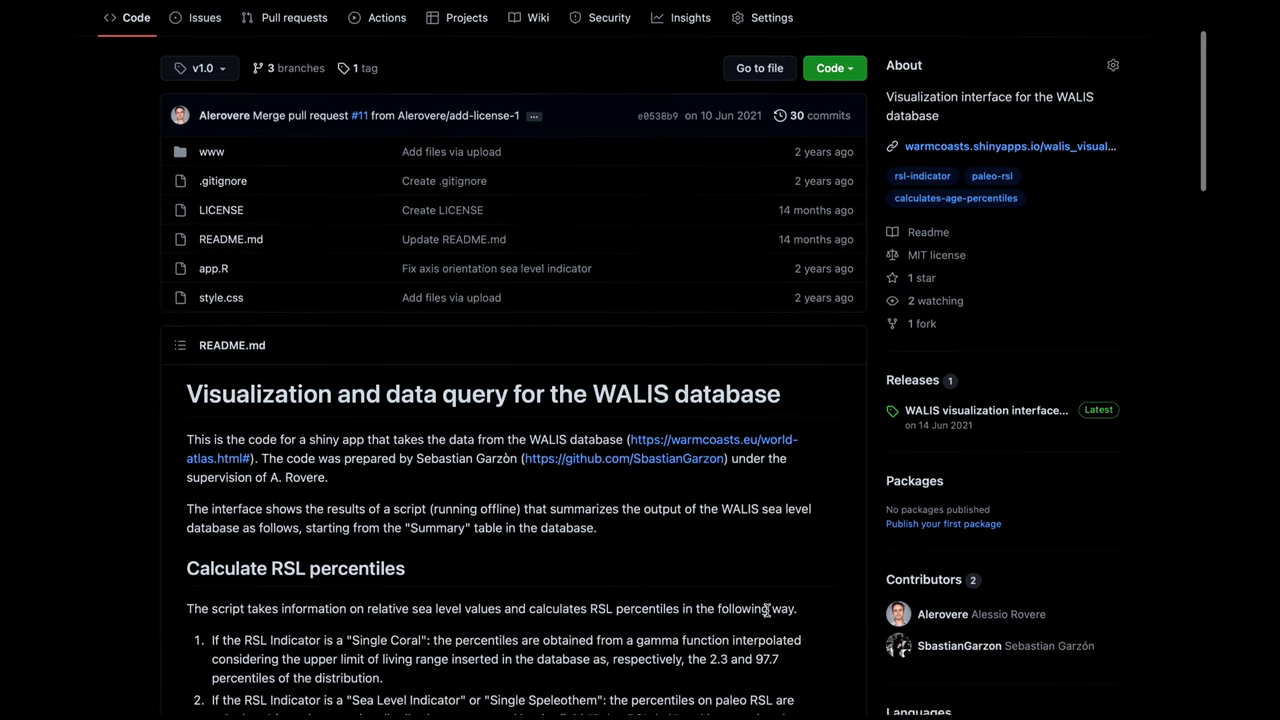
pyautogui.scroll(-7, 766, 609)
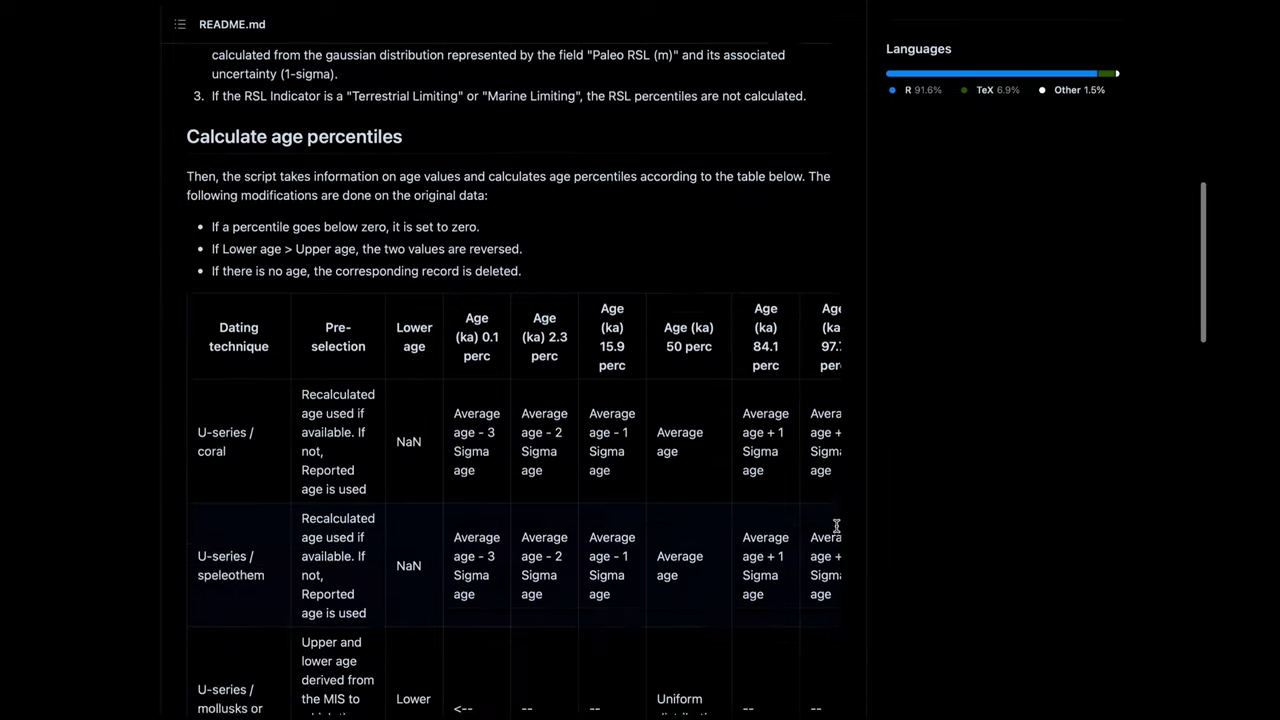
pyautogui.scroll(-15, 836, 527)
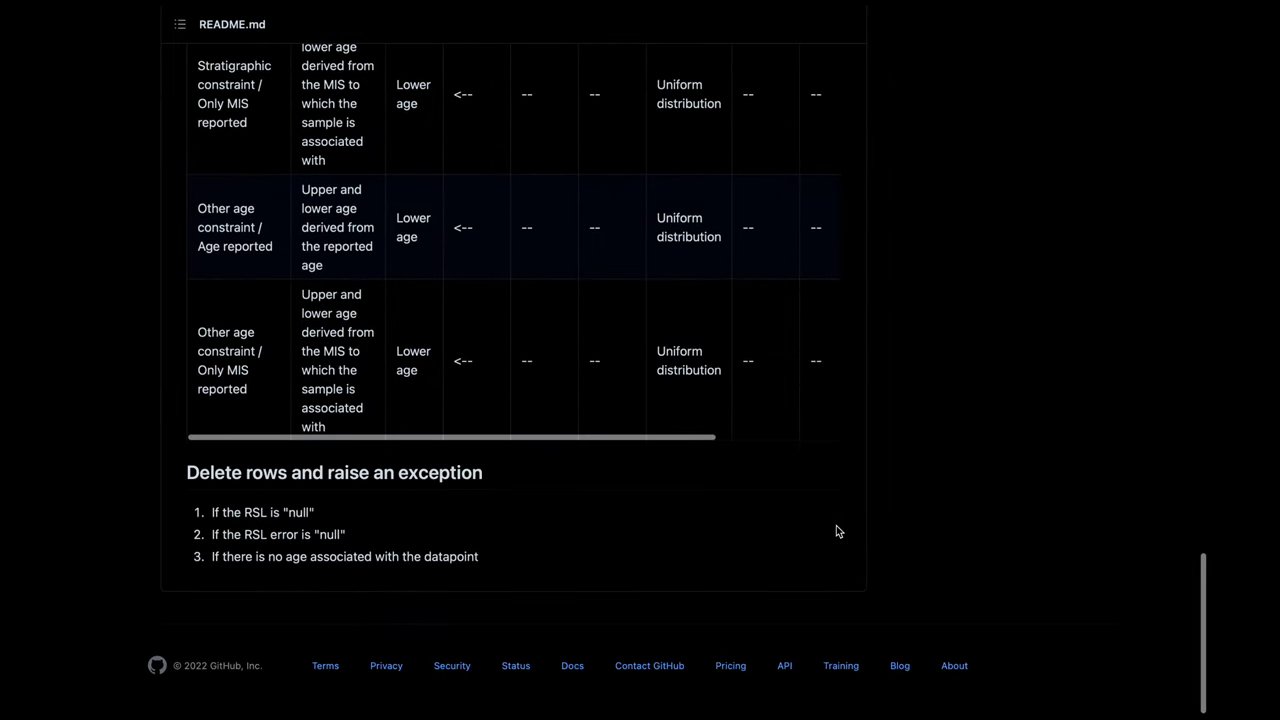
pyautogui.press('Home')
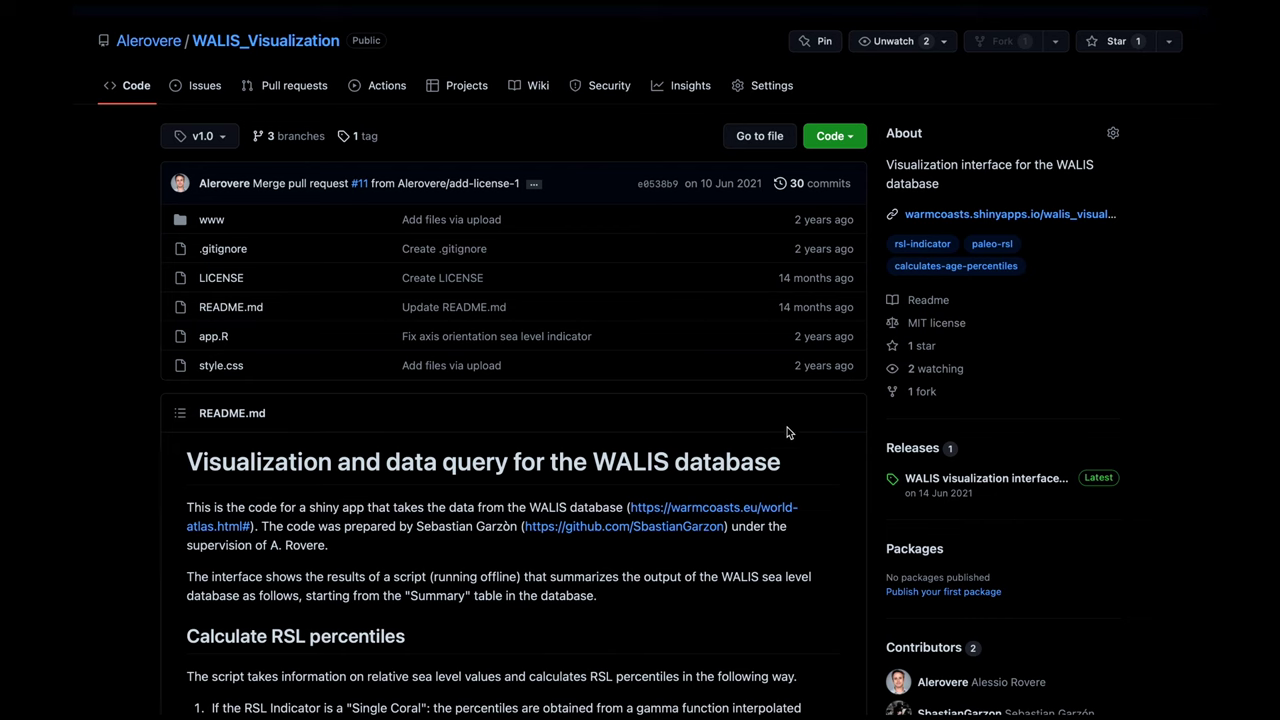
pyautogui.moveTo(560, 77)
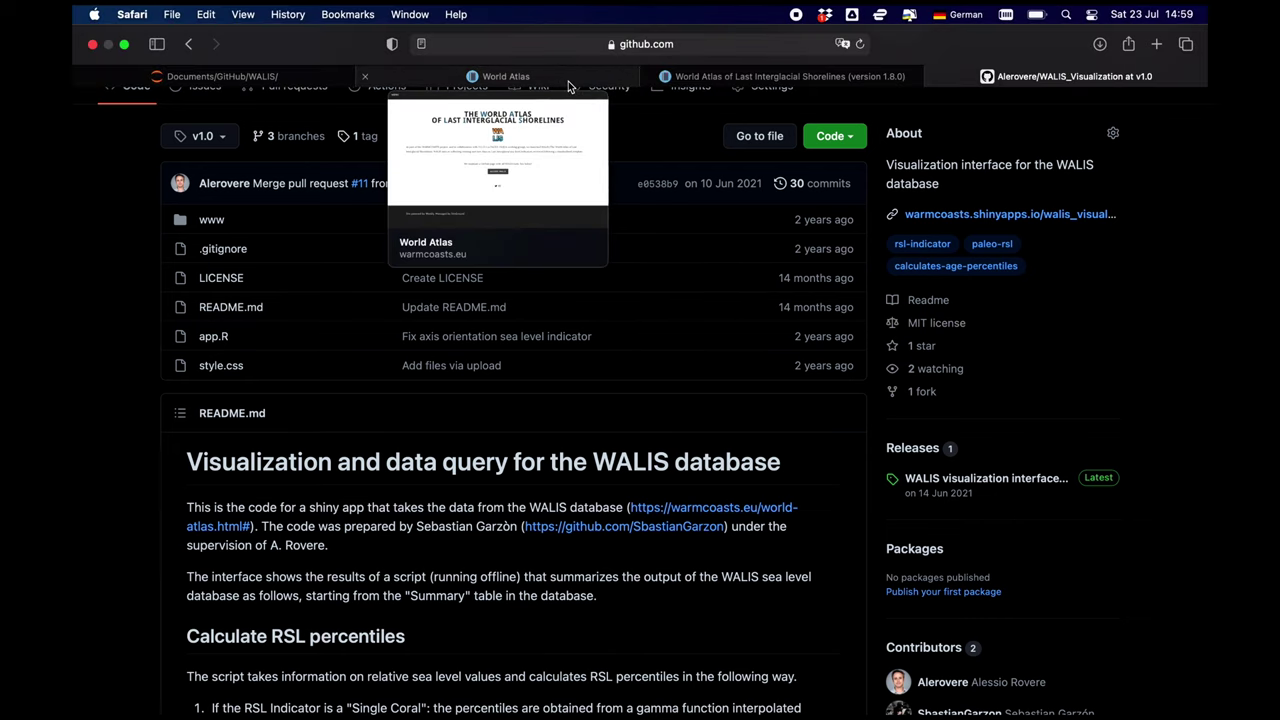
# Step: Browse into the Code/scripts folder of the WALIS GitHub repository to see its Python files
pyautogui.click(568, 84)
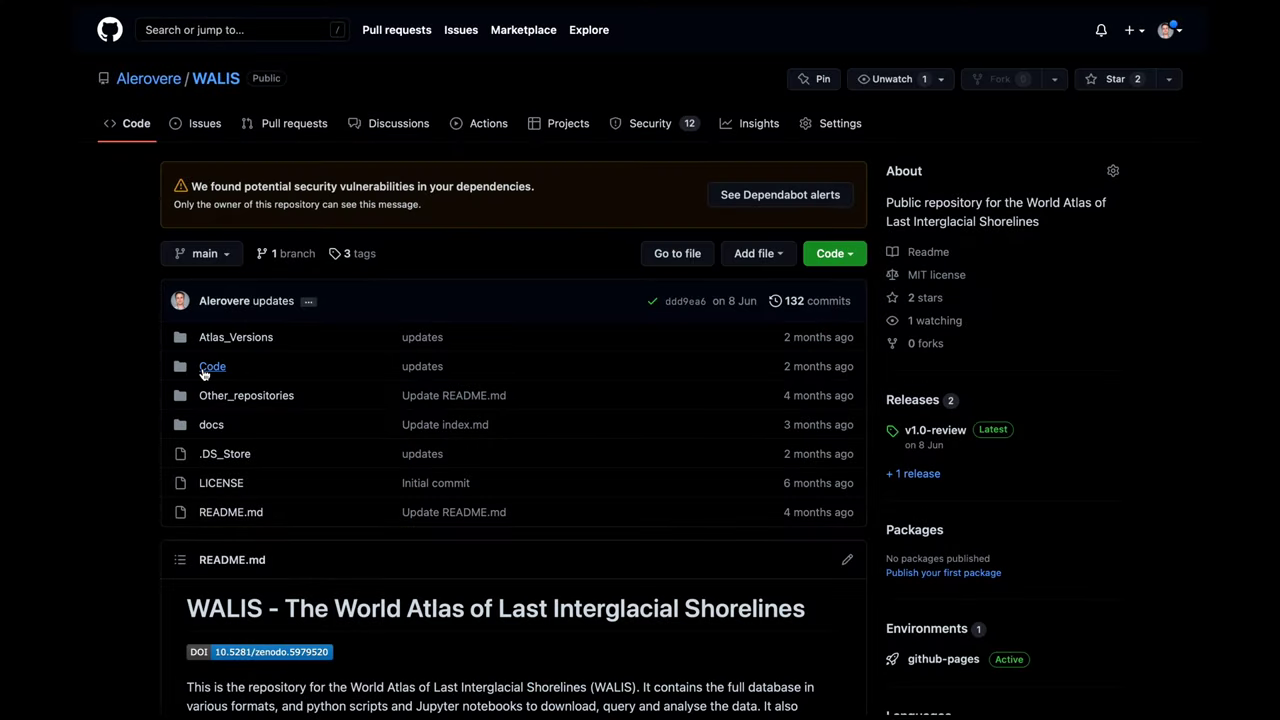
pyautogui.click(205, 370)
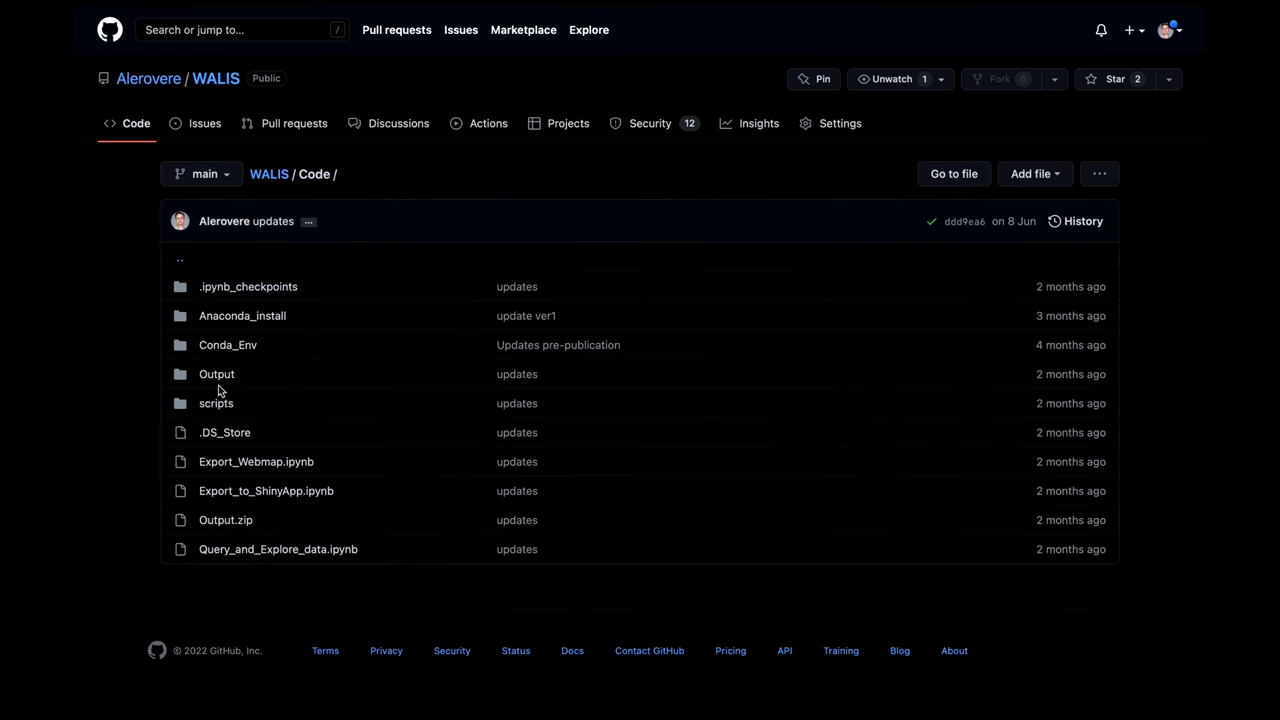
pyautogui.click(215, 403)
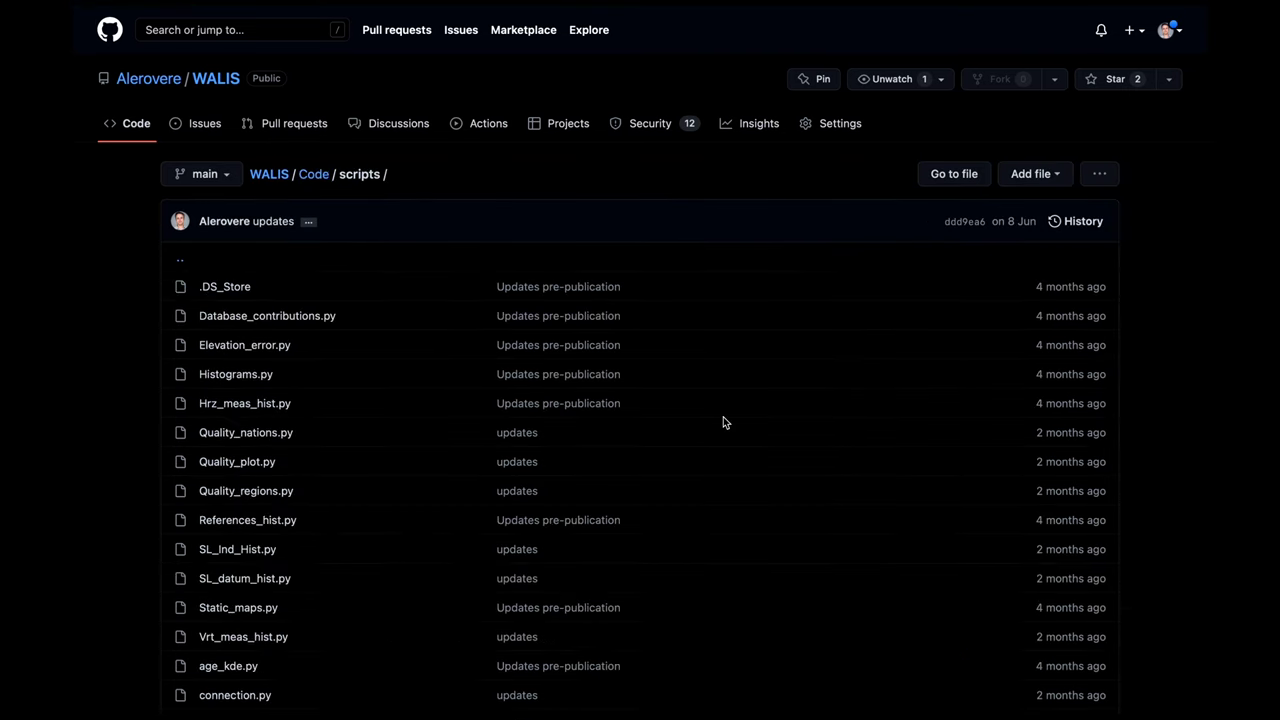
pyautogui.scroll(-5, 723, 418)
pyautogui.moveTo(423, 6)
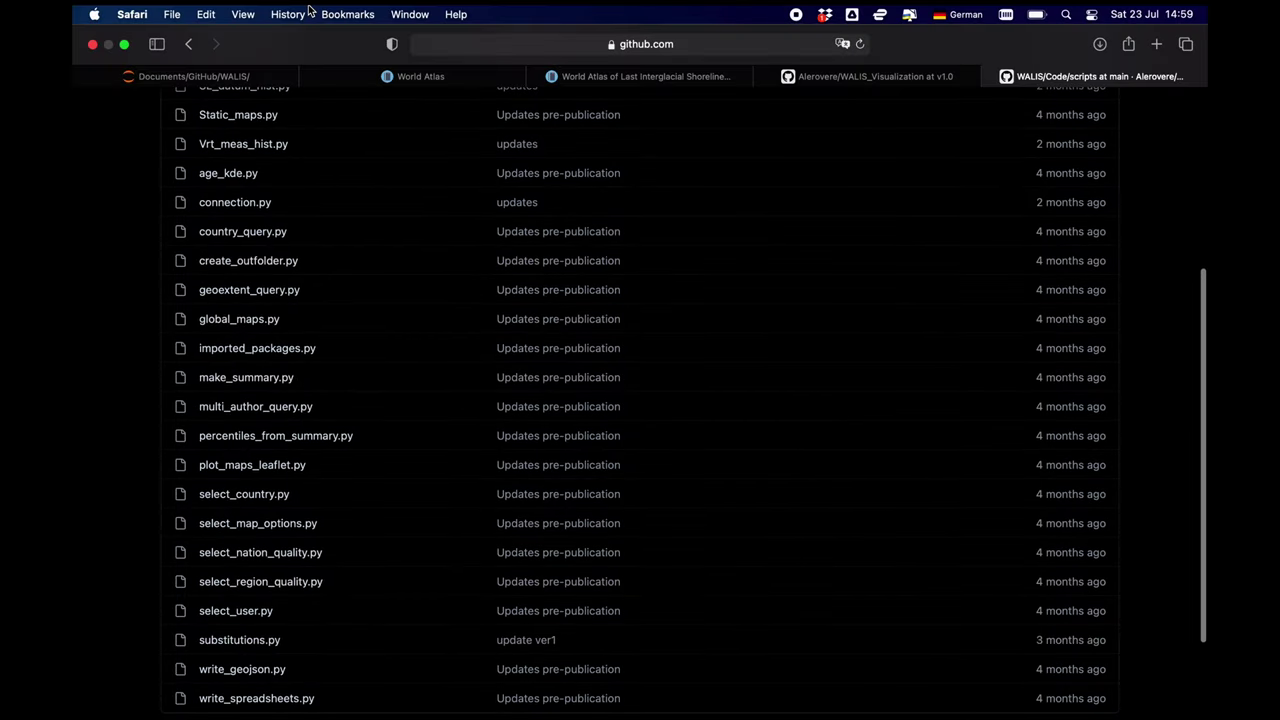
pyautogui.click(228, 78)
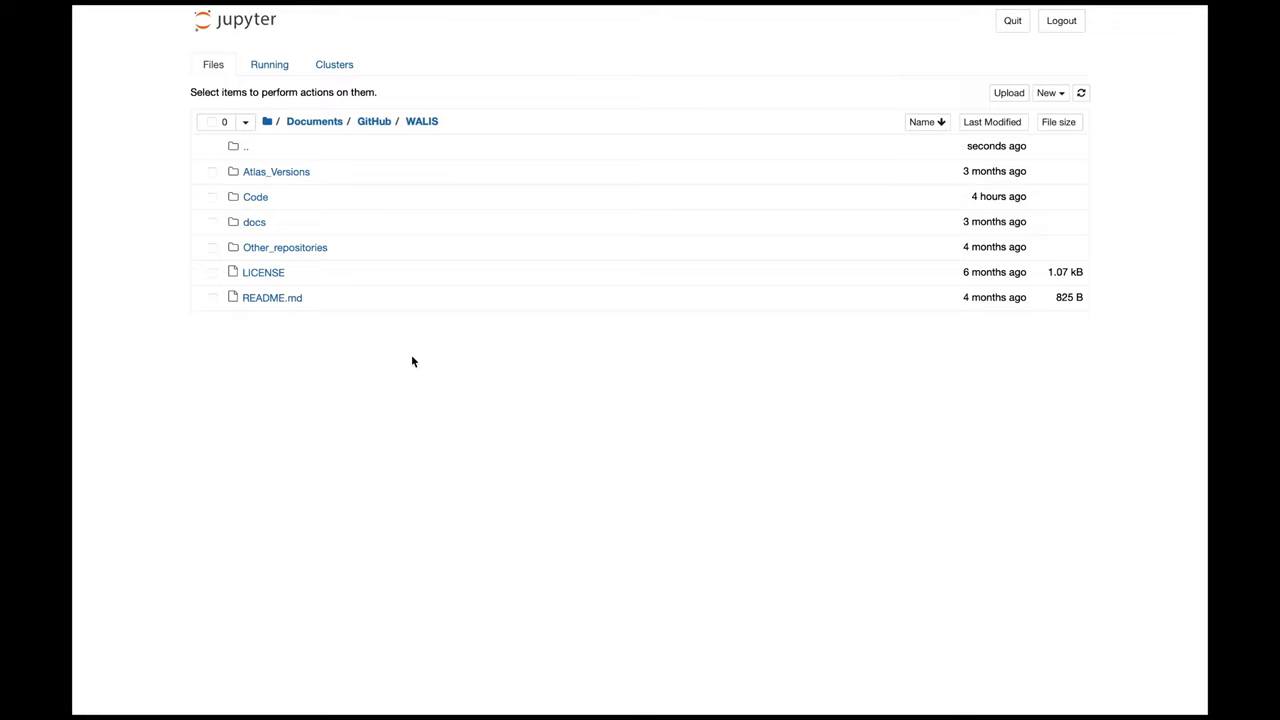
# Step: Open Export_to_ShinyApp.ipynb from the Jupyter Code folder and read through its cells and outputs
pyautogui.click(257, 198)
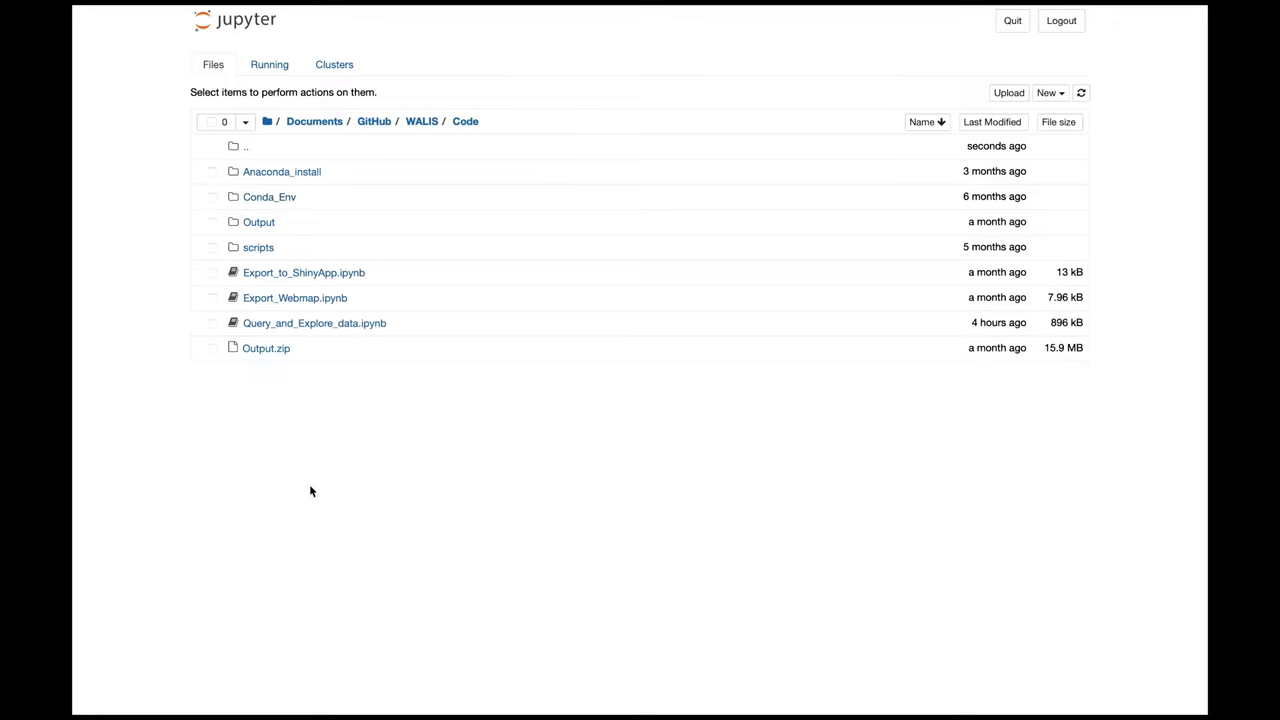
pyautogui.click(297, 274)
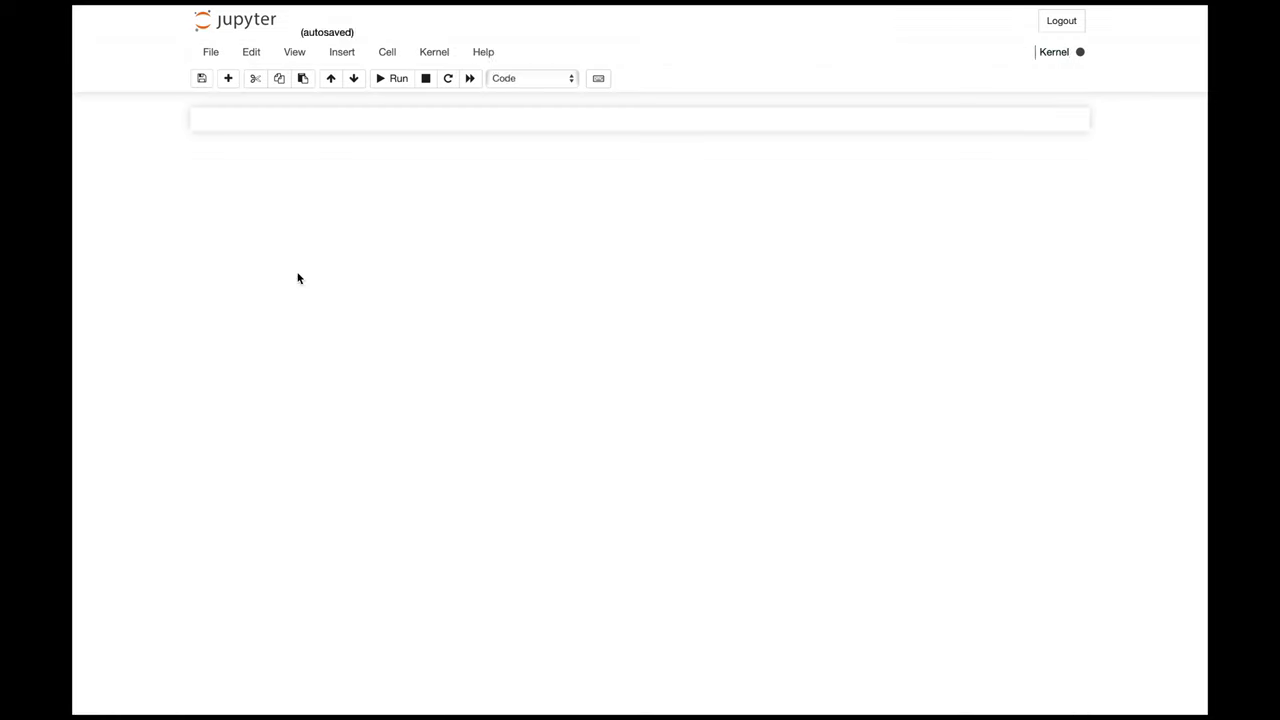
pyautogui.scroll(-10, 818, 437)
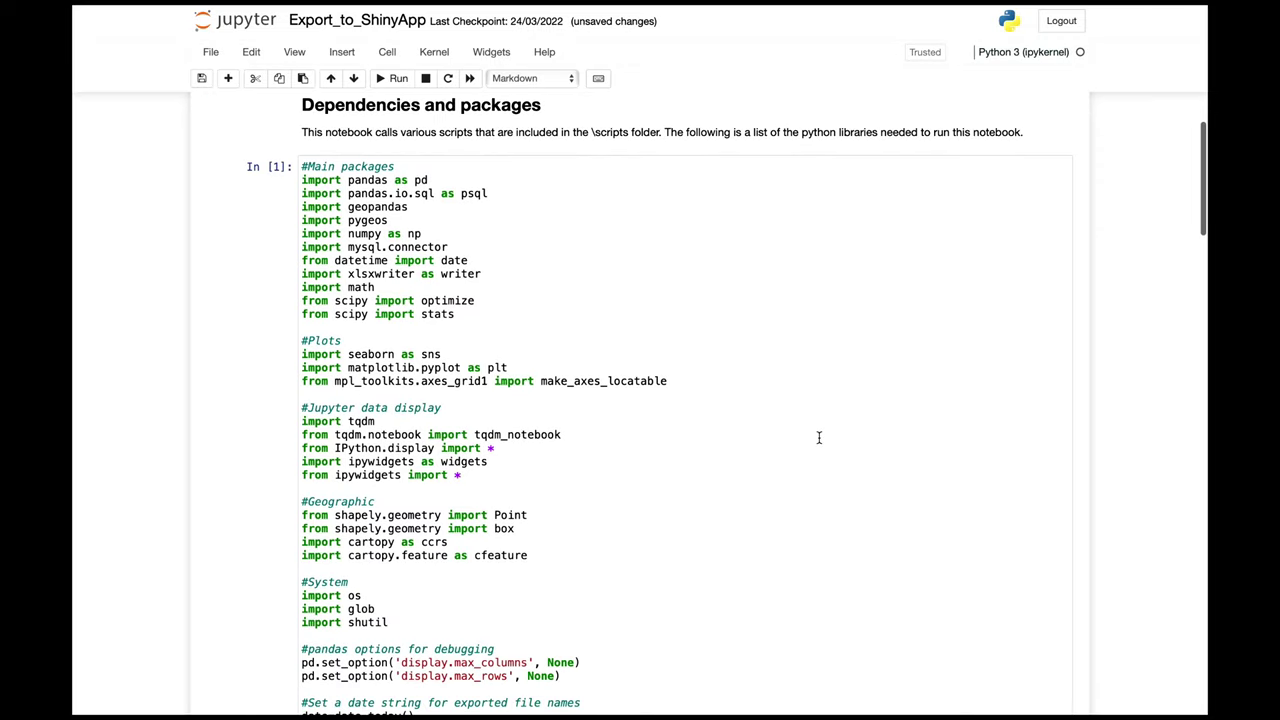
pyautogui.scroll(-18, 818, 437)
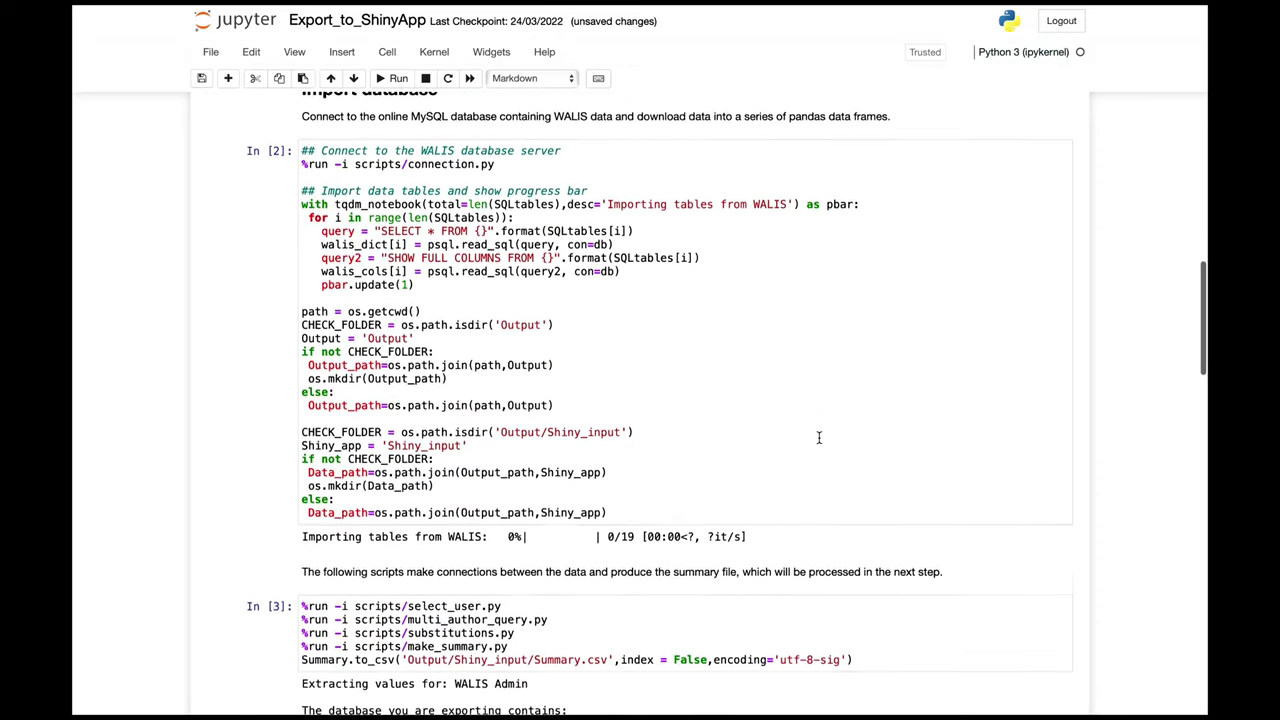
pyautogui.scroll(-1, 818, 442)
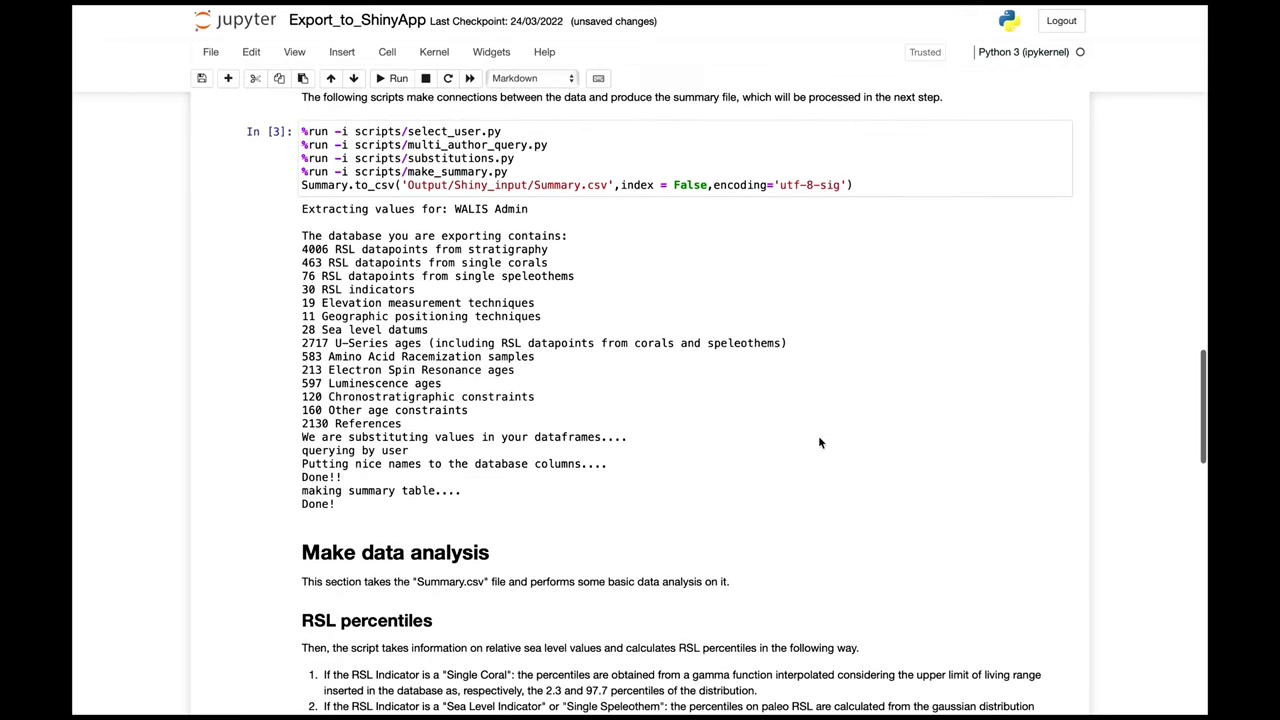
pyautogui.scroll(-14, 818, 442)
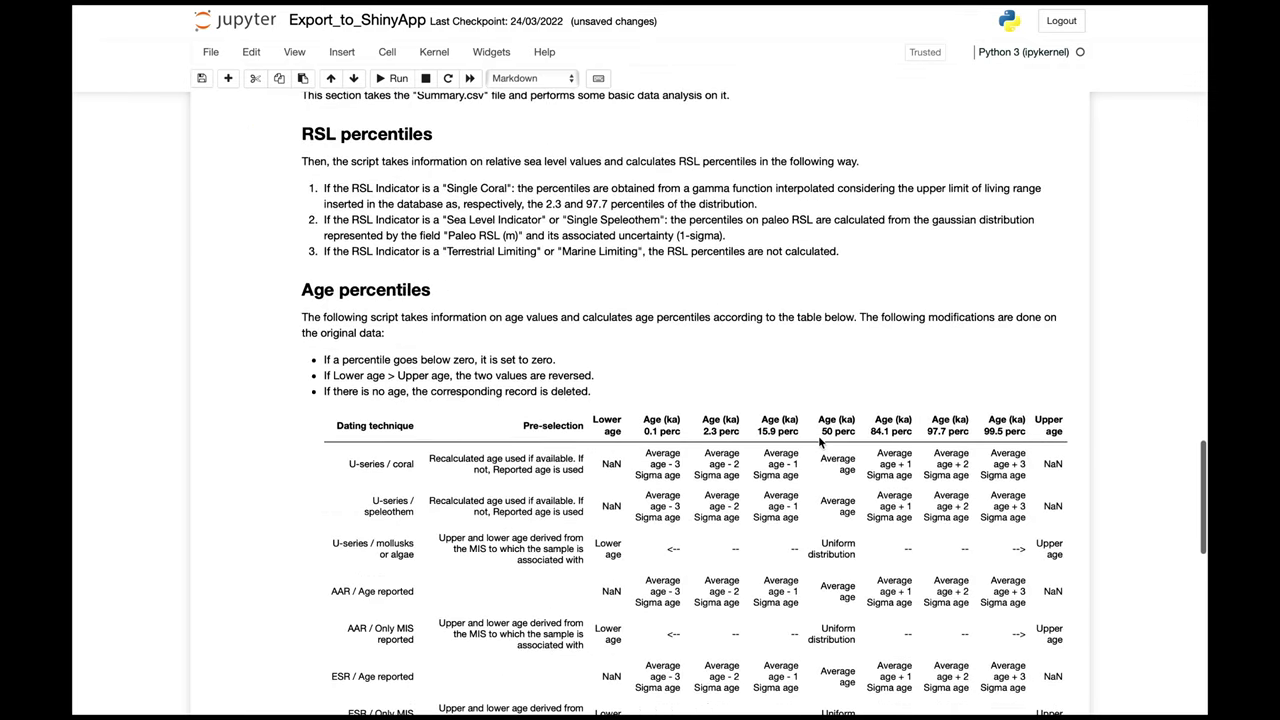
pyautogui.scroll(-8, 830, 491)
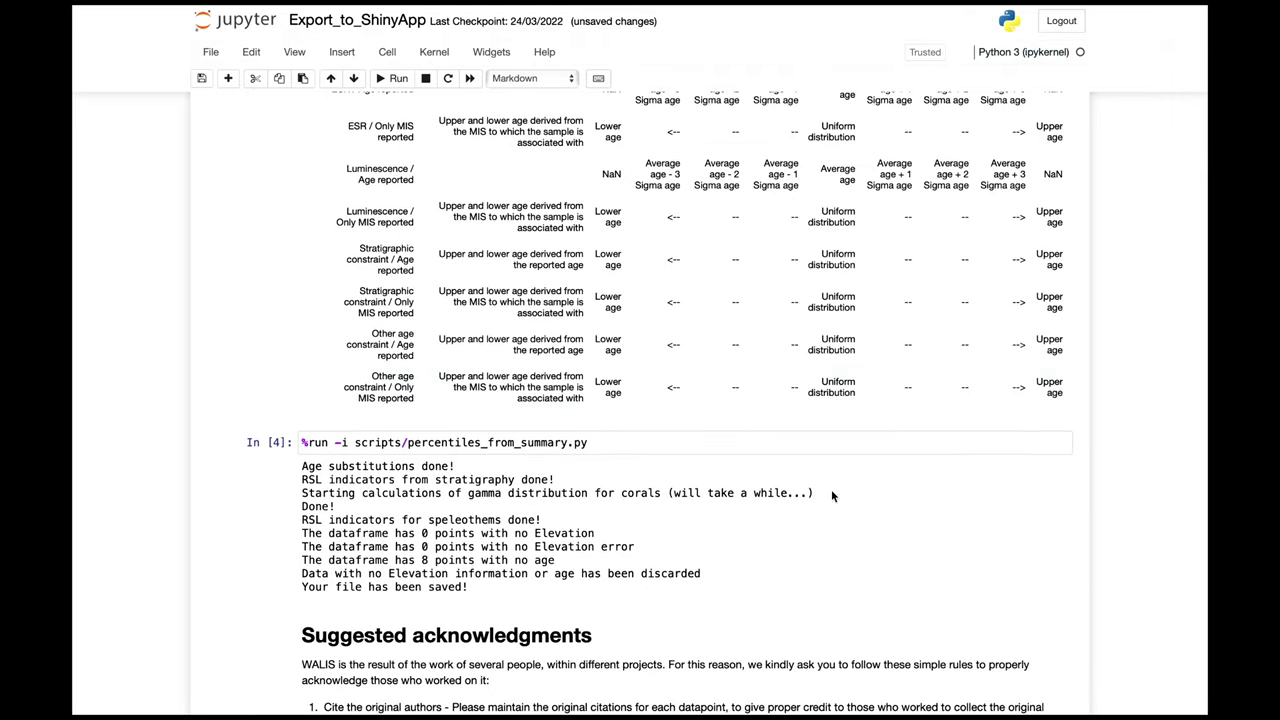
pyautogui.scroll(-5, 831, 489)
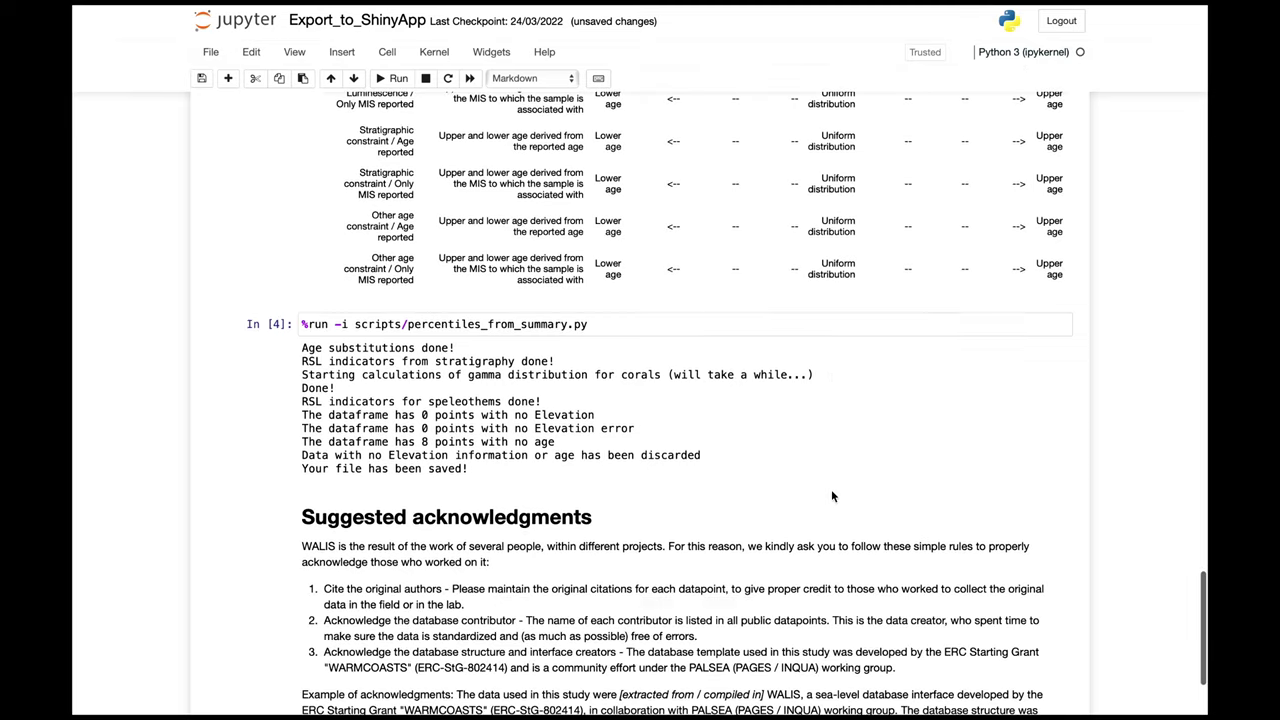
pyautogui.scroll(20, 740, 493)
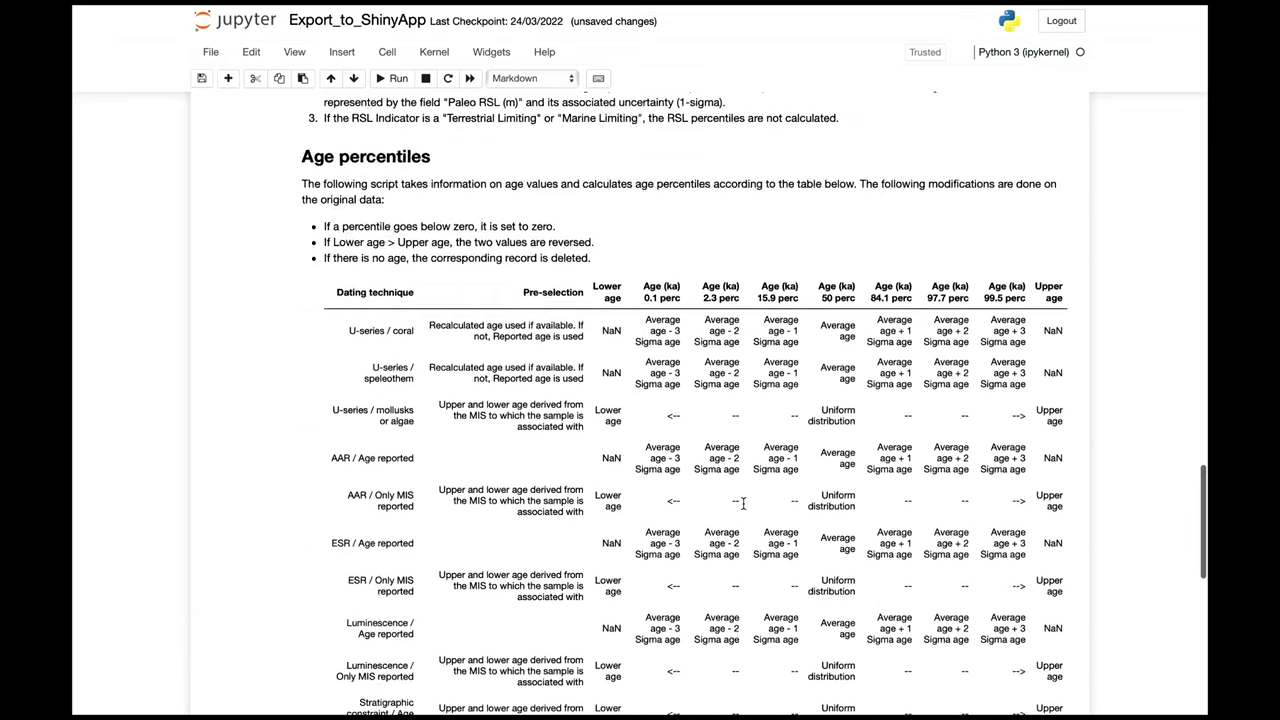
pyautogui.moveTo(275, 80)
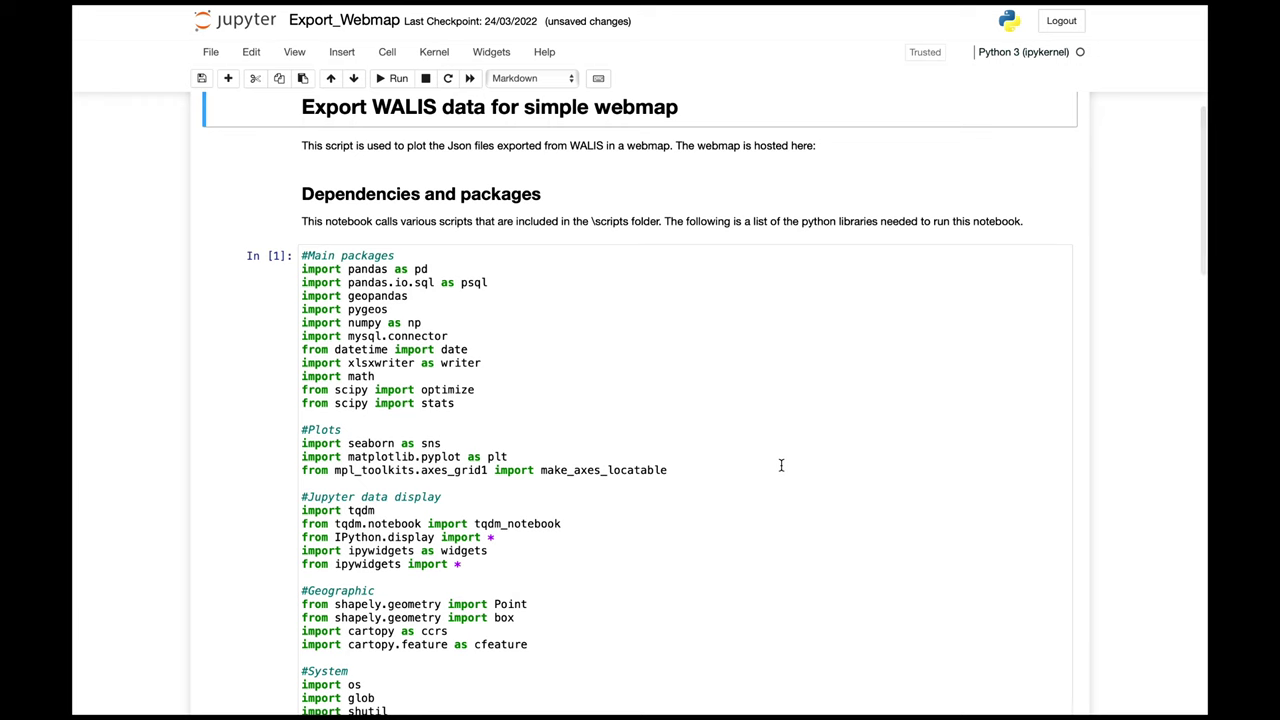
# Step: Scroll through the Export_Webmap notebook's cells
pyautogui.scroll(-5, 781, 465)
pyautogui.scroll(-8, 781, 465)
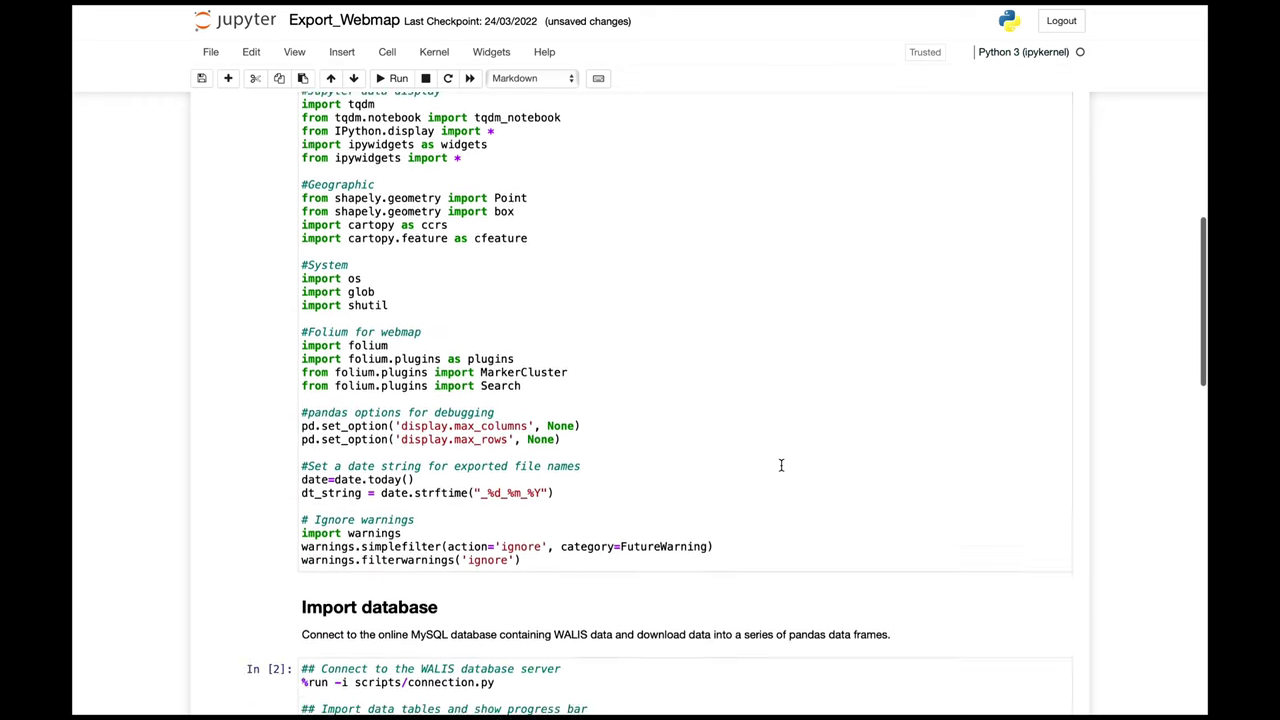
pyautogui.scroll(-9, 781, 469)
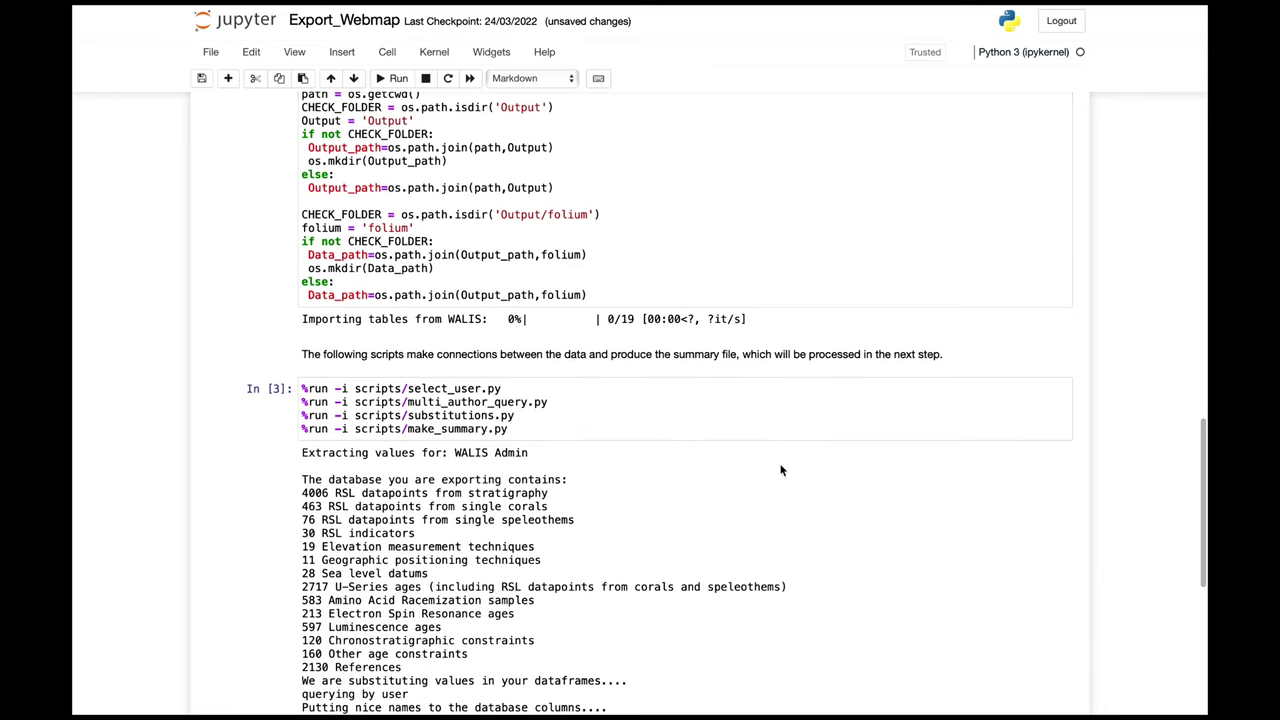
pyautogui.scroll(-3, 602, 418)
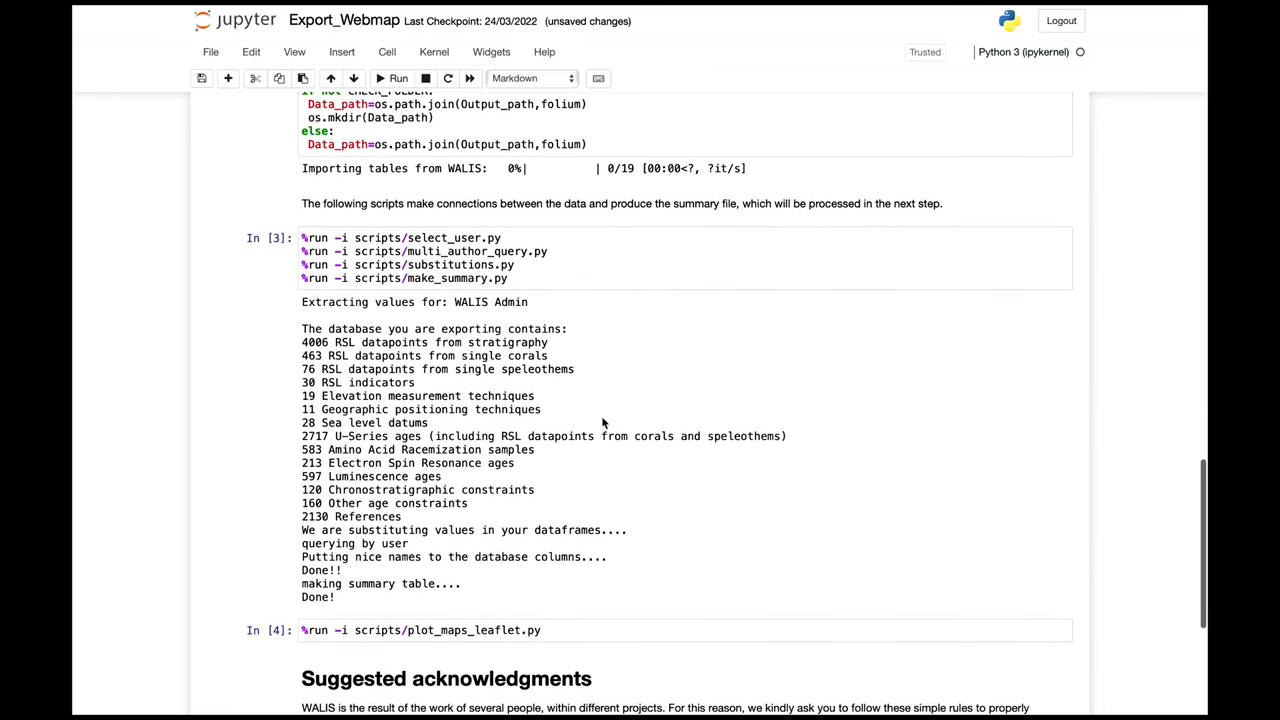
pyautogui.scroll(-6, 602, 422)
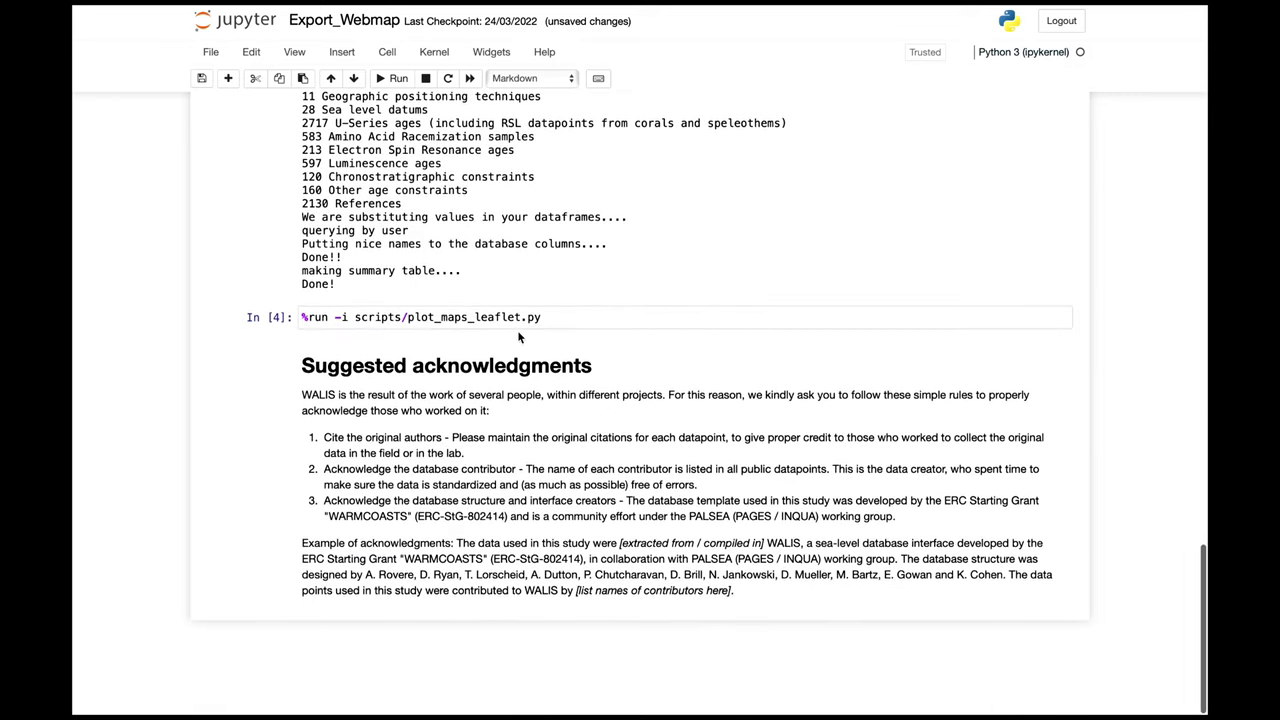
pyautogui.moveTo(283, 3)
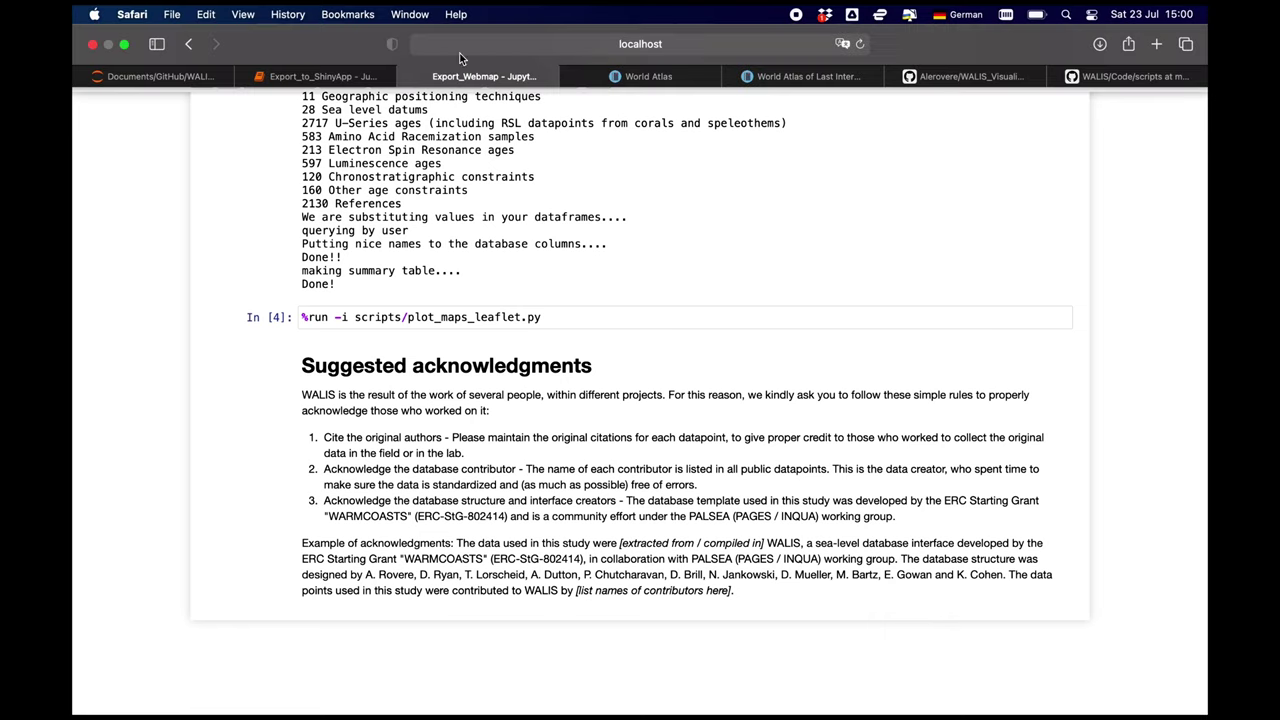
# Step: View the WALIS webmap of sea-level datapoints, panning the world map up and left
pyautogui.click(648, 76)
pyautogui.click(768, 79)
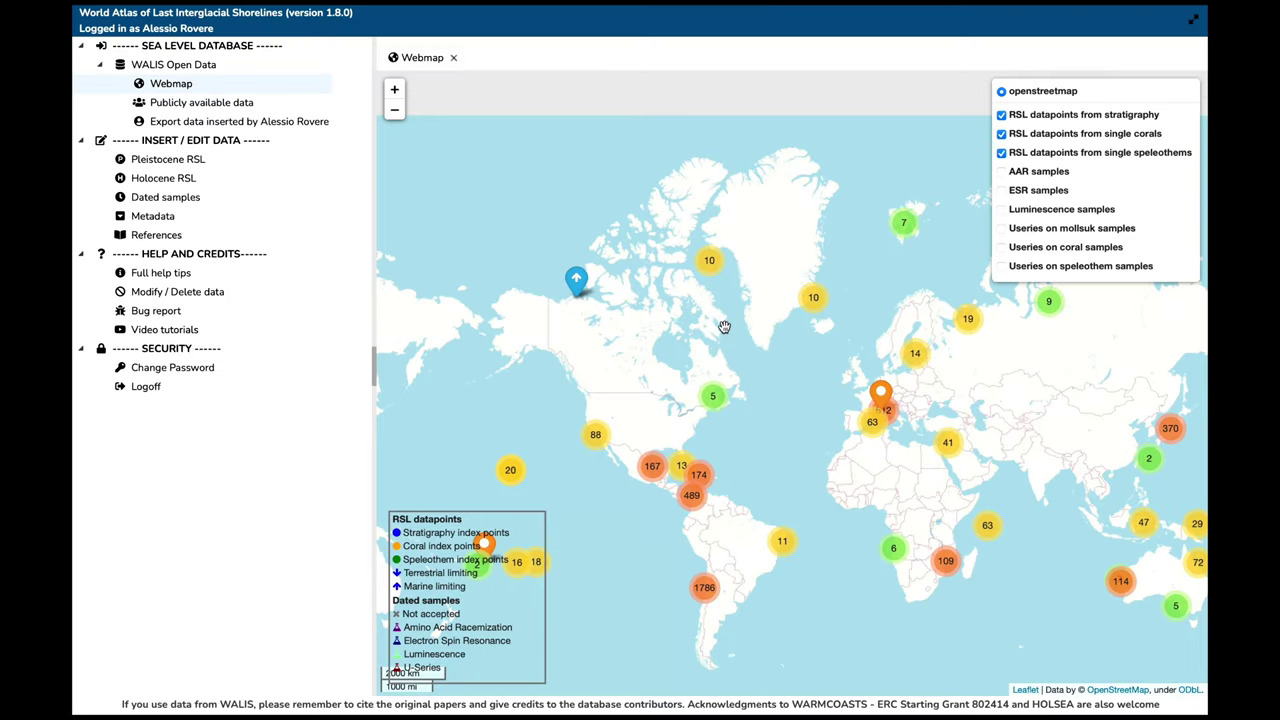
pyautogui.moveTo(724, 326); pyautogui.dragTo(619, 250)
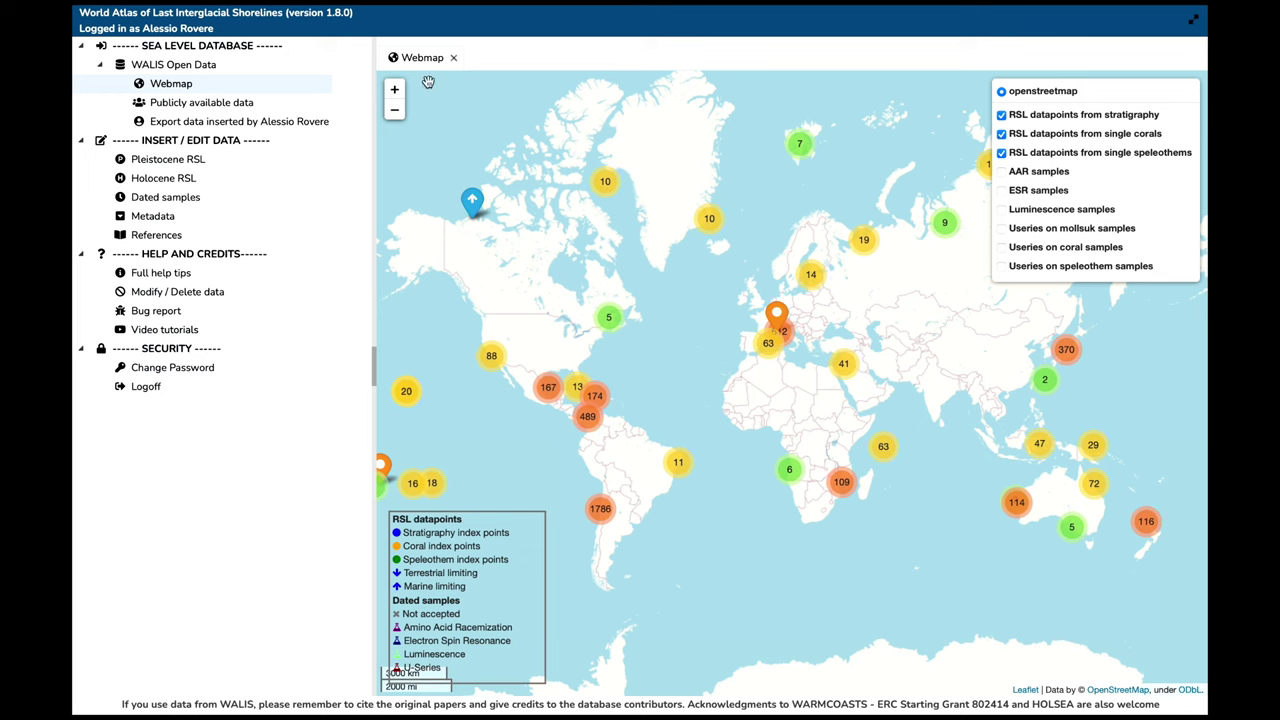
# Step: Review the Export_to_ShinyApp and Export_Webmap notebooks once more
pyautogui.moveTo(428, 3)
pyautogui.click(349, 80)
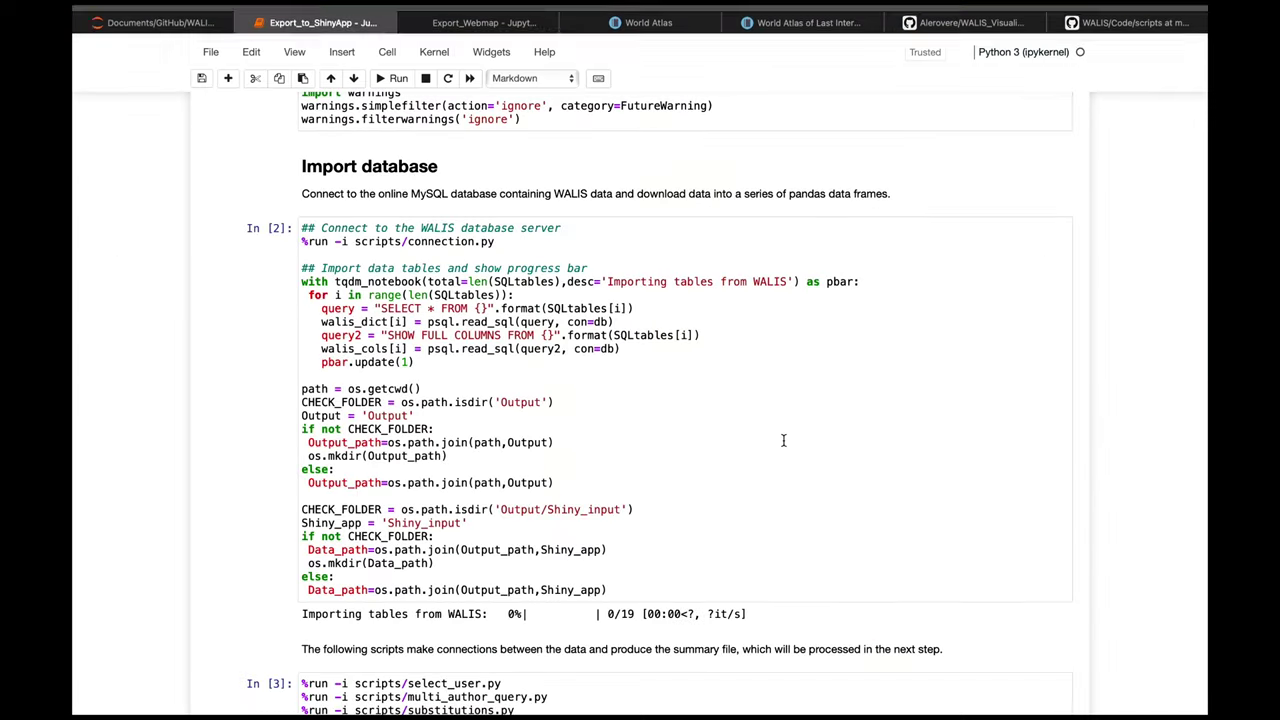
pyautogui.scroll(-15, 783, 445)
pyautogui.scroll(-5, 783, 445)
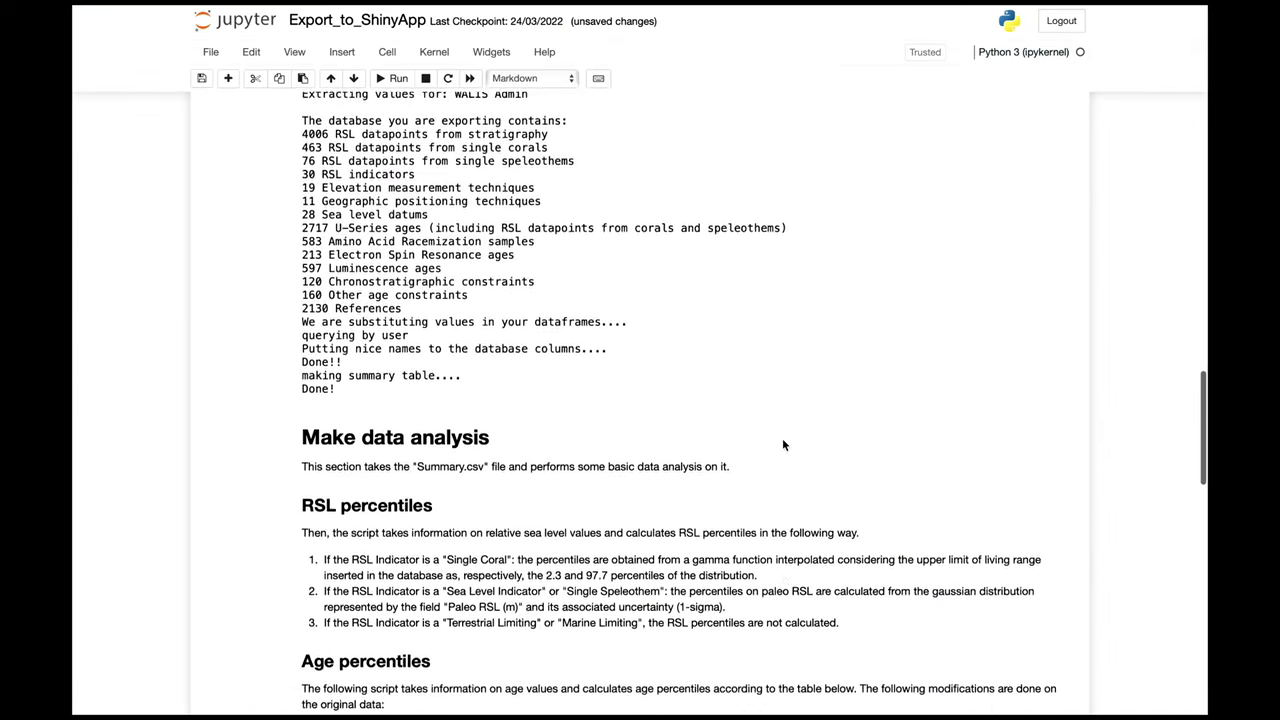
pyautogui.scroll(7, 782, 438)
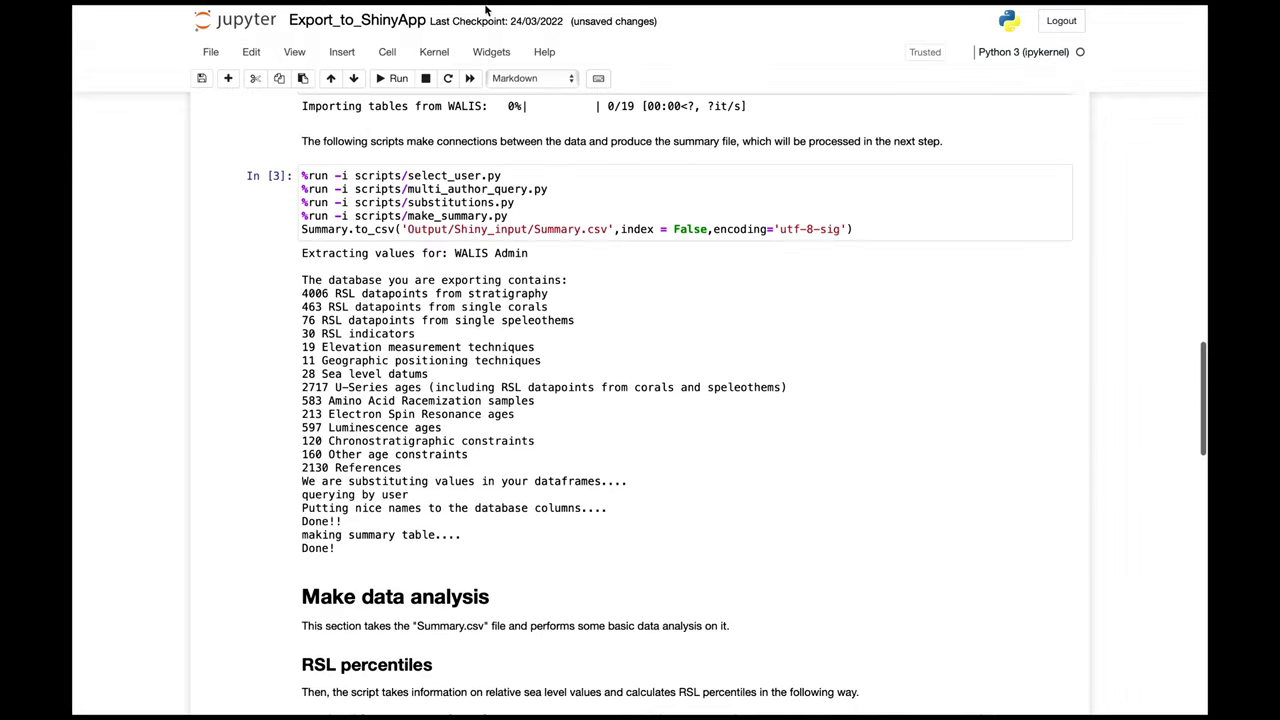
pyautogui.moveTo(514, 51)
pyautogui.click(454, 78)
pyautogui.scroll(5, 584, 370)
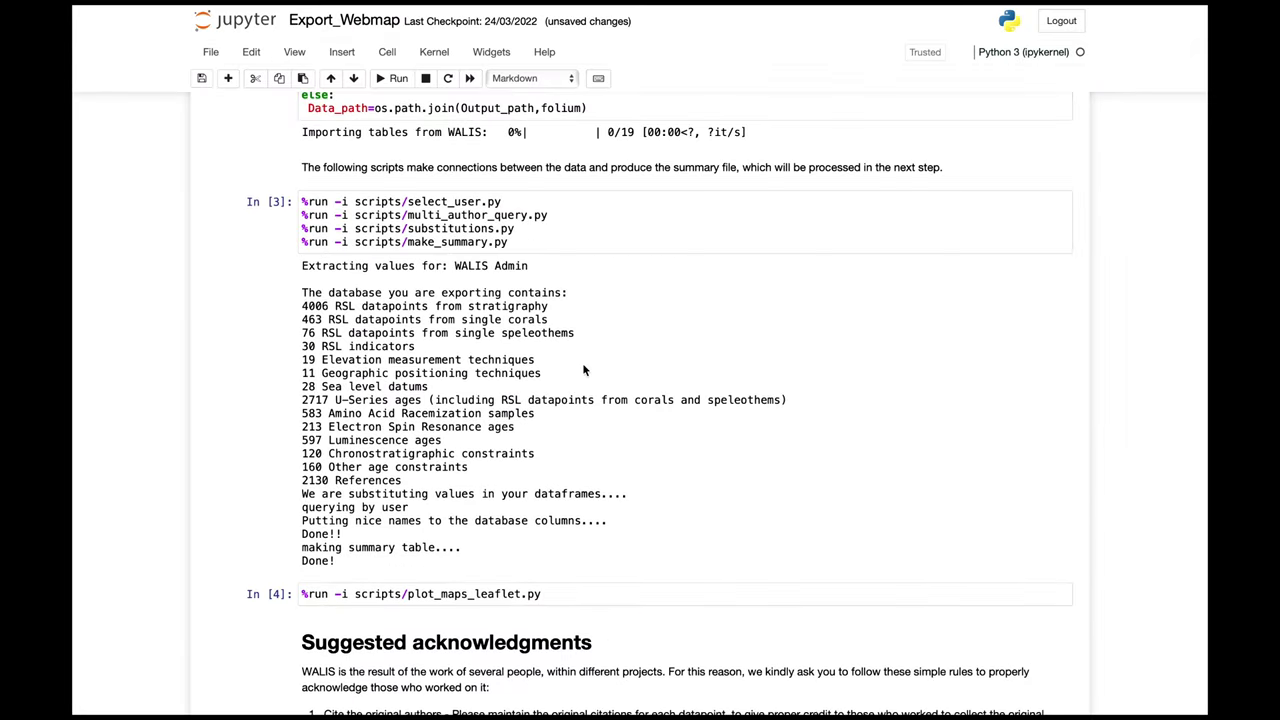
pyautogui.scroll(4, 628, 352)
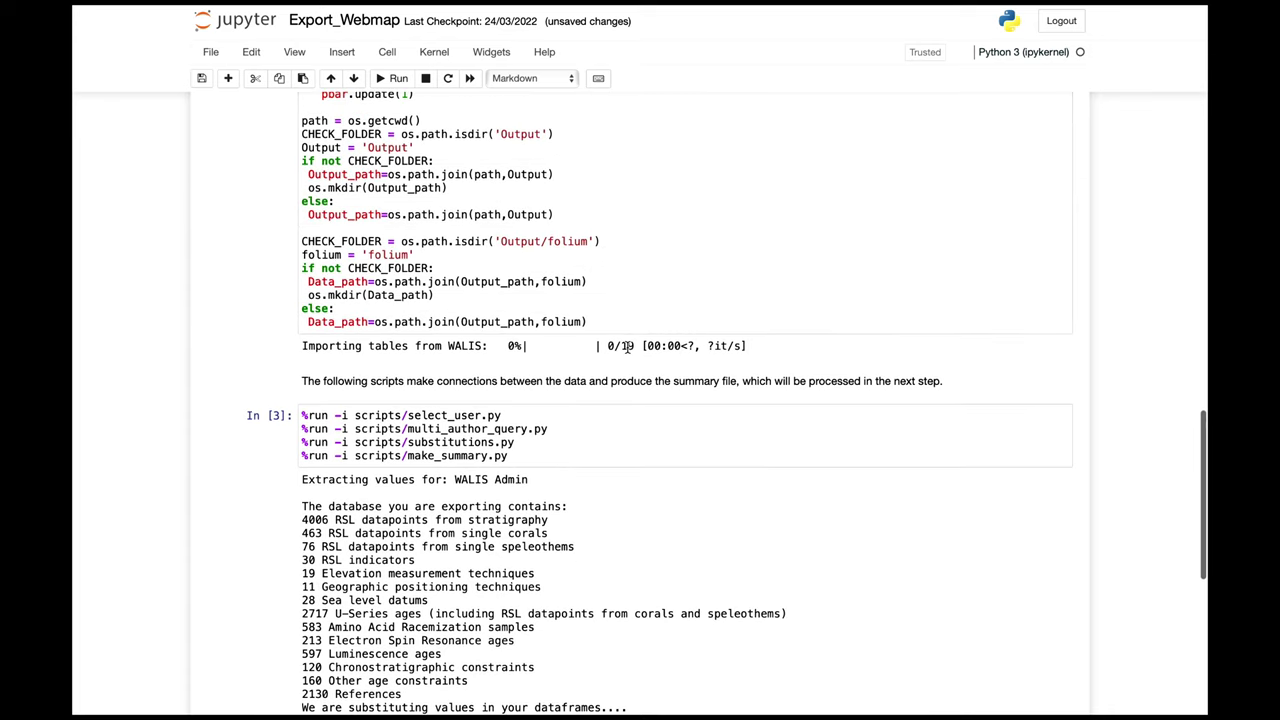
# Step: Close the Export_Webmap and Export_to_ShinyApp notebook pages
pyautogui.moveTo(512, 10)
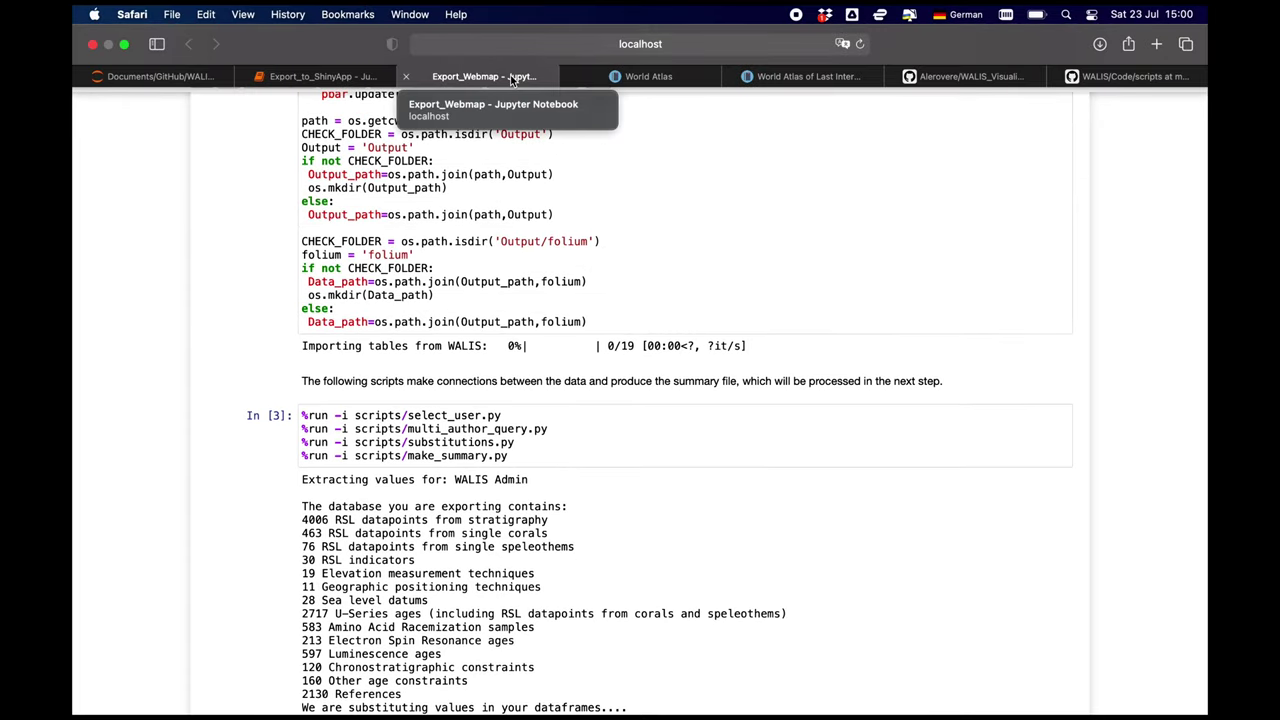
pyautogui.moveTo(368, 82)
pyautogui.click(407, 78)
pyautogui.click(247, 80)
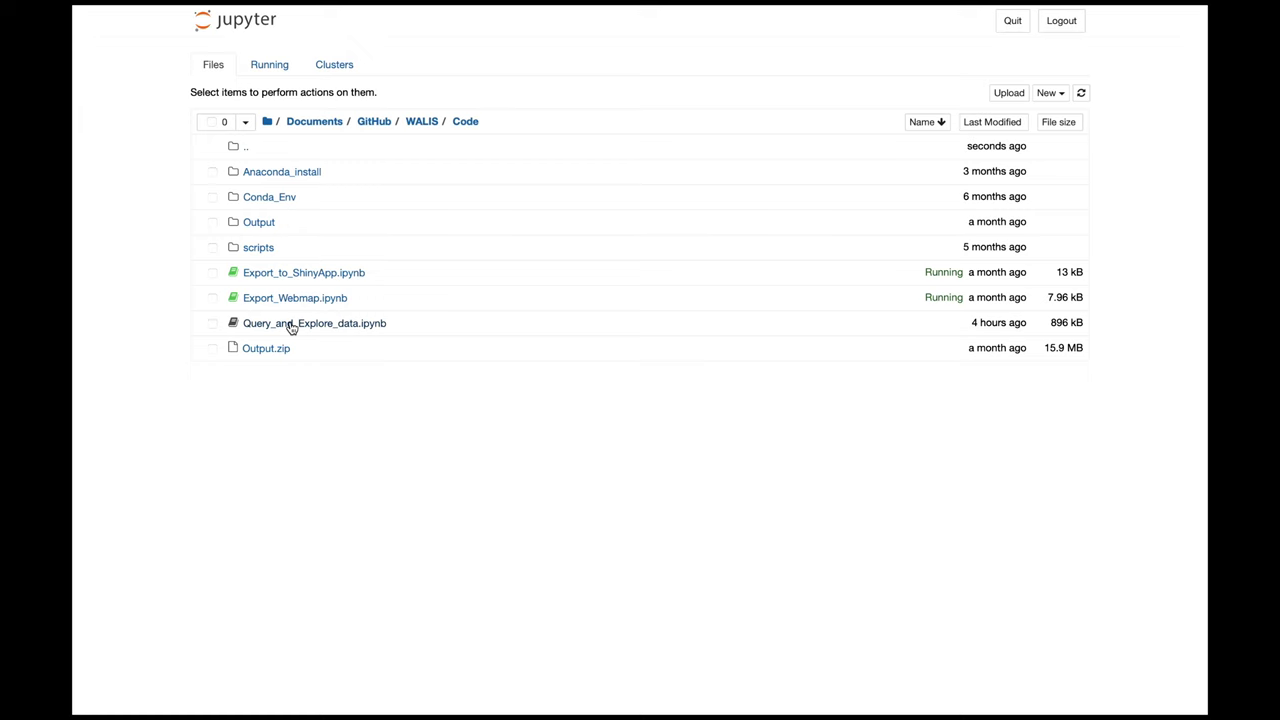
# Step: Open Query_and_Explore_data.ipynb and look through its import cells
pyautogui.click(290, 324)
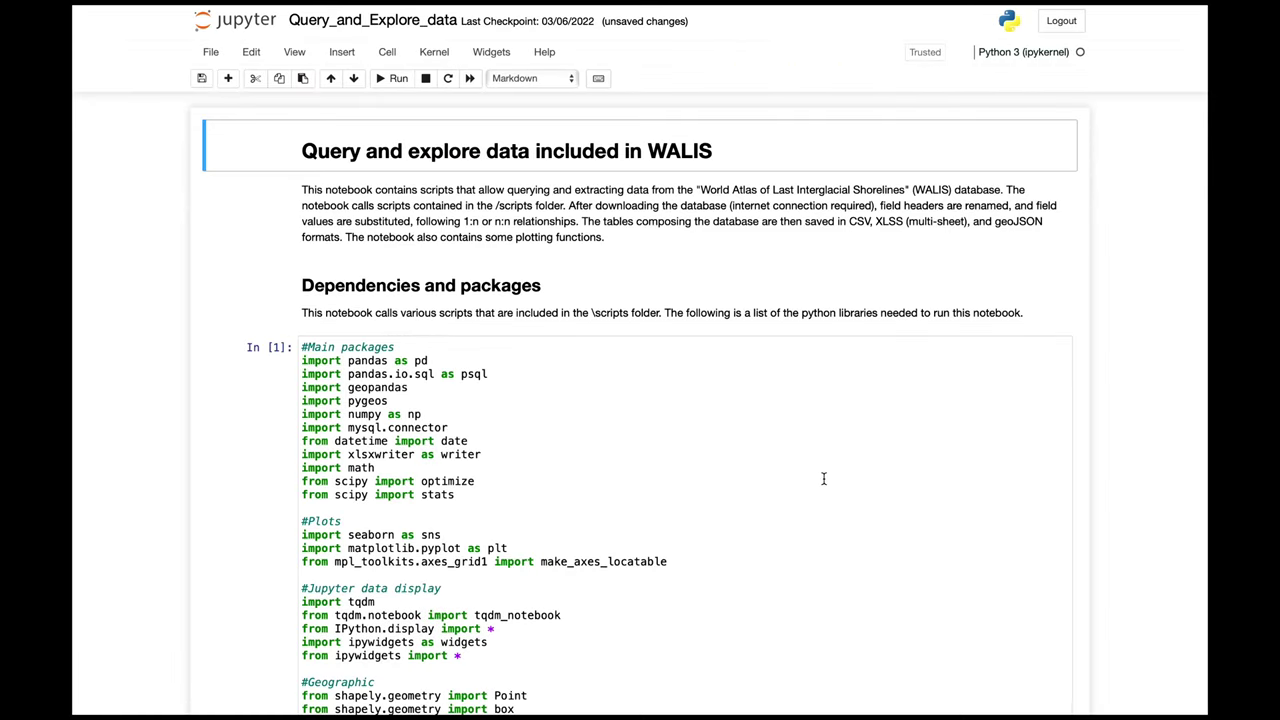
pyautogui.scroll(-1, 824, 479)
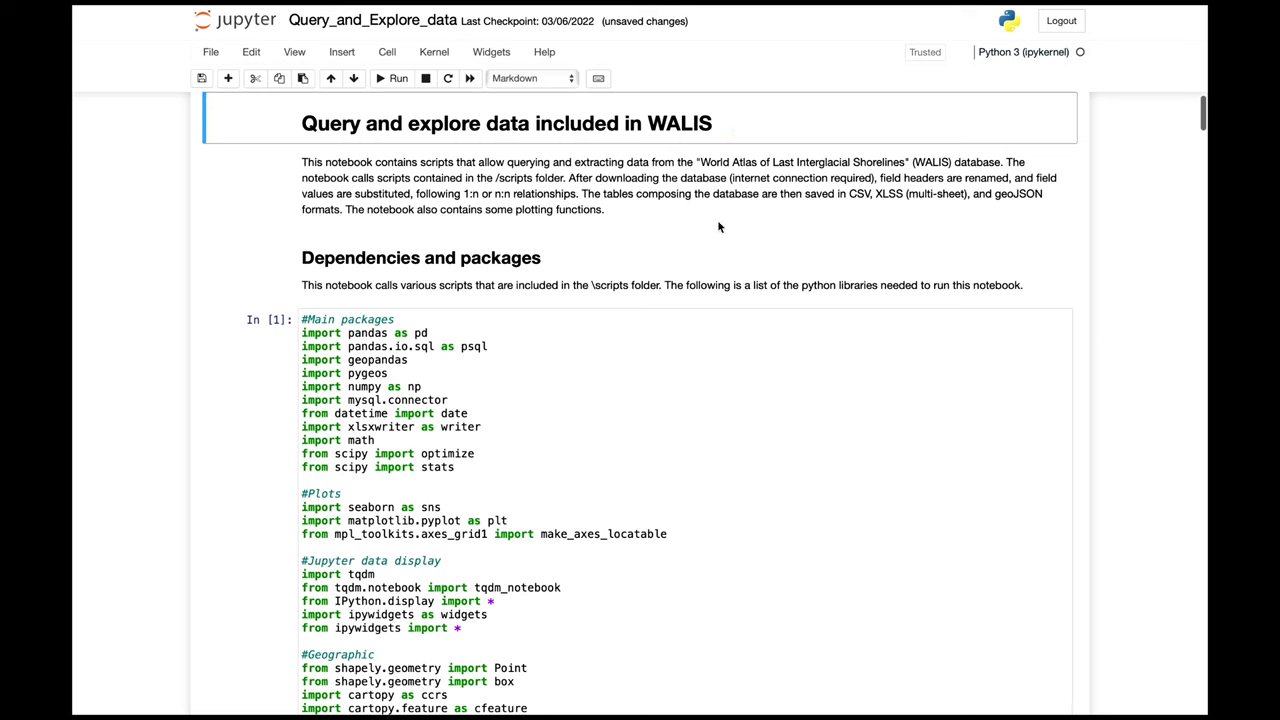
pyautogui.scroll(-4, 764, 310)
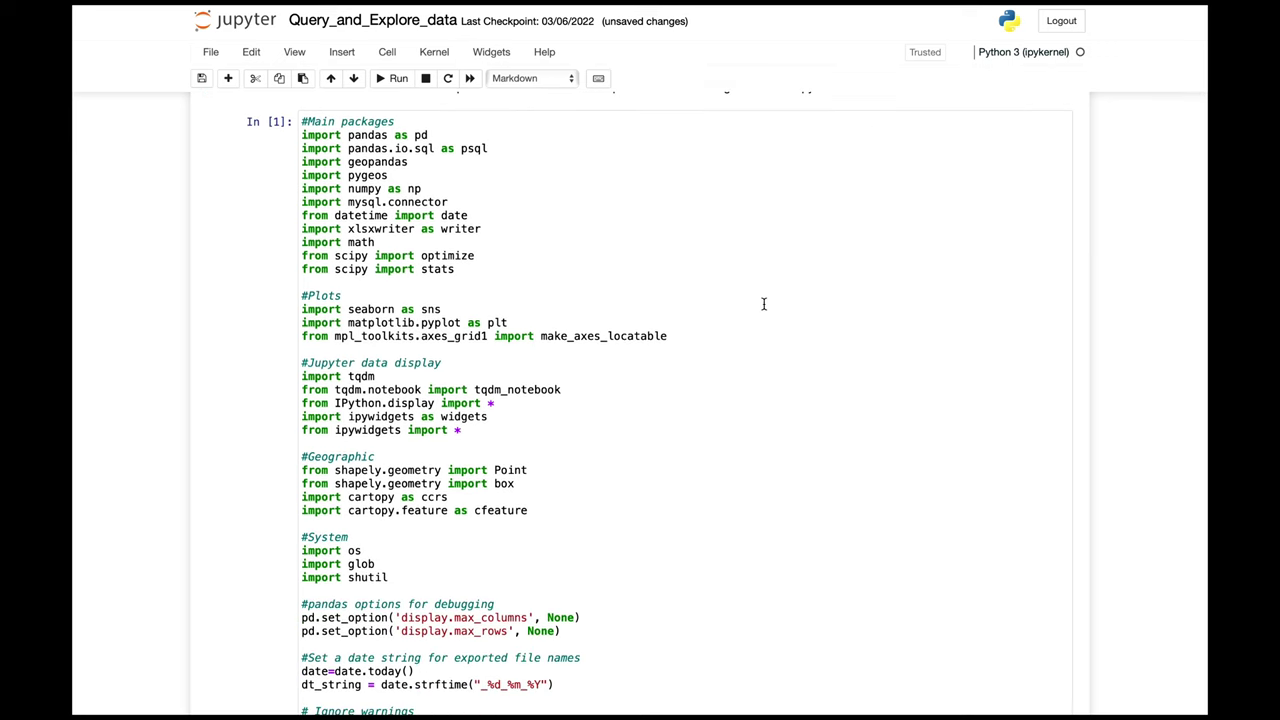
pyautogui.scroll(-7, 763, 304)
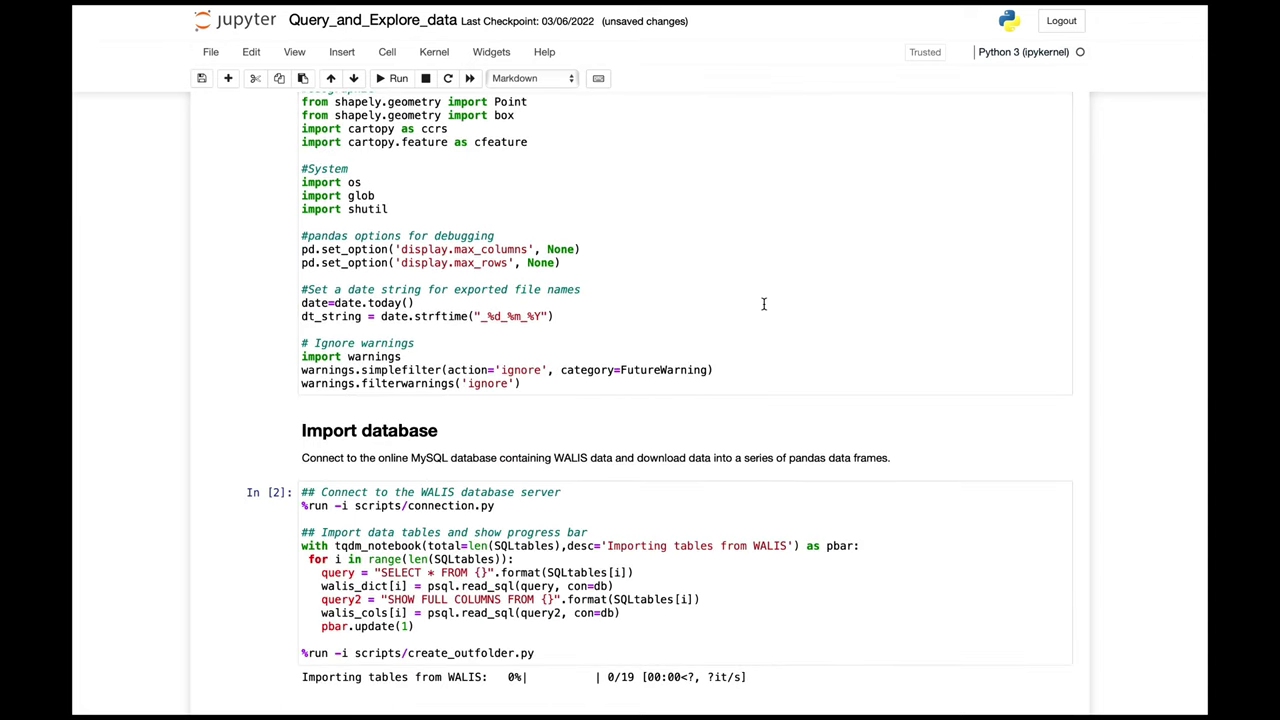
pyautogui.scroll(5, 730, 280)
# Step: Browse the WALIS Code and Conda_Env folders, then return to the top-level WALIS folder
pyautogui.click(175, 78)
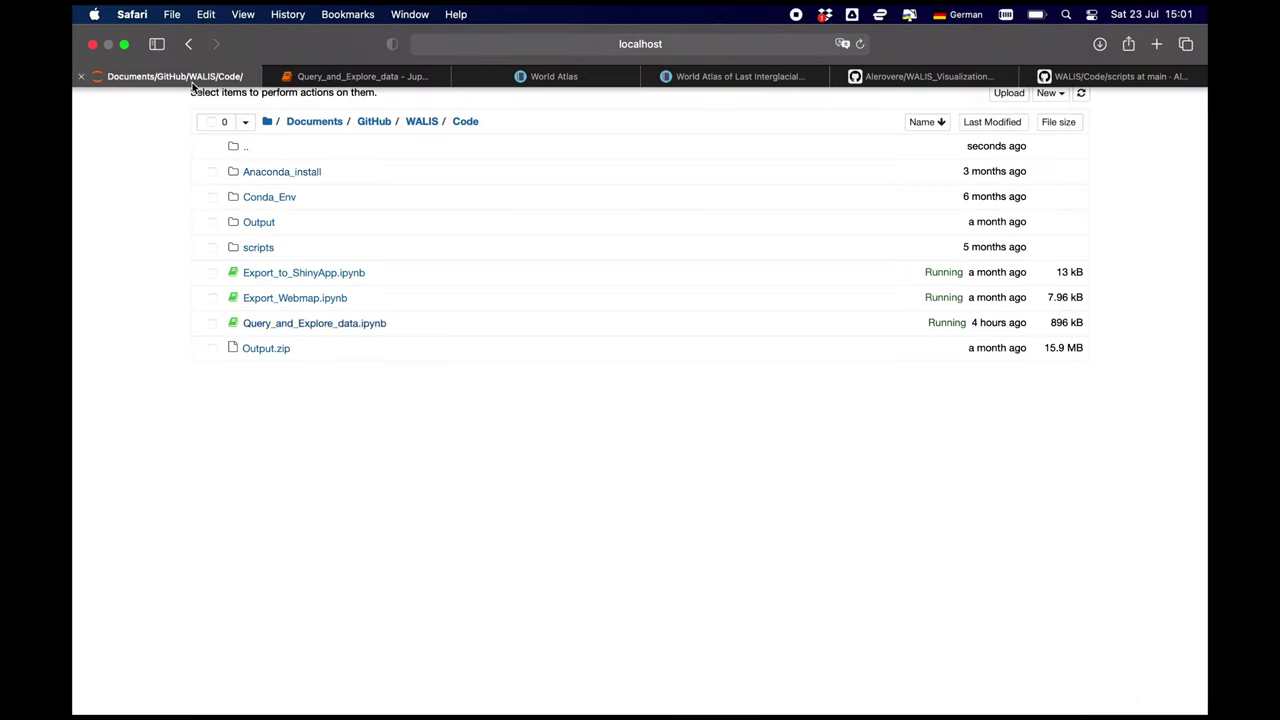
pyautogui.click(421, 123)
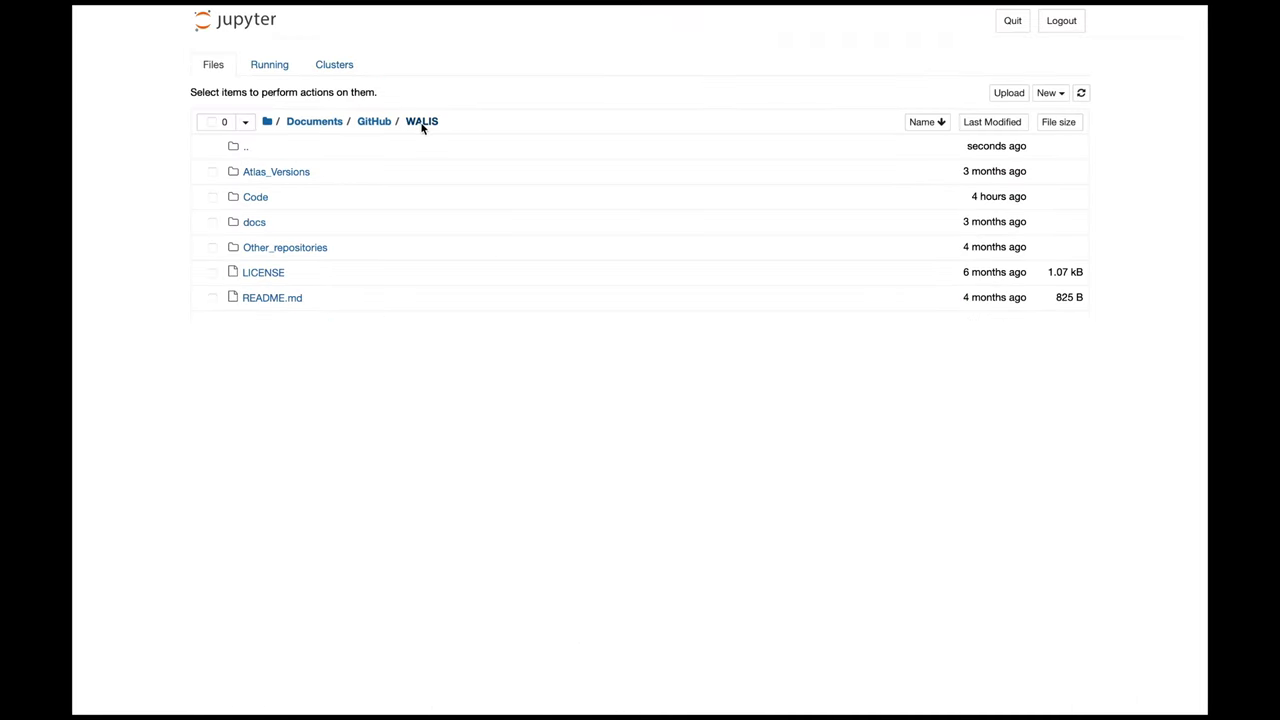
pyautogui.click(257, 199)
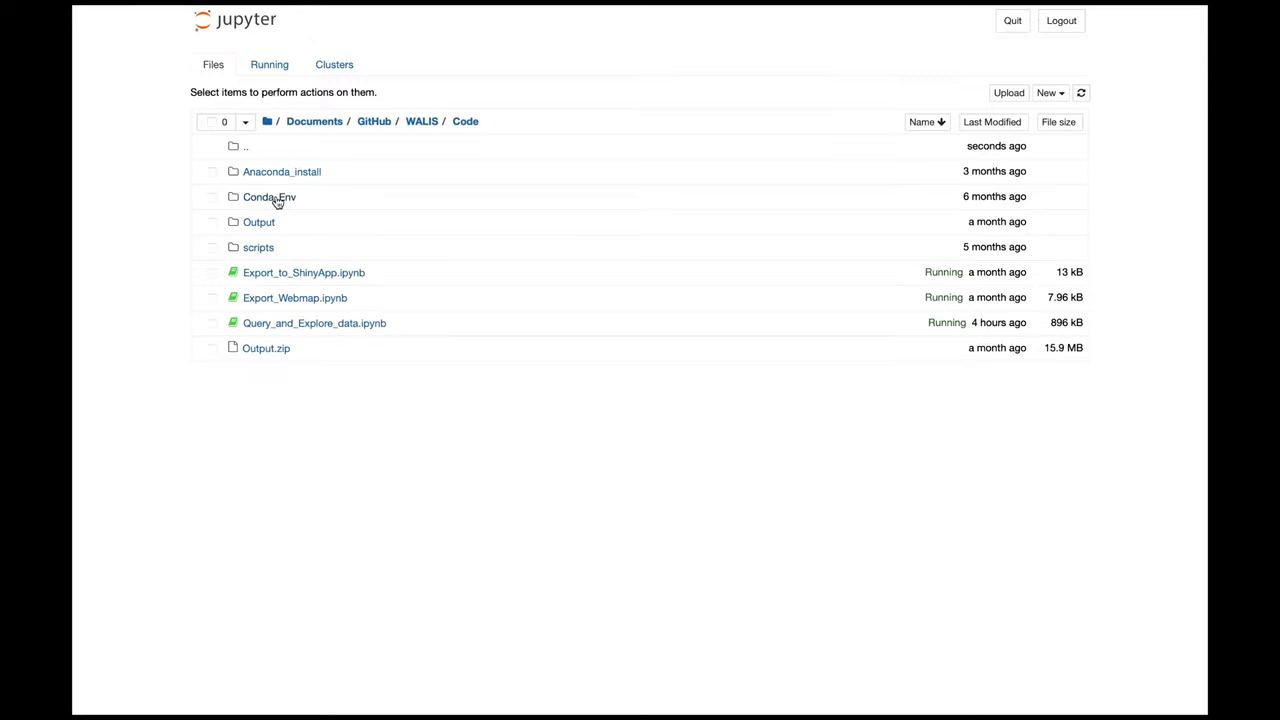
pyautogui.click(270, 198)
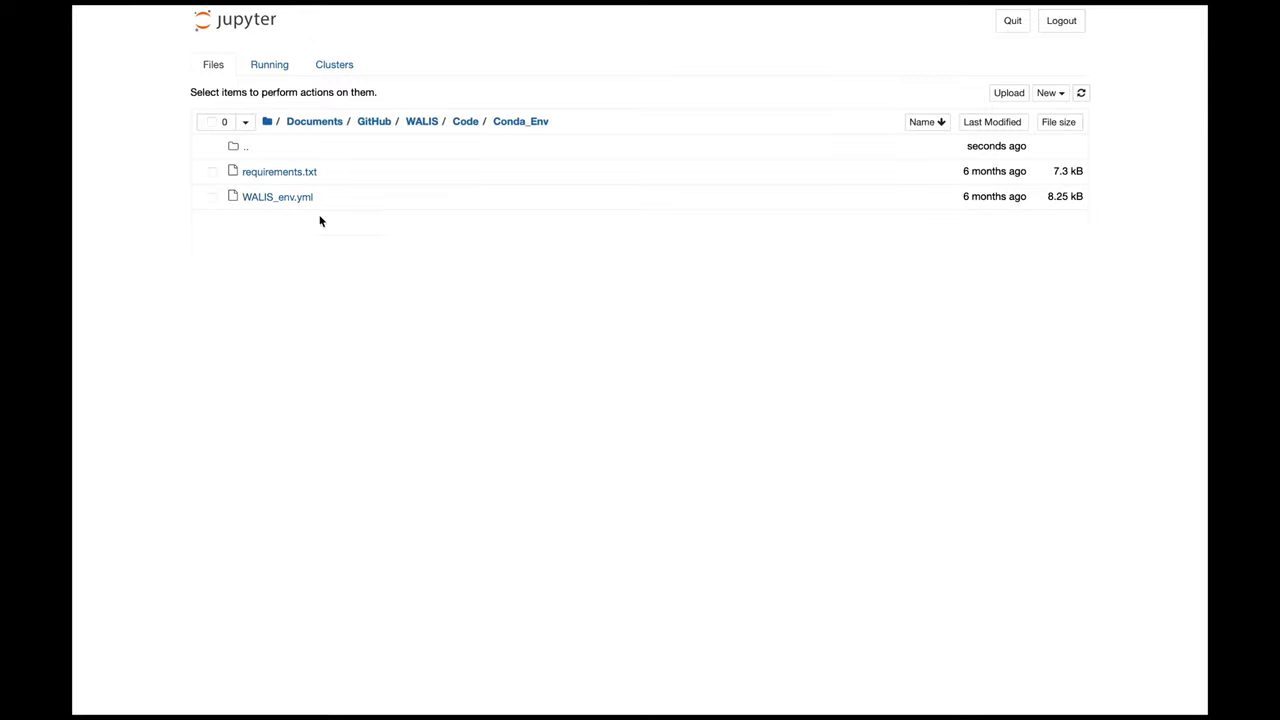
pyautogui.click(463, 122)
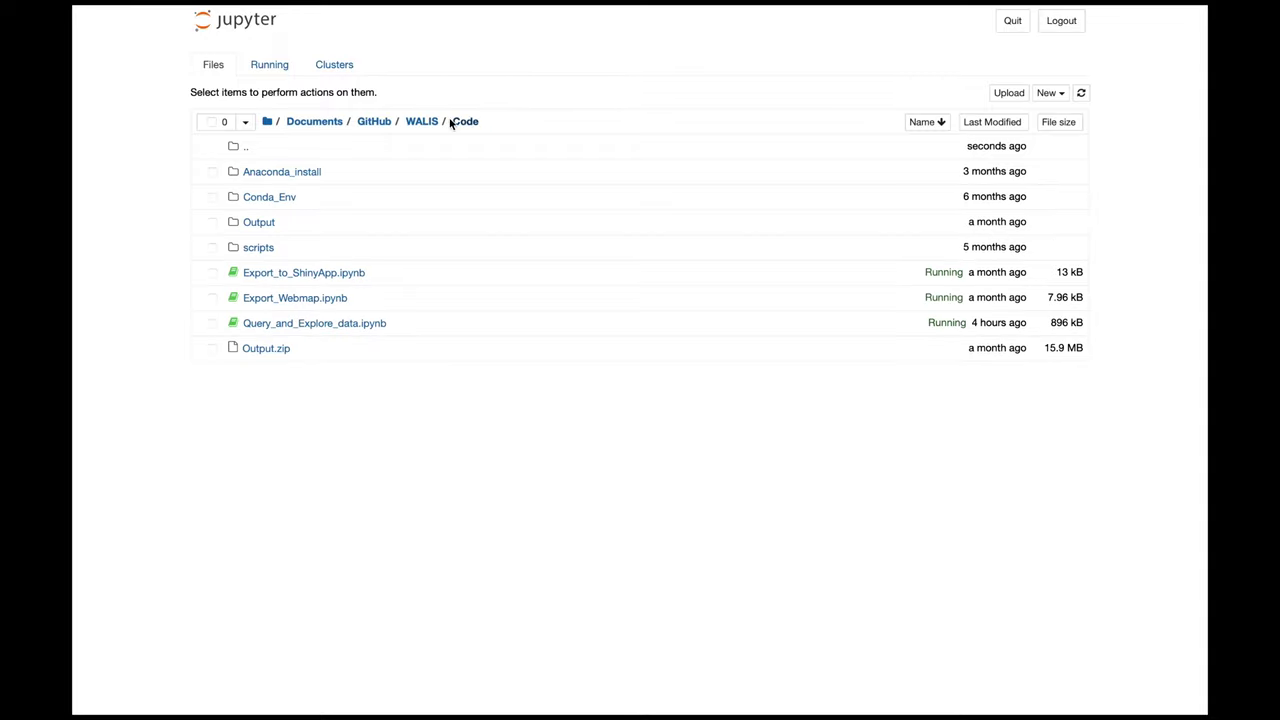
pyautogui.click(421, 122)
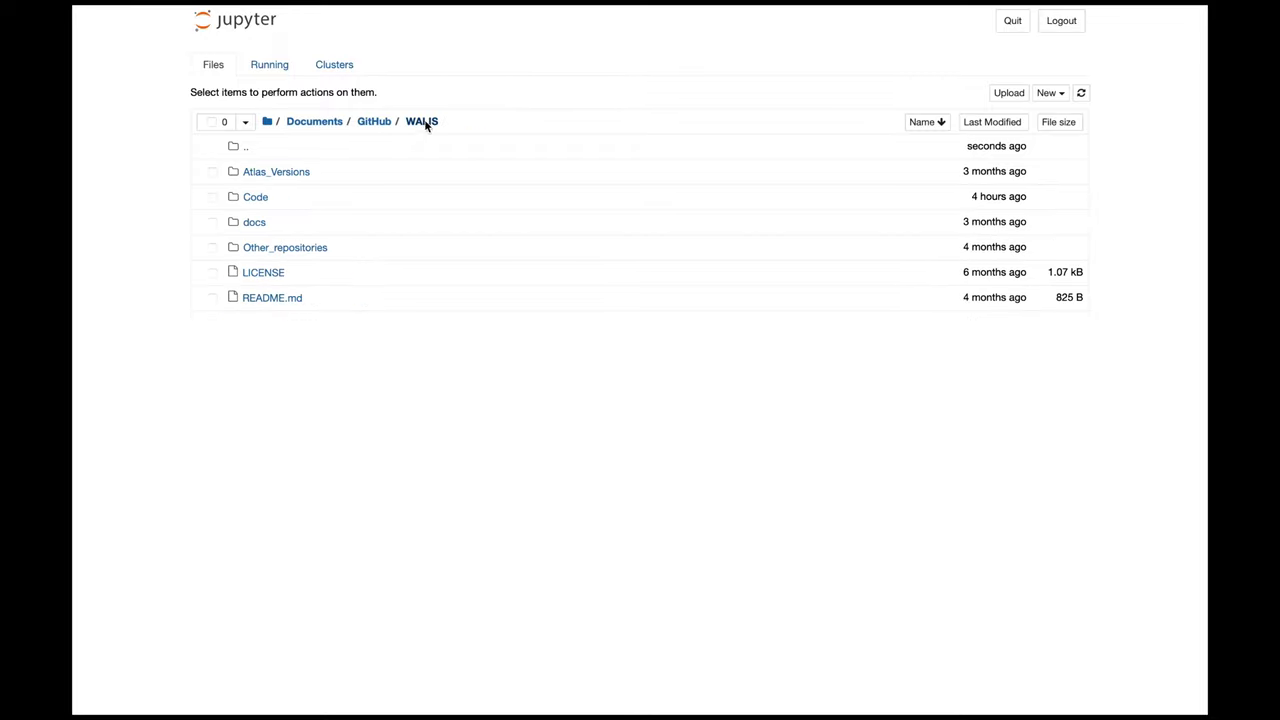
pyautogui.click(352, 77)
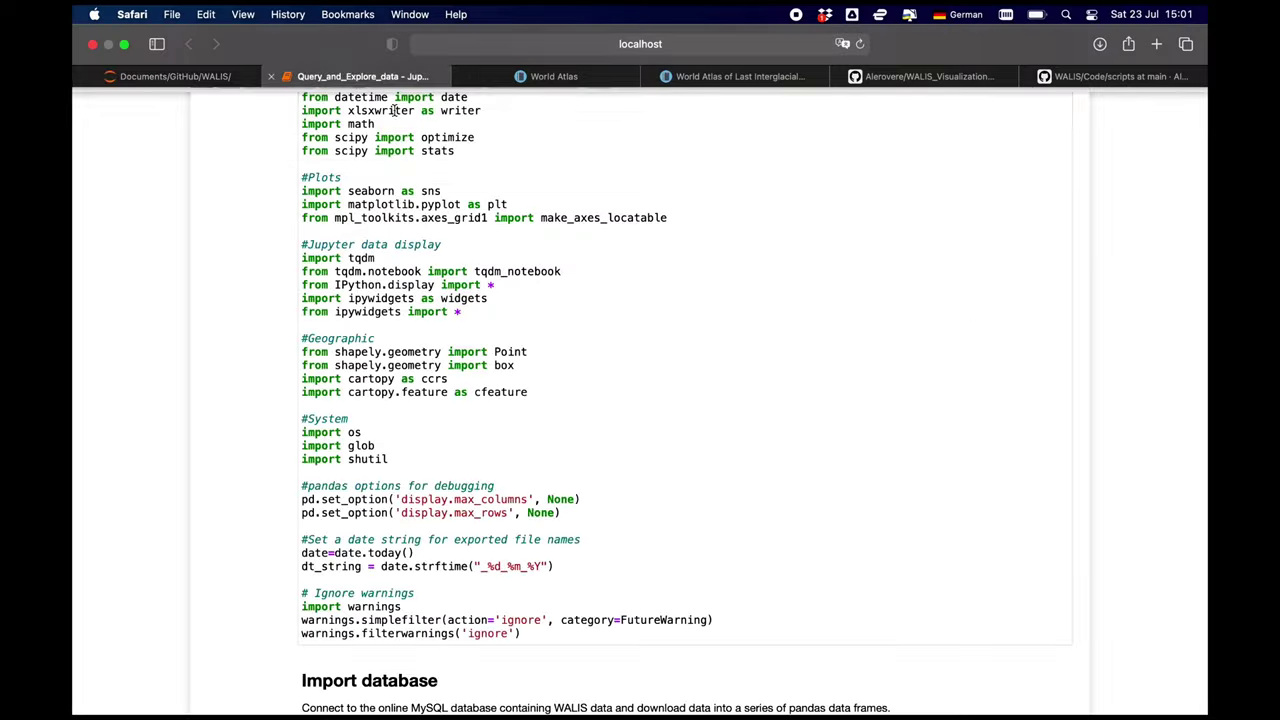
pyautogui.scroll(-5, 757, 424)
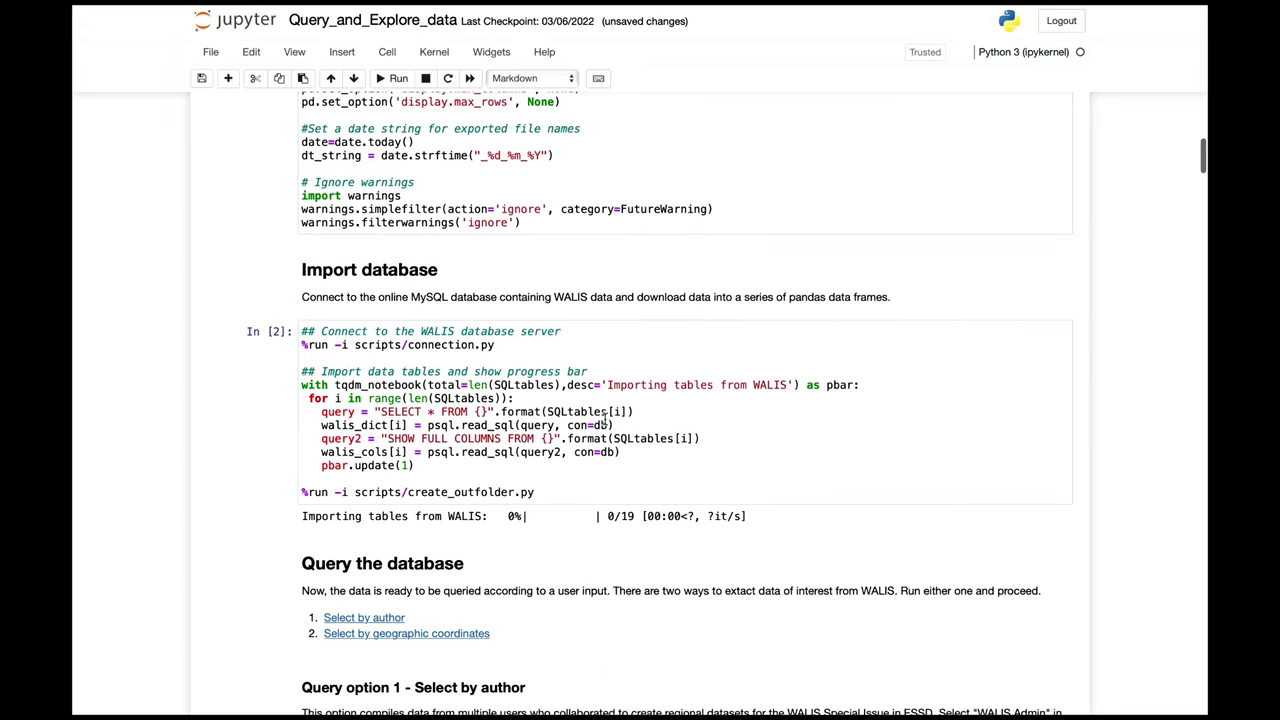
pyautogui.scroll(-2, 603, 420)
pyautogui.scroll(15, 505, 331)
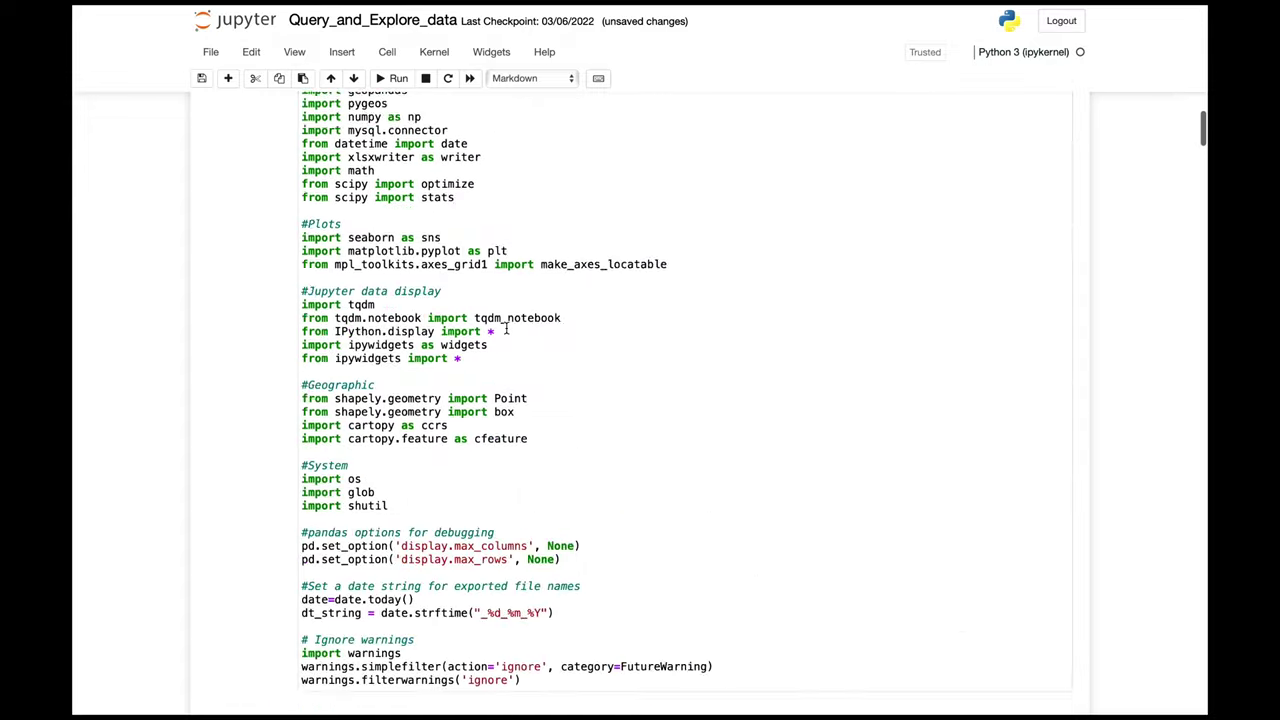
pyautogui.scroll(-20, 505, 330)
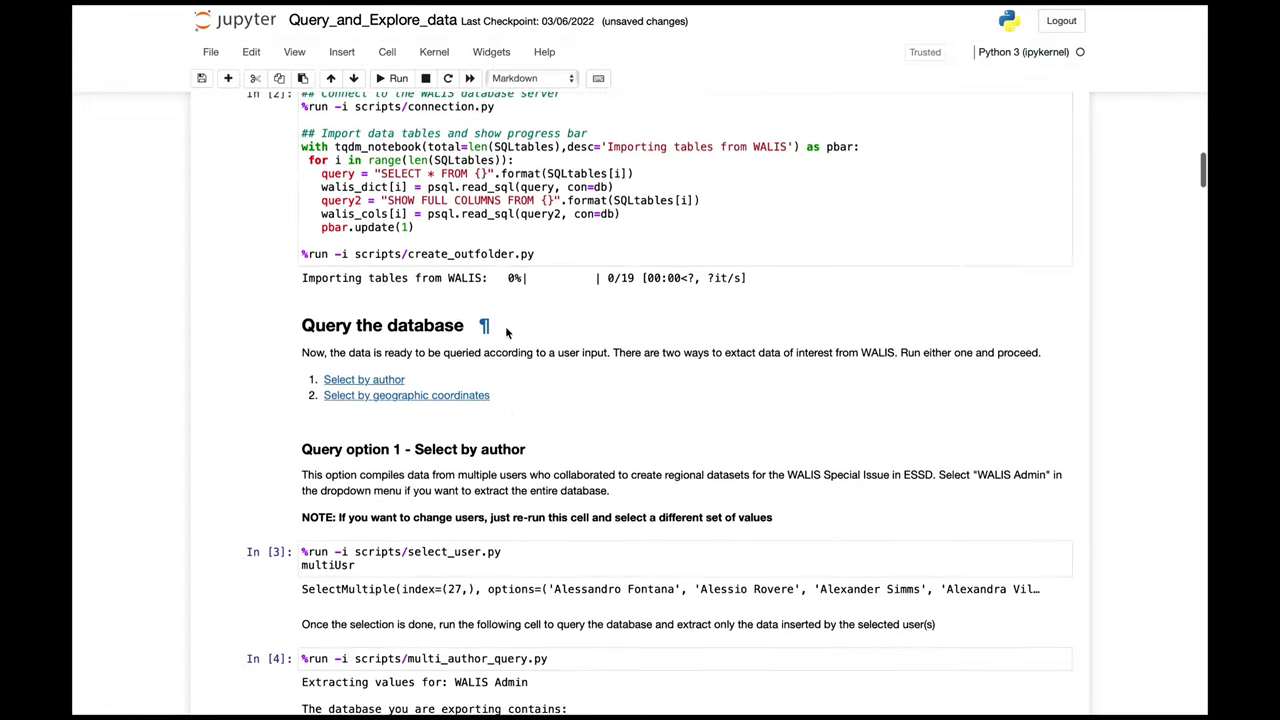
pyautogui.scroll(15, 505, 328)
pyautogui.scroll(-6, 505, 328)
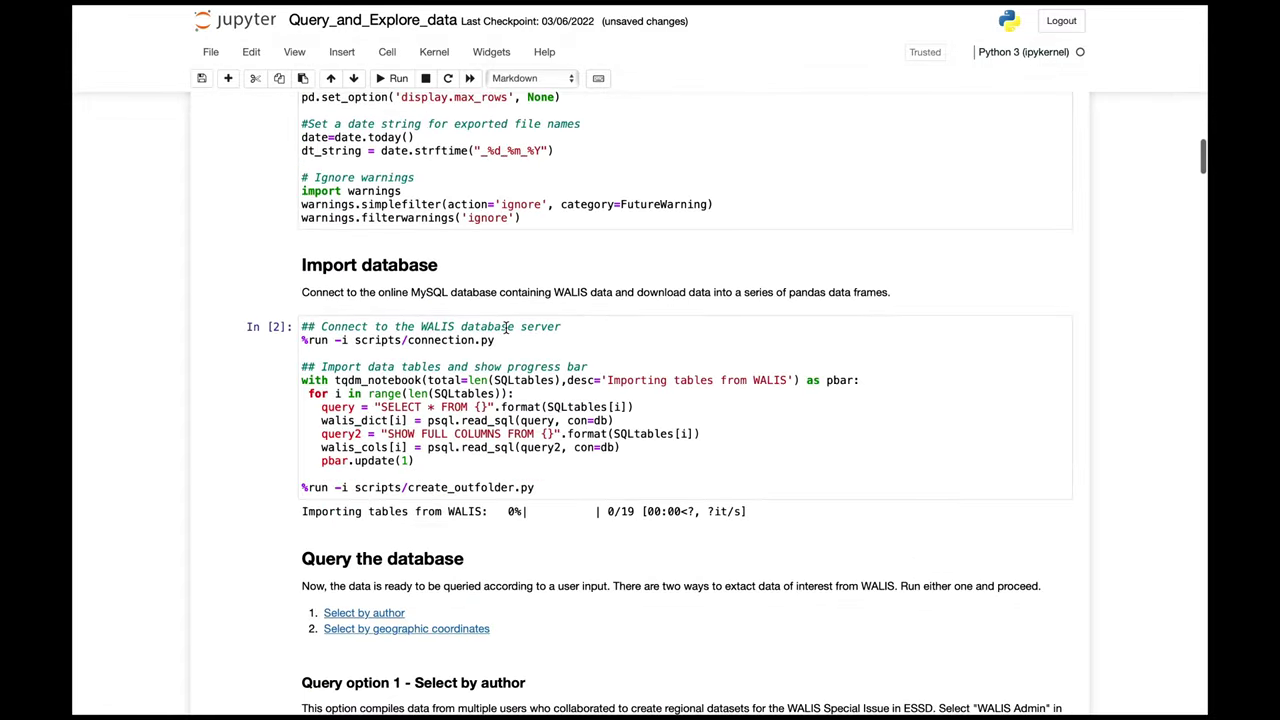
pyautogui.scroll(-7, 452, 360)
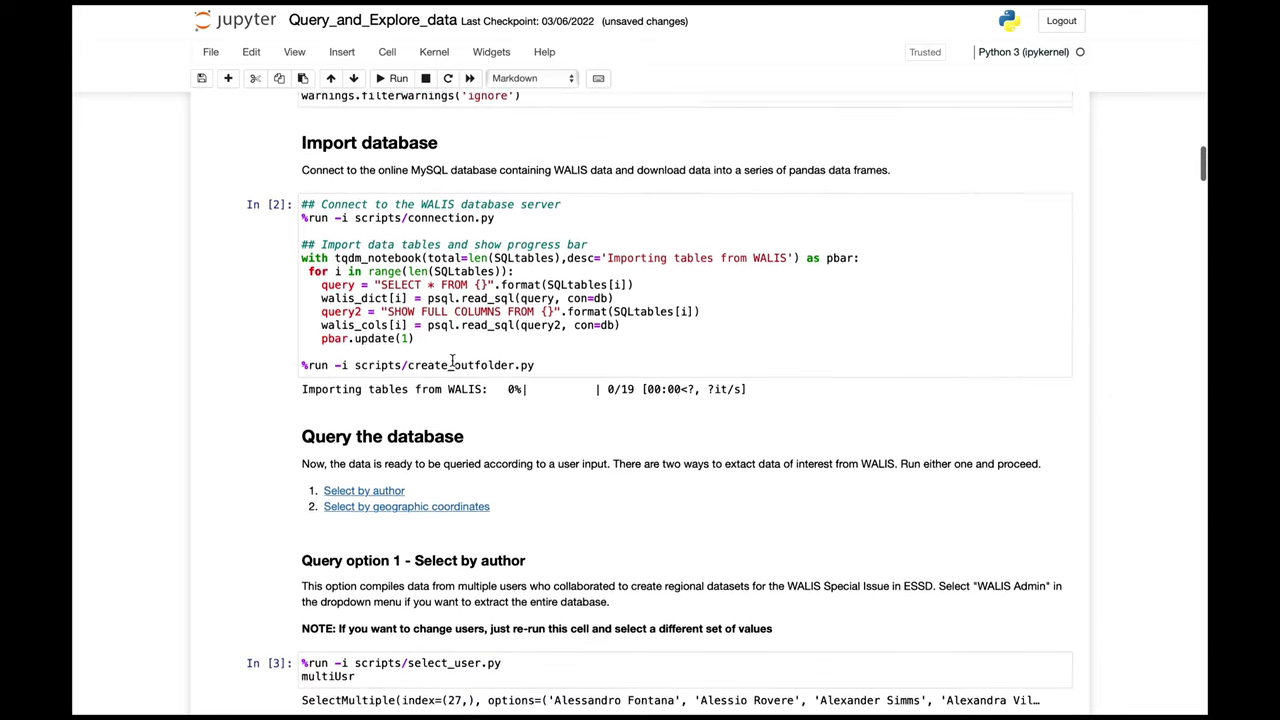
pyautogui.scroll(-3, 490, 410)
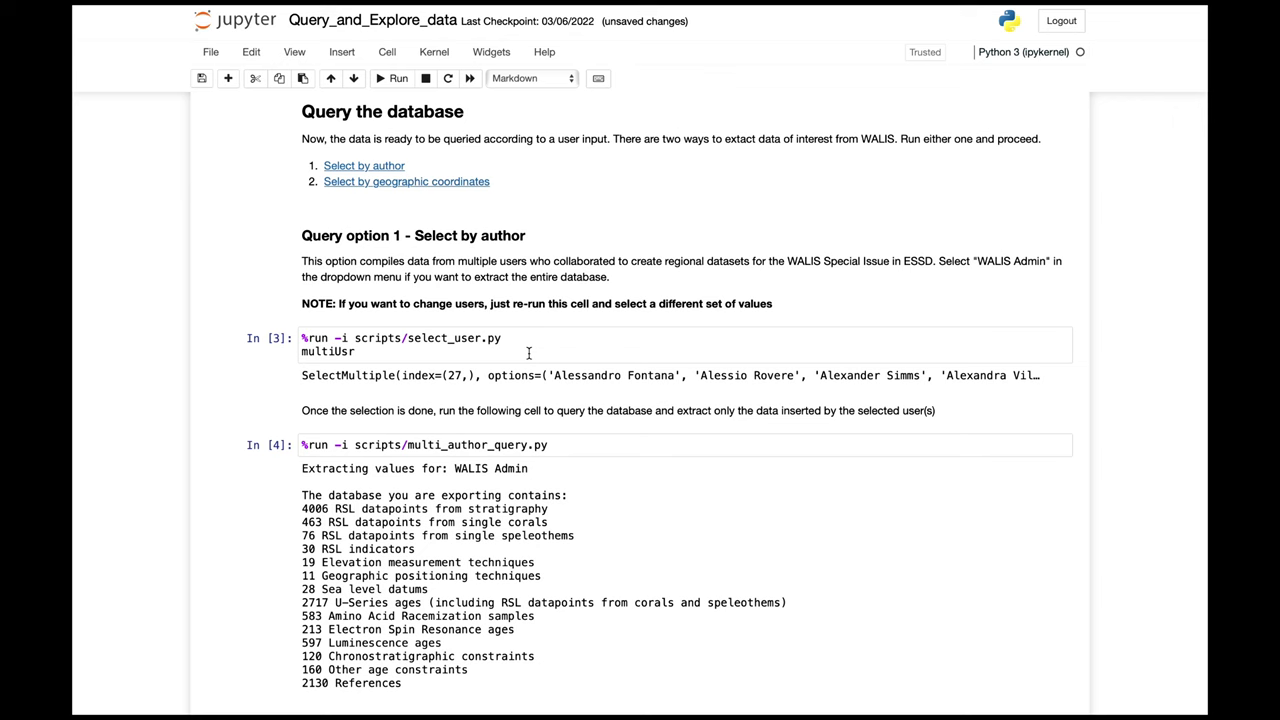
pyautogui.scroll(10, 529, 353)
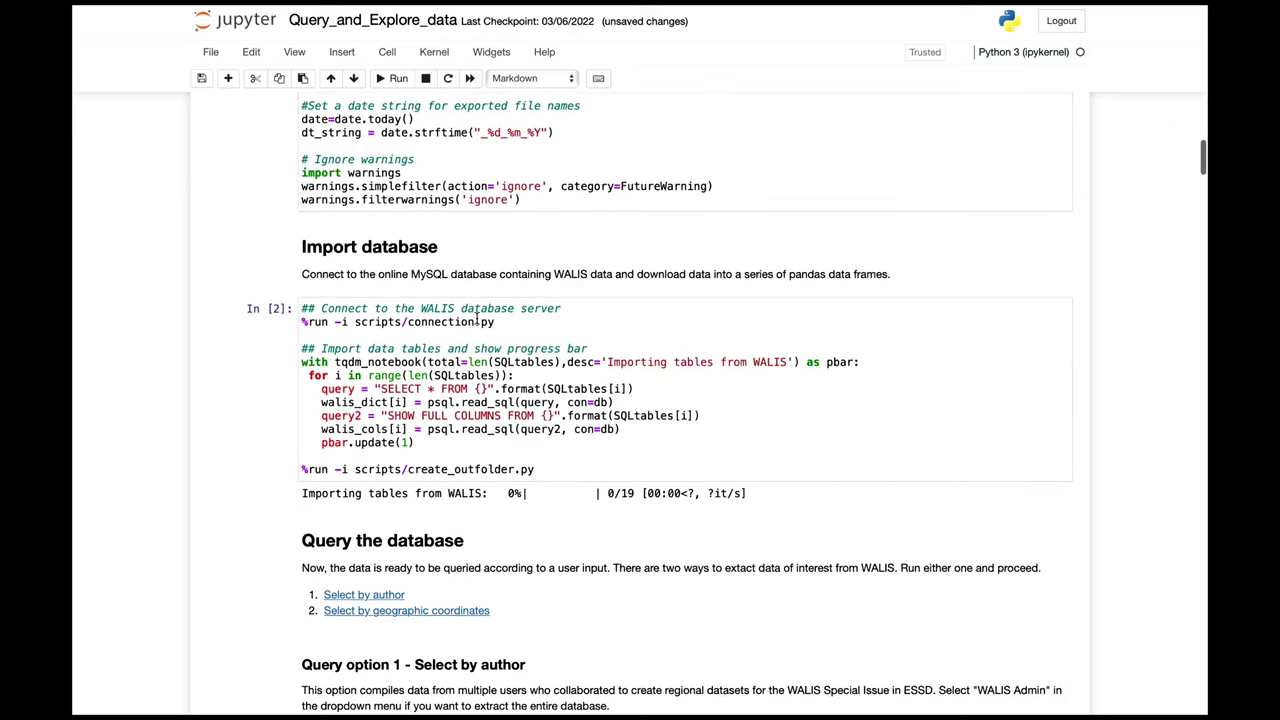
pyautogui.scroll(3, 467, 305)
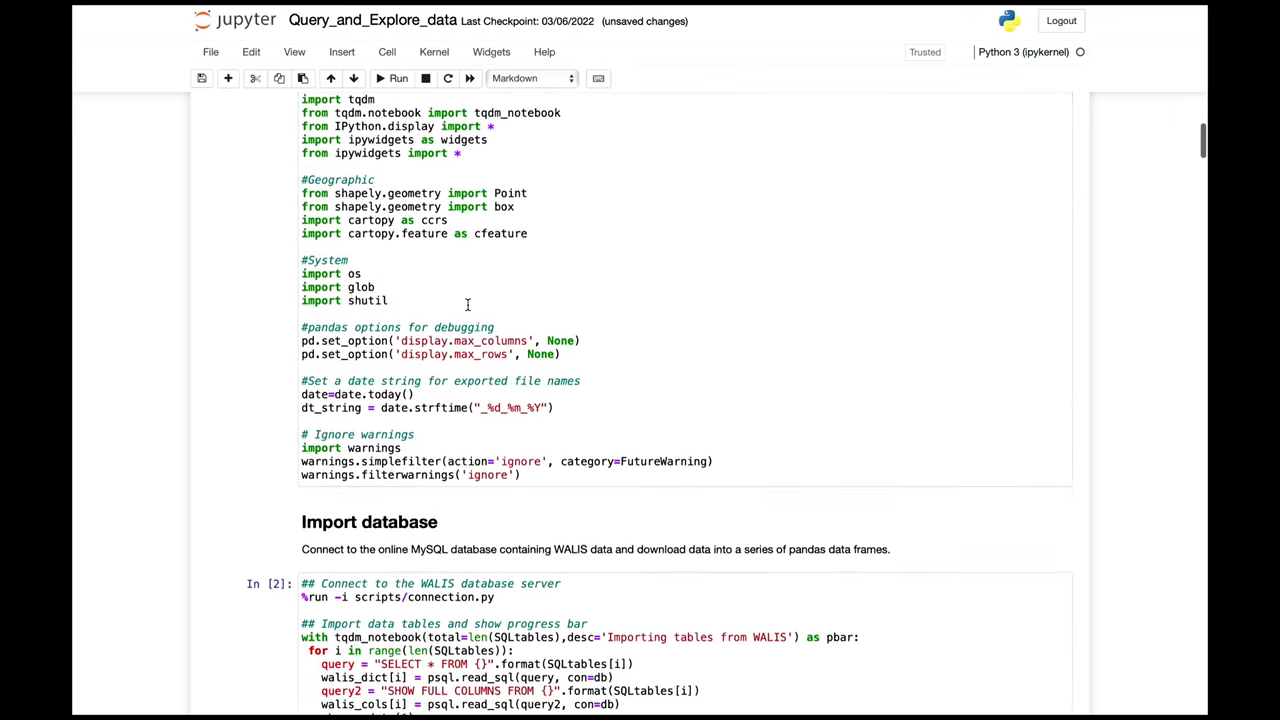
pyautogui.scroll(-9, 467, 305)
pyautogui.scroll(-9, 467, 305)
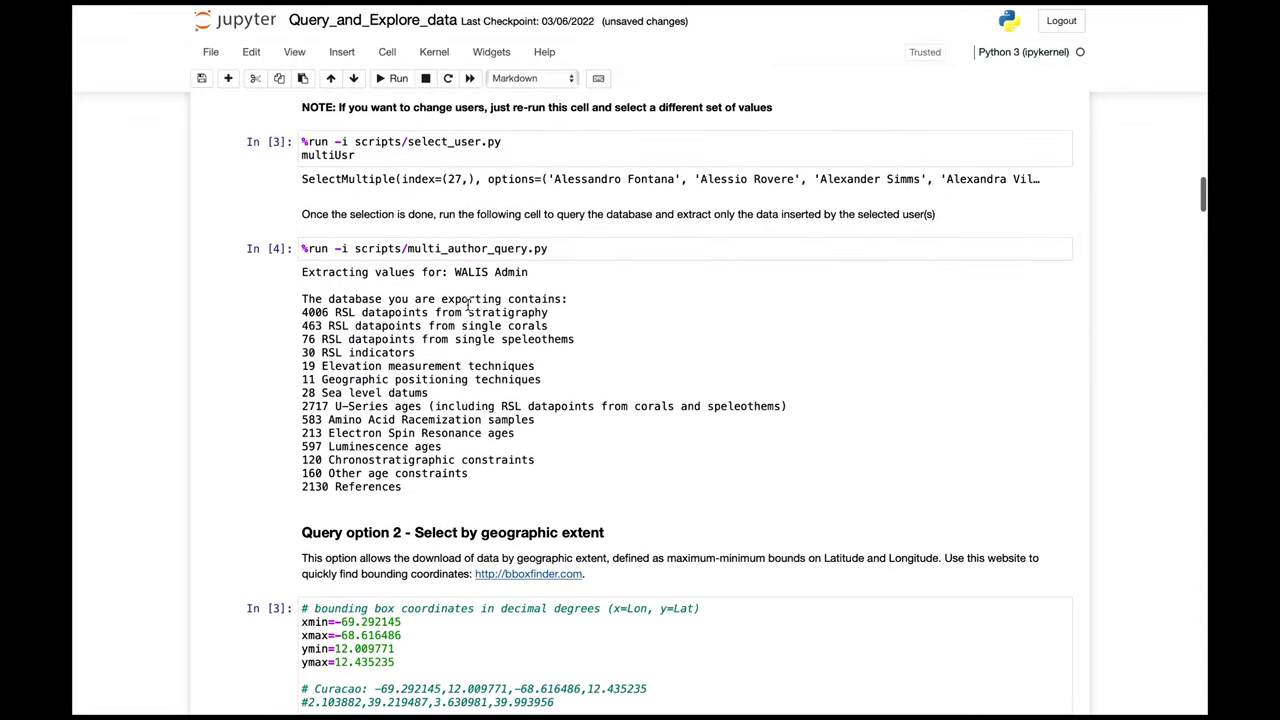
pyautogui.scroll(-1, 467, 305)
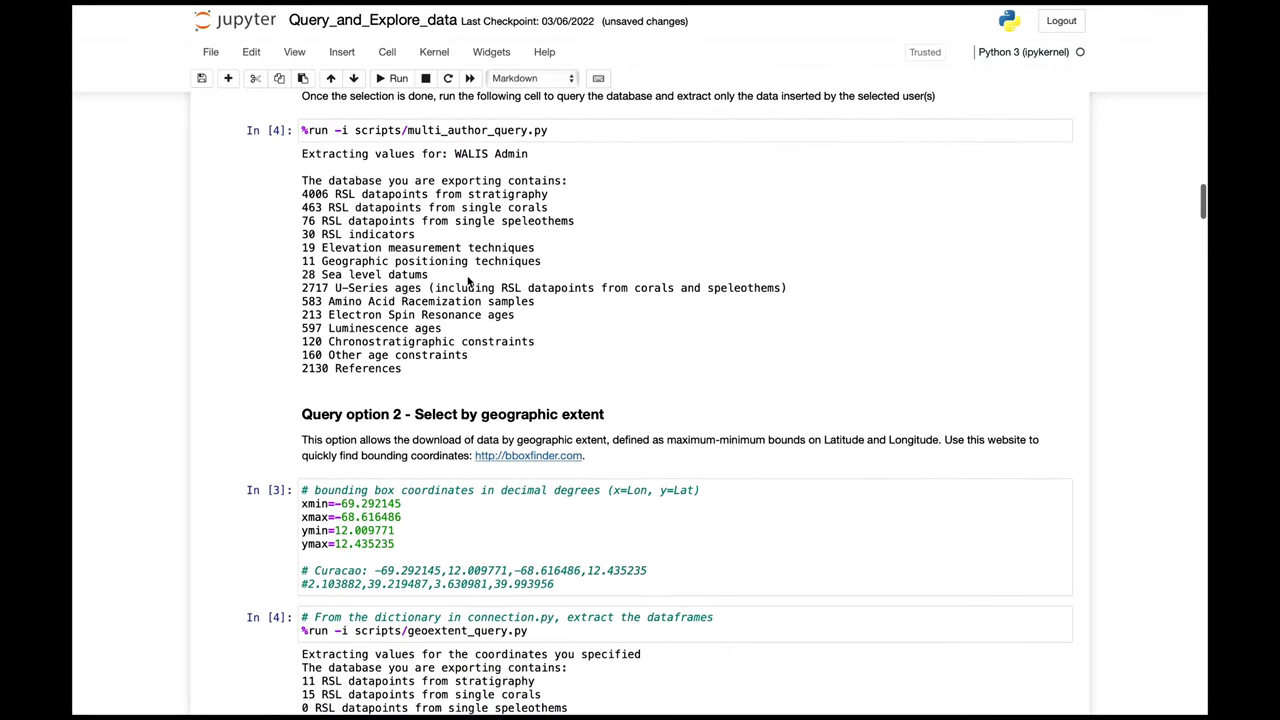
pyautogui.click(416, 136)
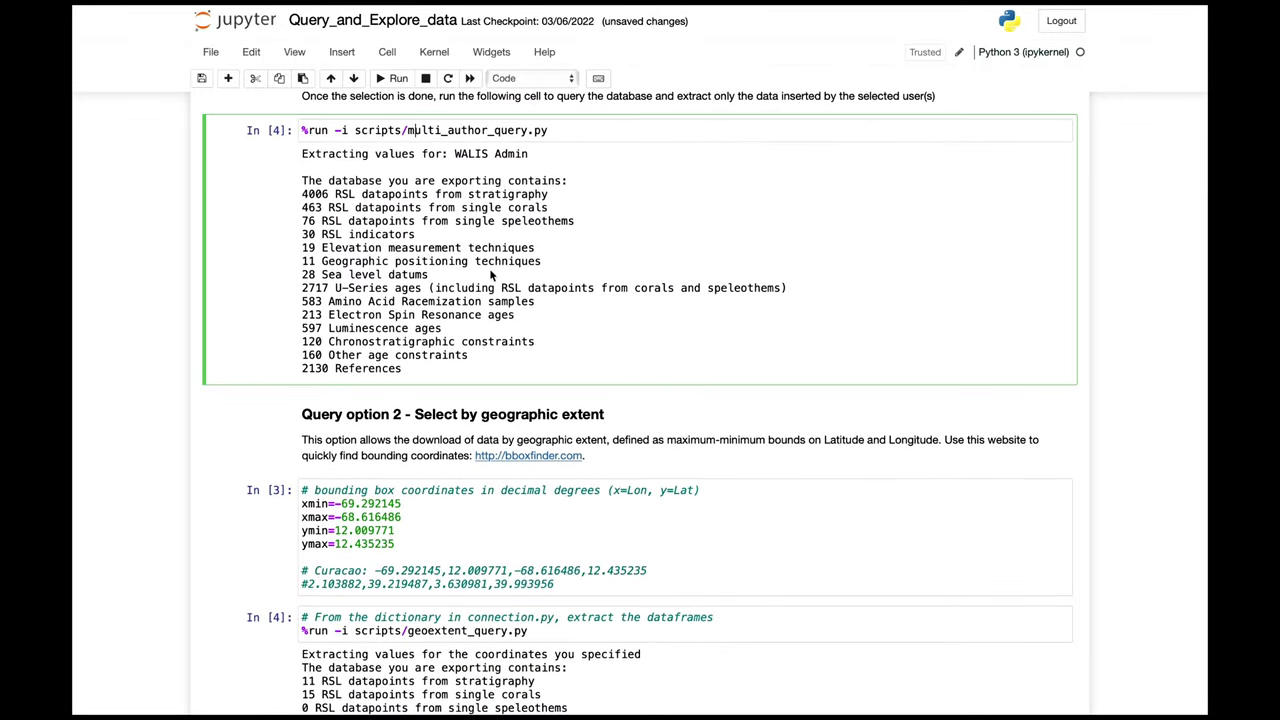
pyautogui.scroll(-1, 604, 346)
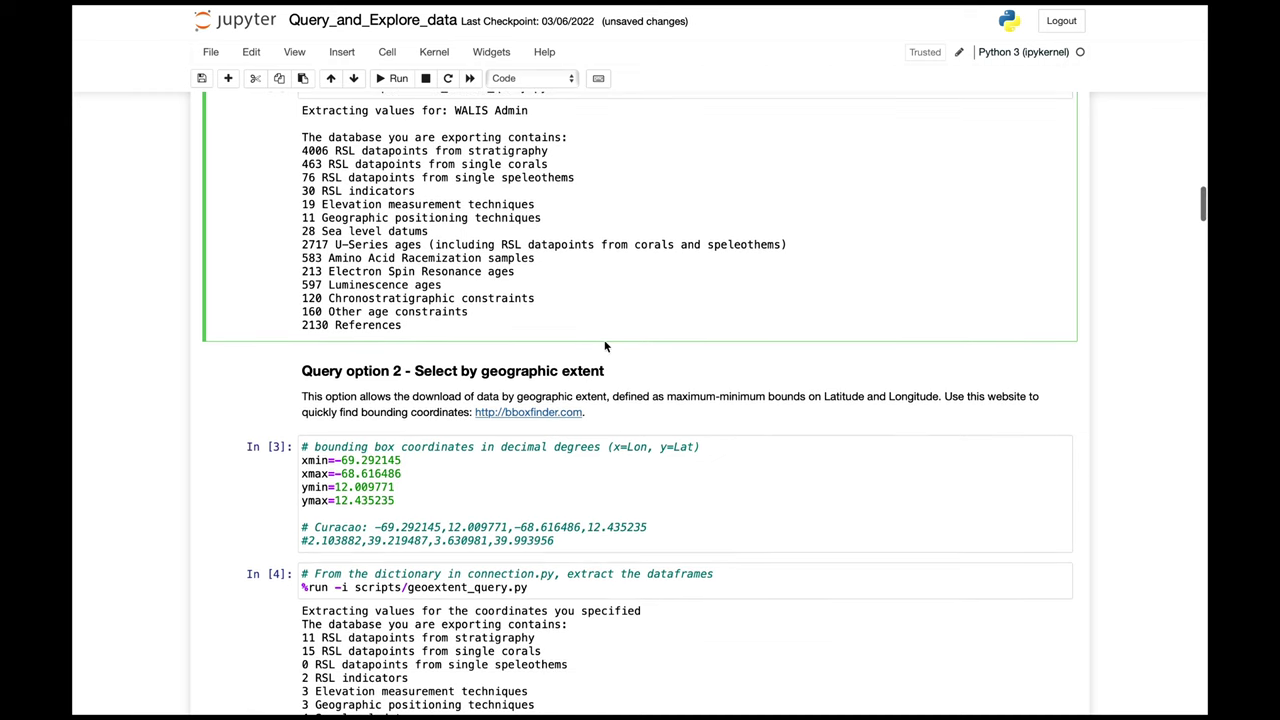
pyautogui.scroll(-1, 604, 346)
pyautogui.scroll(-2, 625, 366)
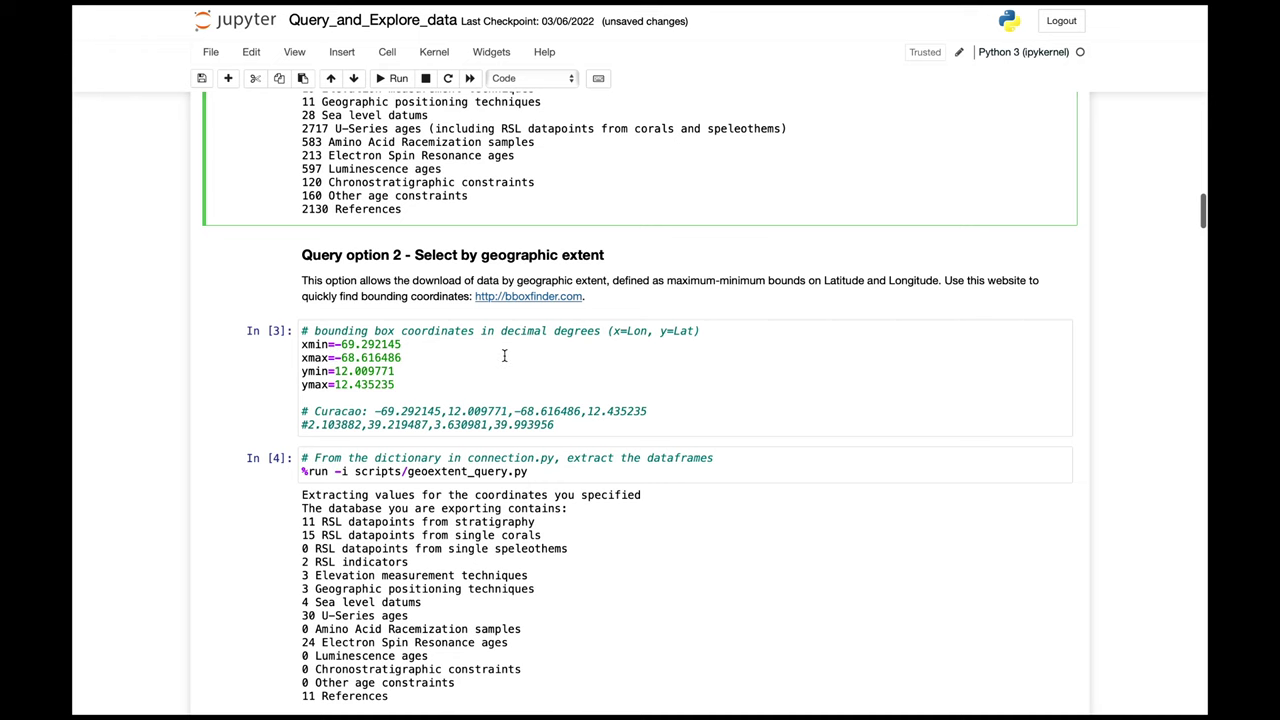
pyautogui.scroll(-1, 504, 356)
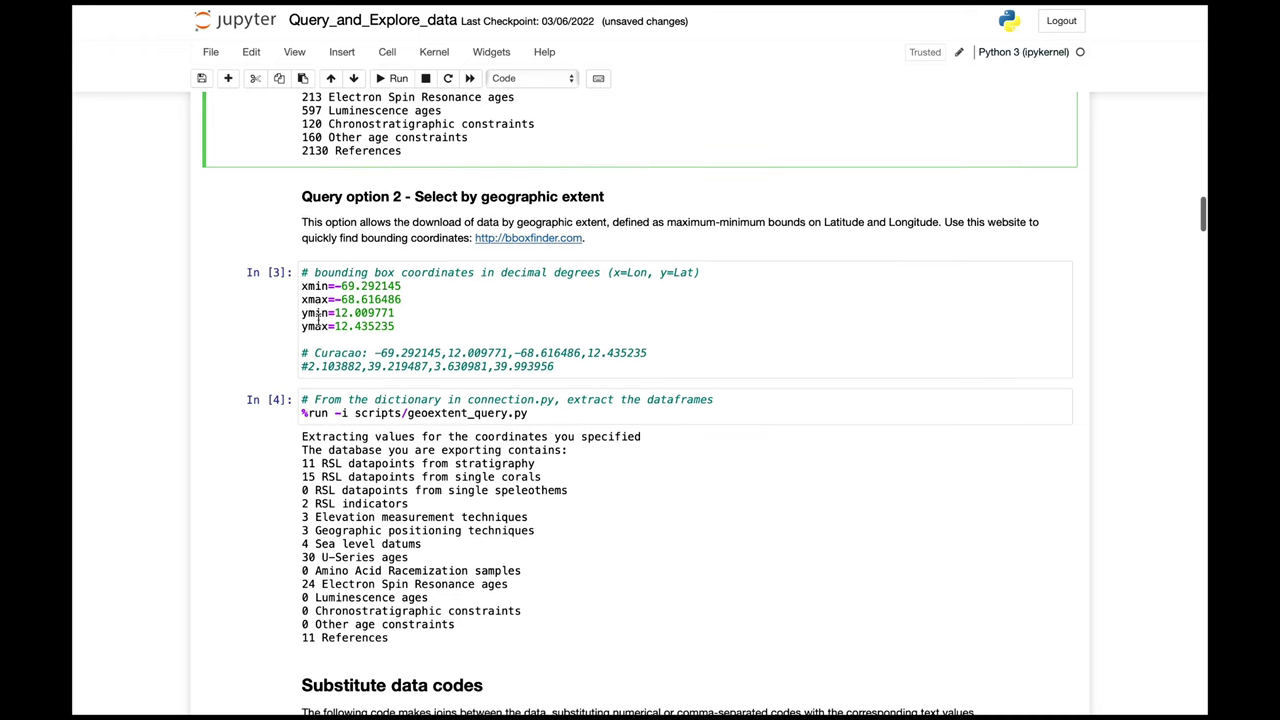
pyautogui.scroll(-2, 511, 405)
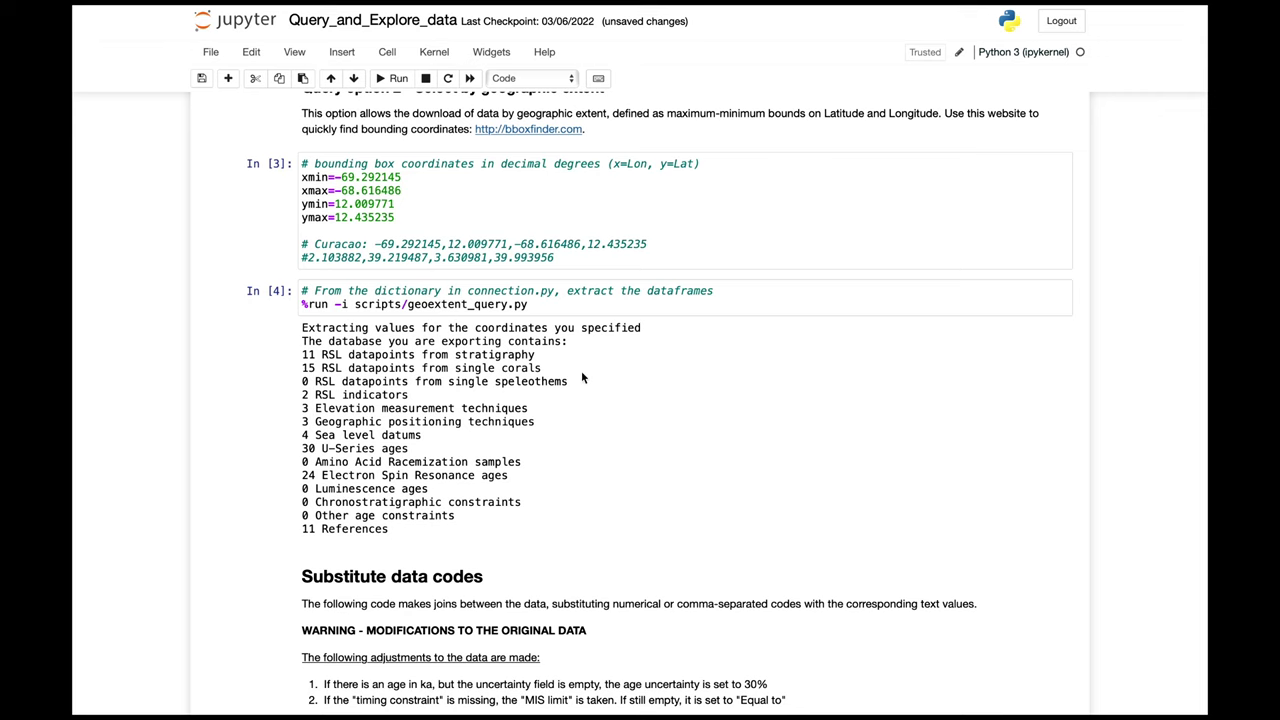
pyautogui.scroll(13, 581, 377)
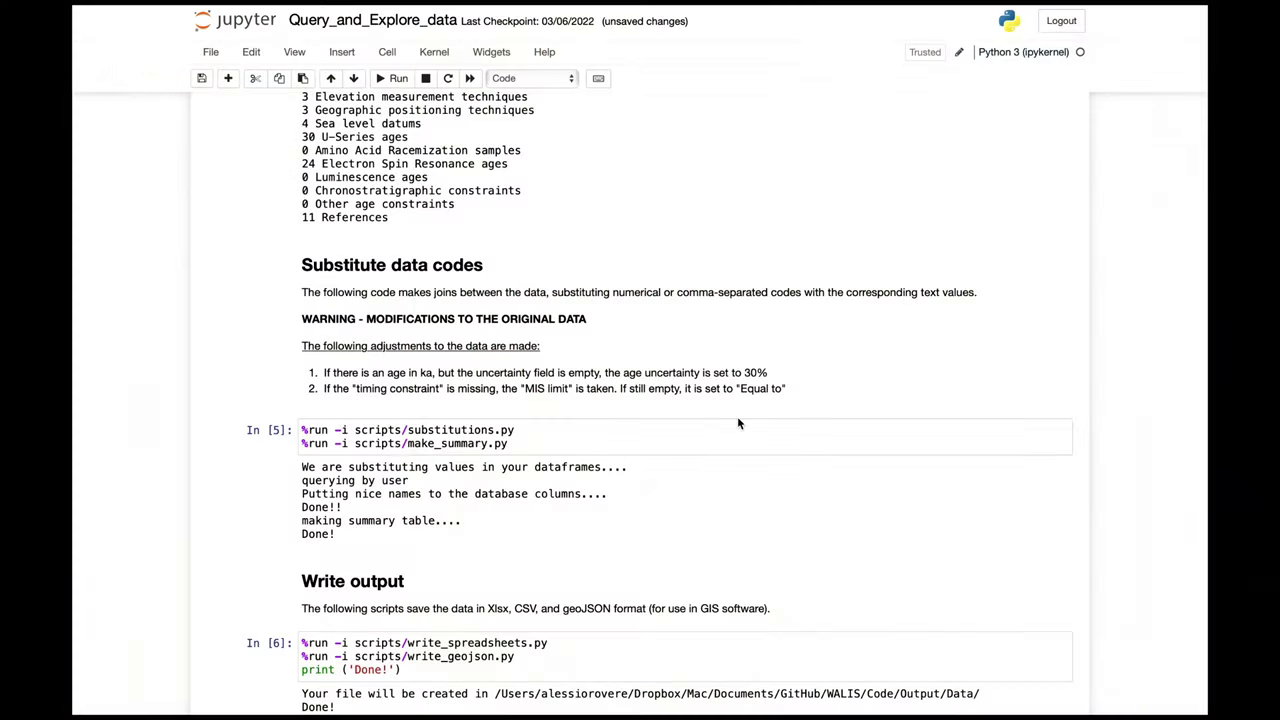
pyautogui.scroll(-2, 737, 423)
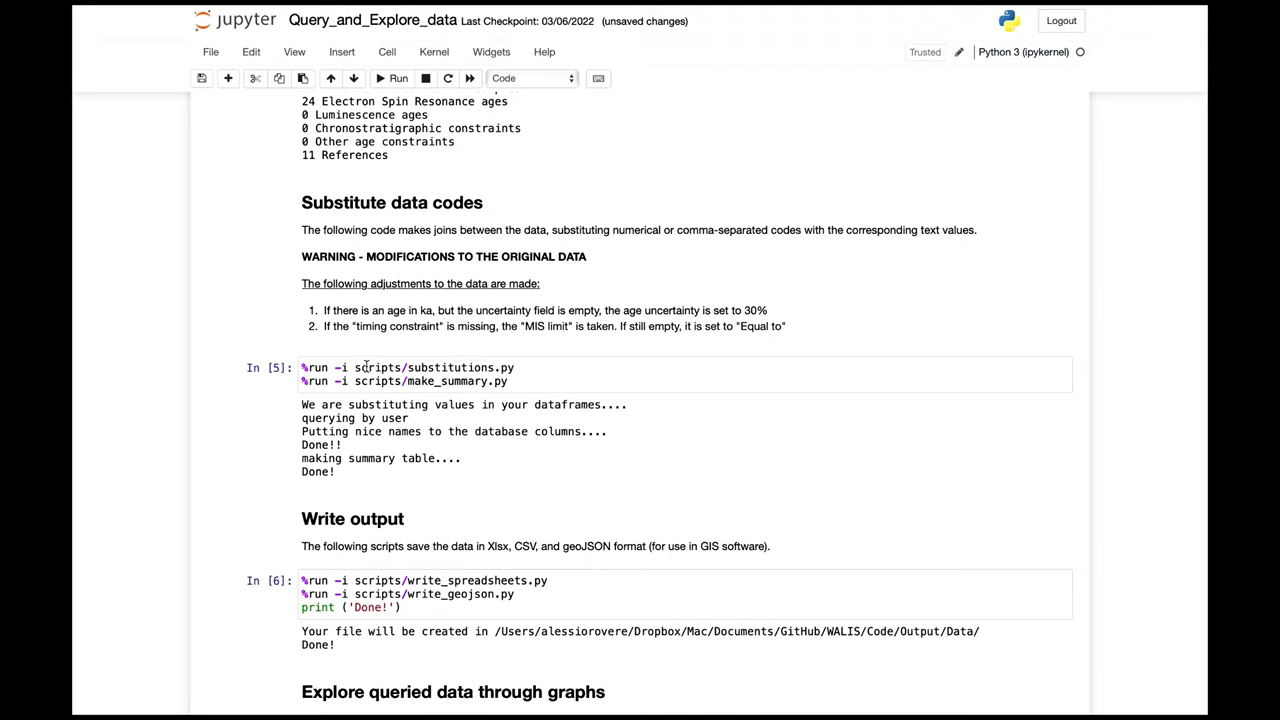
pyautogui.doubleClick(483, 368)
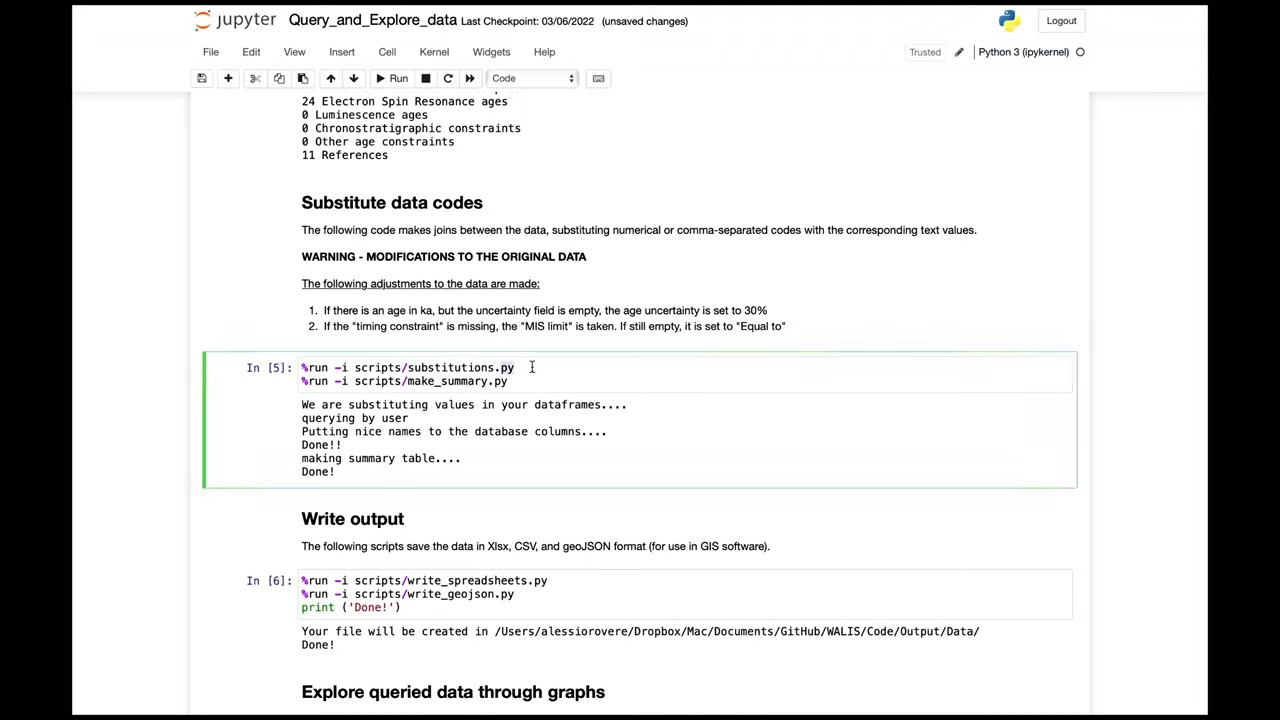
pyautogui.tripleClick(532, 368)
pyautogui.click(529, 386)
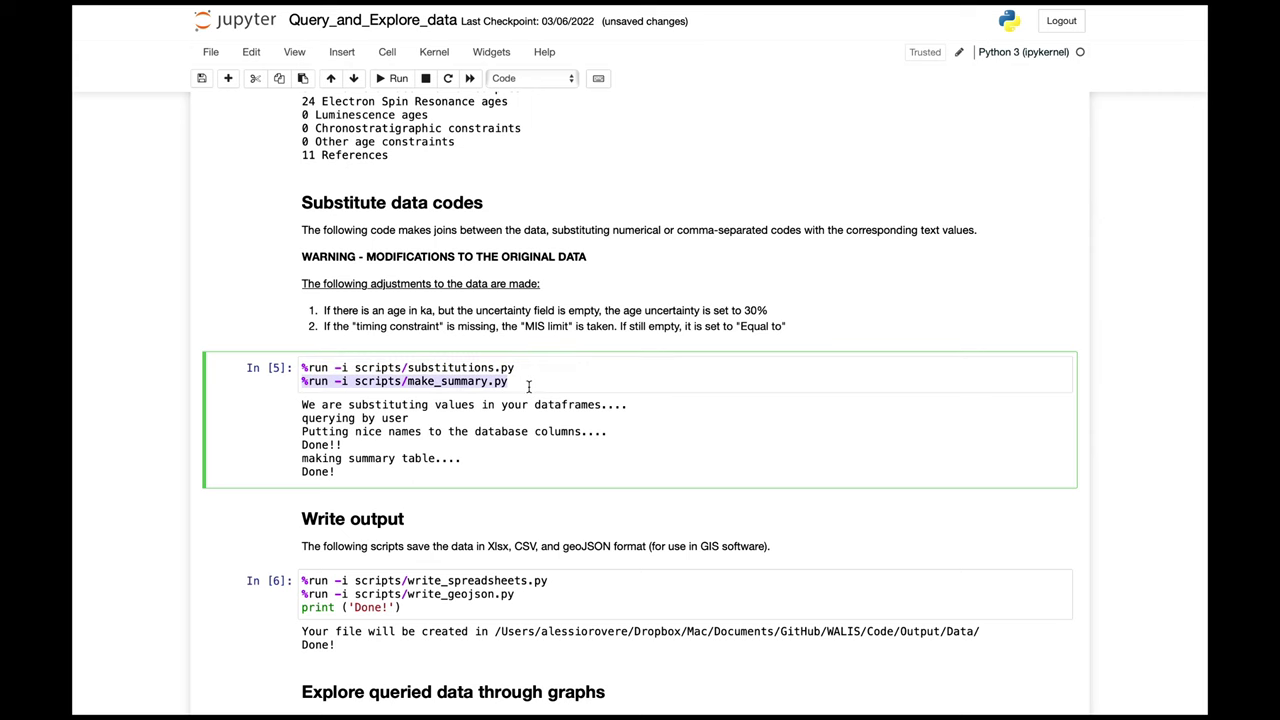
pyautogui.scroll(-2, 529, 386)
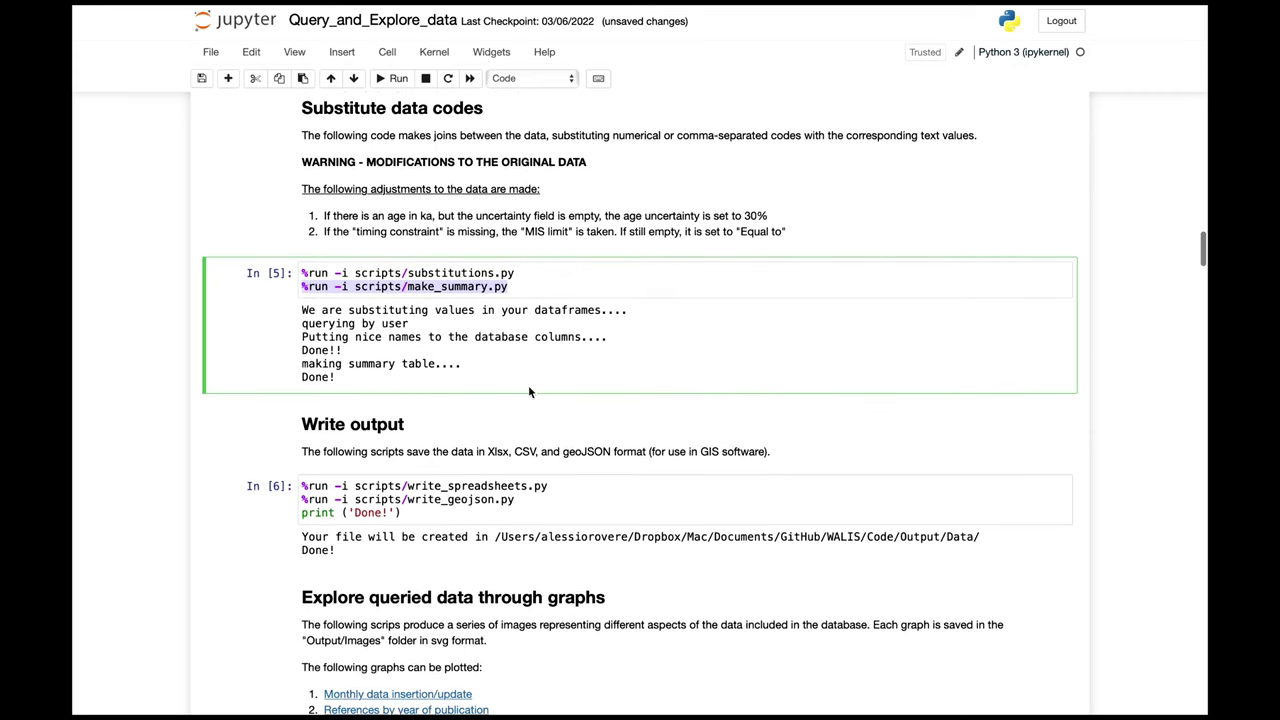
pyautogui.click(527, 277)
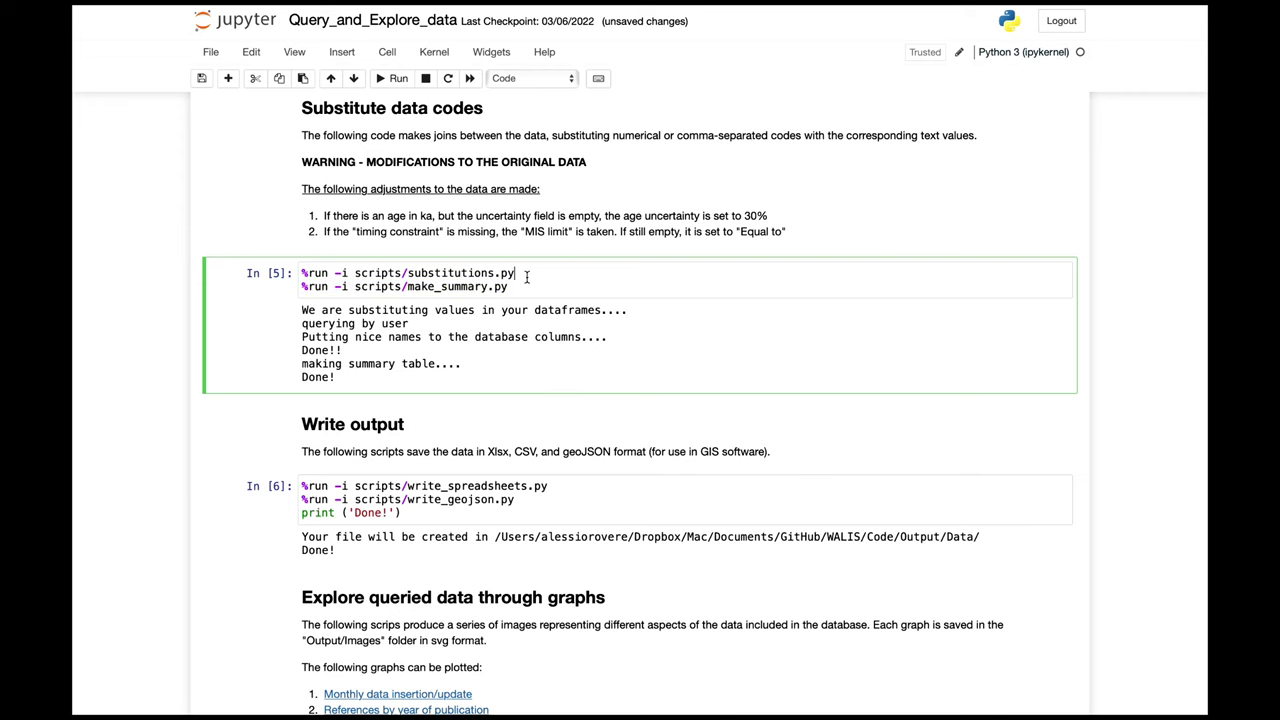